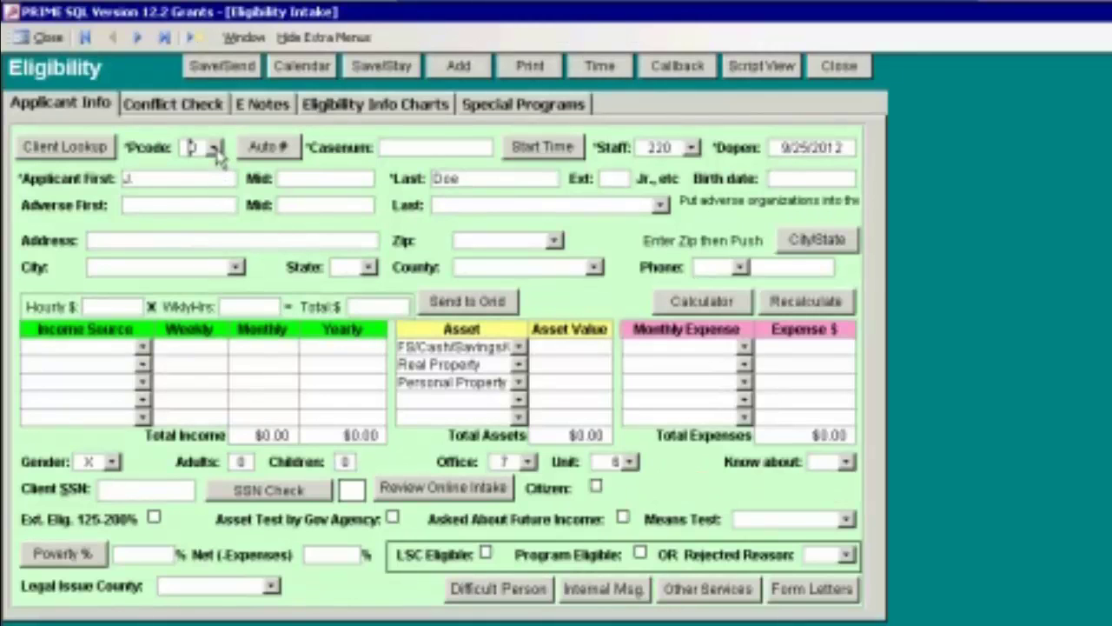
Step: Set the problem code to 37, Domestic Abuse, and generate an automatic case number
{"action": "left_click", "coordinate": [215, 148]}
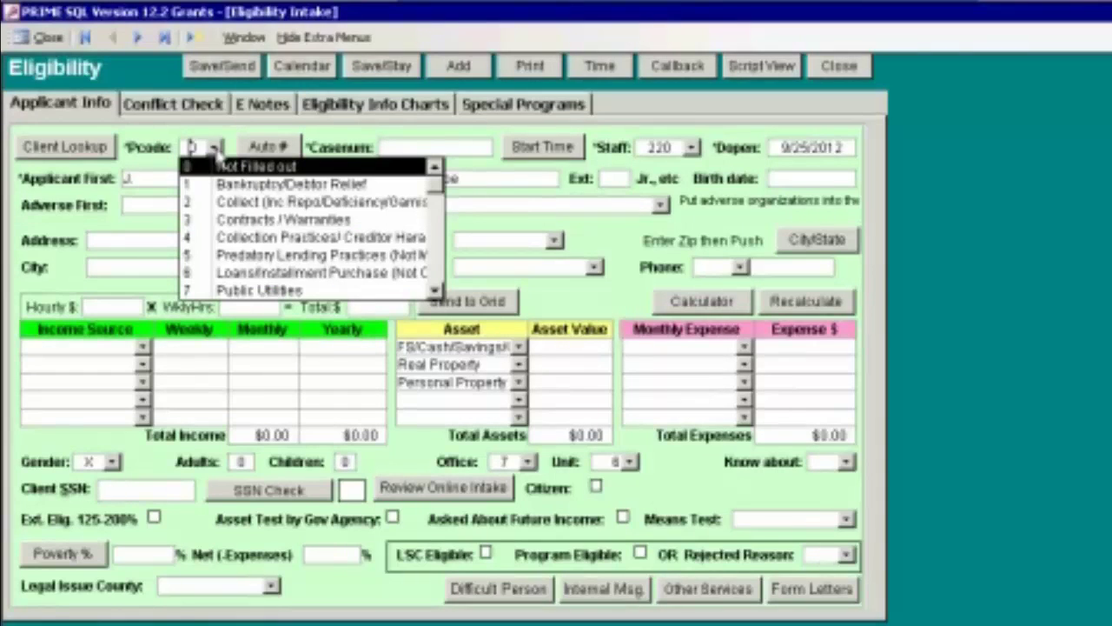
{"action": "left_click", "coordinate": [437, 275]}
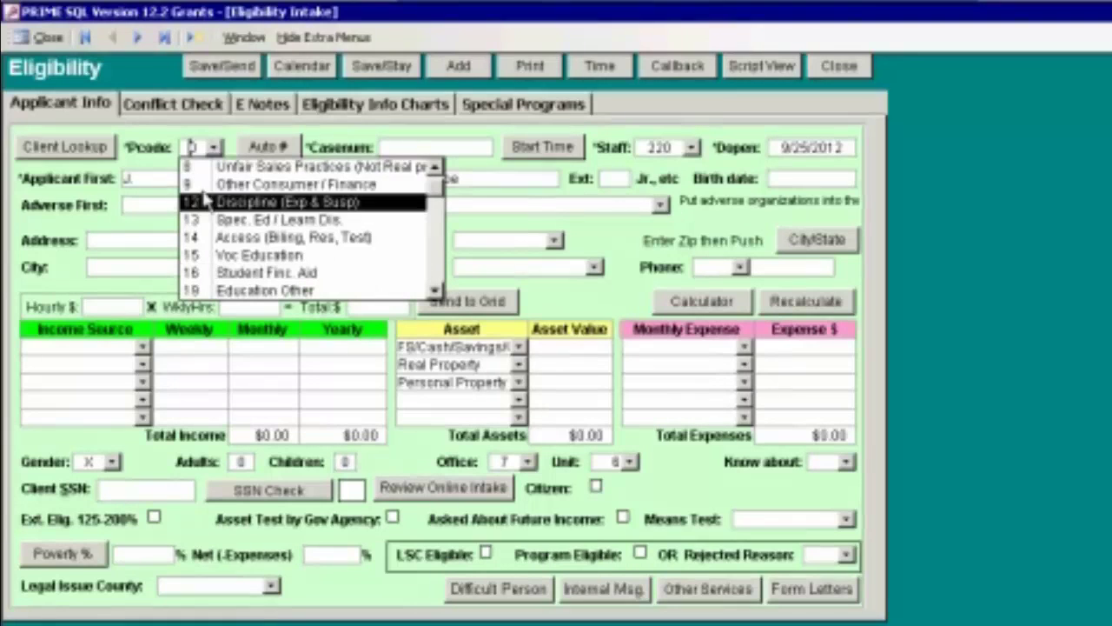
{"action": "type", "text": "37"}
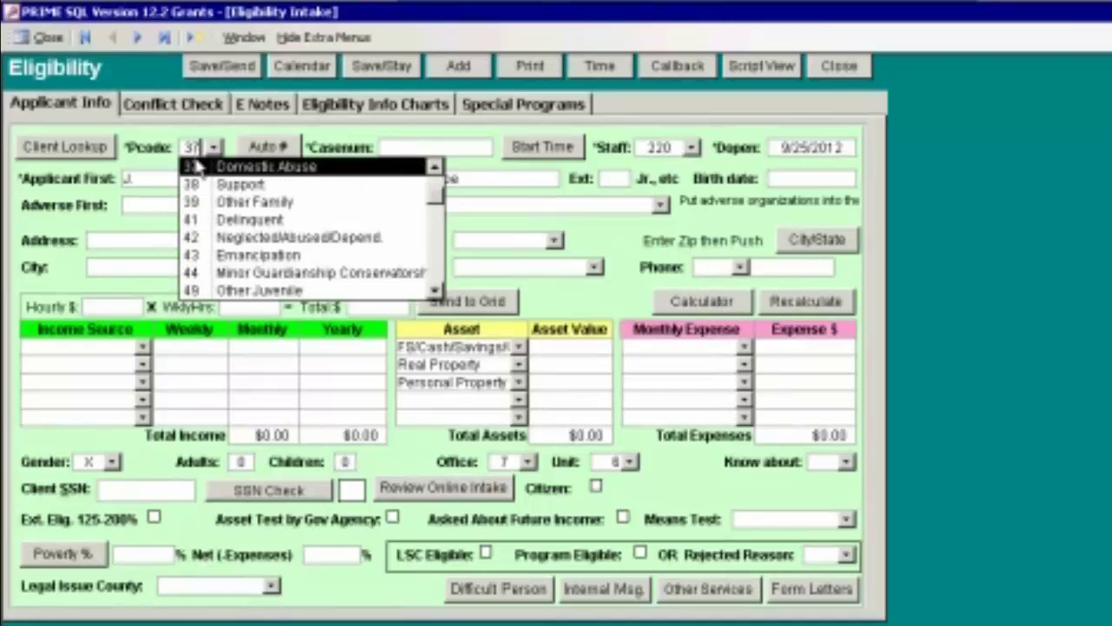
{"action": "key", "text": "Tab"}
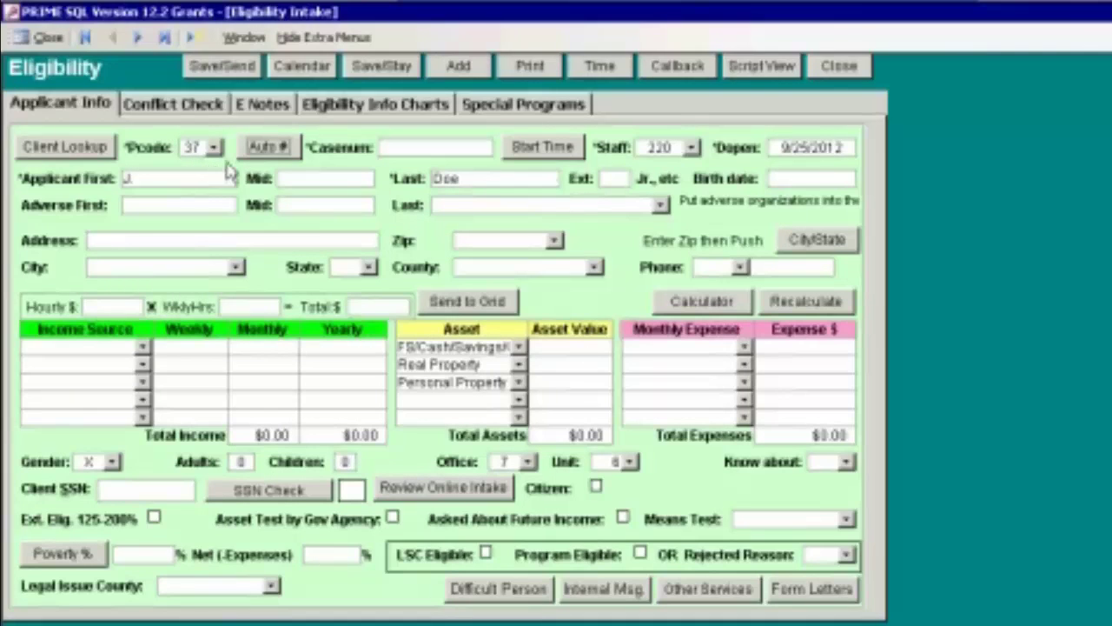
{"action": "left_click", "coordinate": [269, 148]}
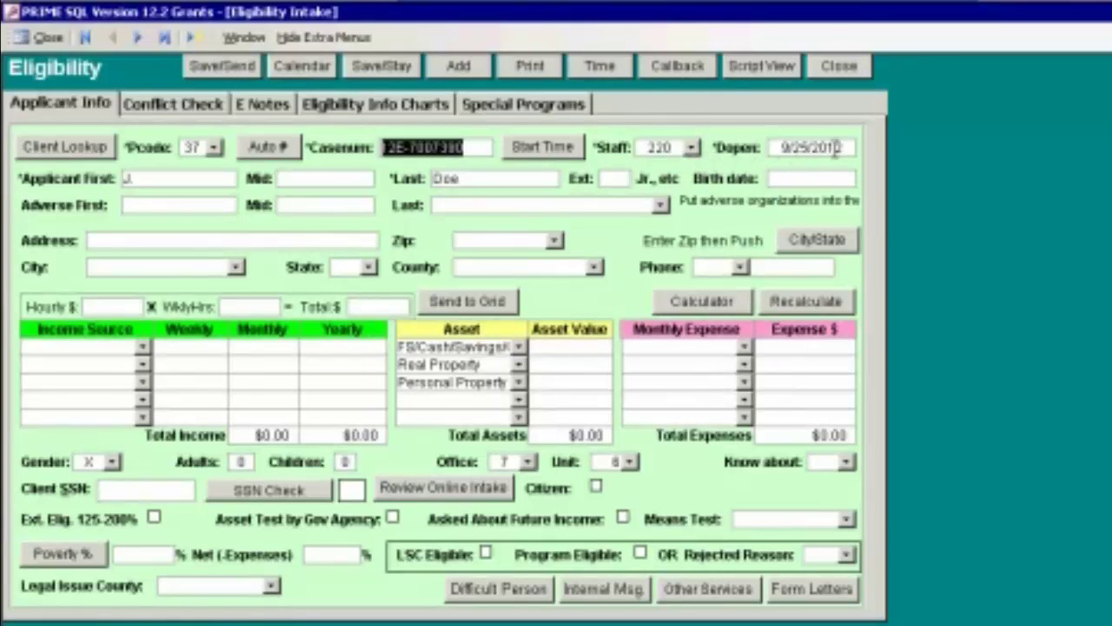
Step: Replace the applicant's last name with "test" and first name with "testtoday"
{"action": "left_click", "coordinate": [473, 180]}
{"action": "left_click_drag", "start_coordinate": [474, 179], "coordinate": [424, 182]}
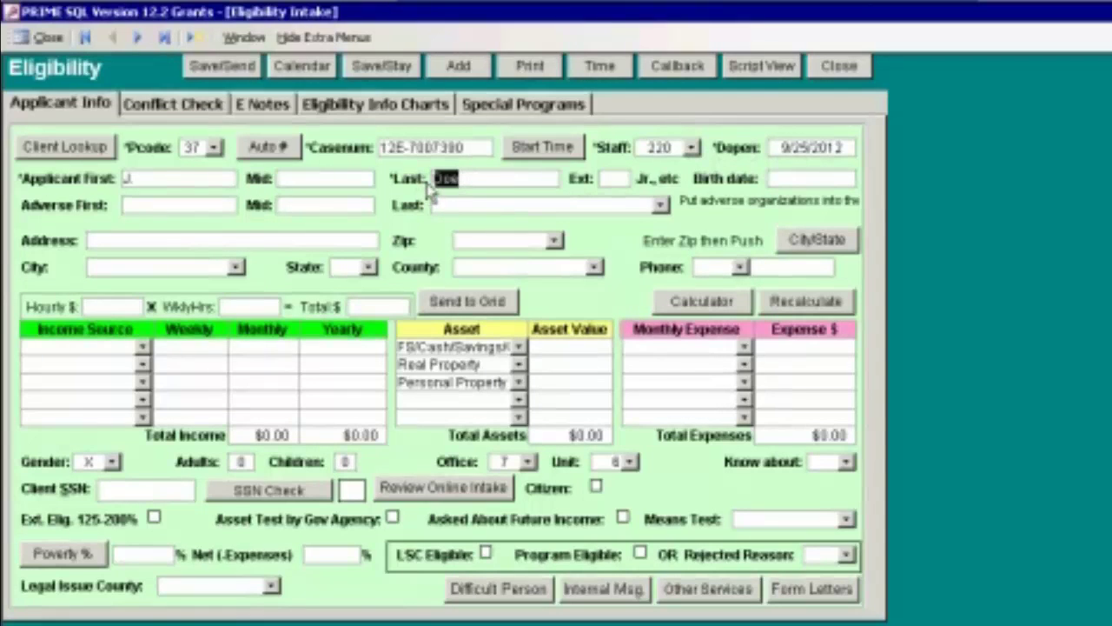
{"action": "type", "text": "test"}
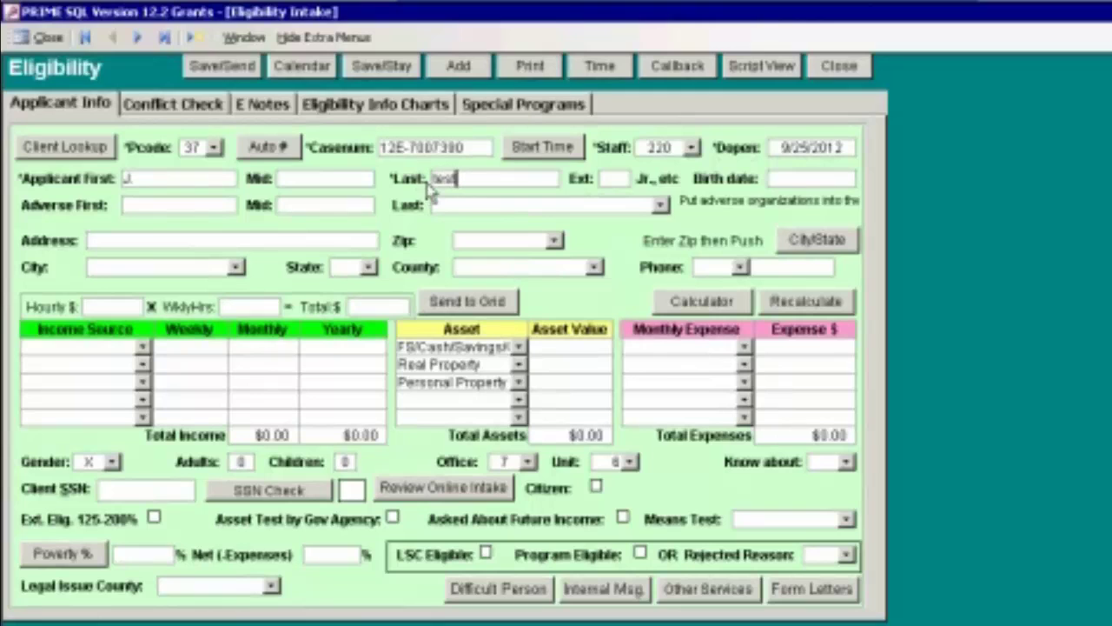
{"action": "double_click", "coordinate": [155, 179]}
{"action": "type", "text": "testtoday"}
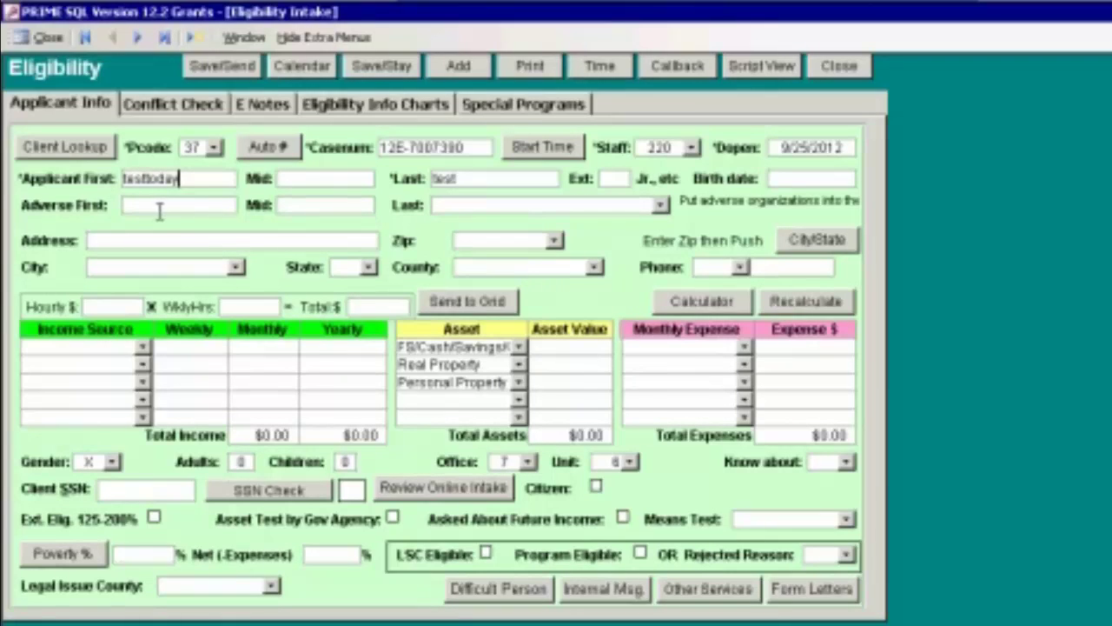
Step: Add Alimony as the first income source with a monthly amount of $550
{"action": "left_click", "coordinate": [142, 348]}
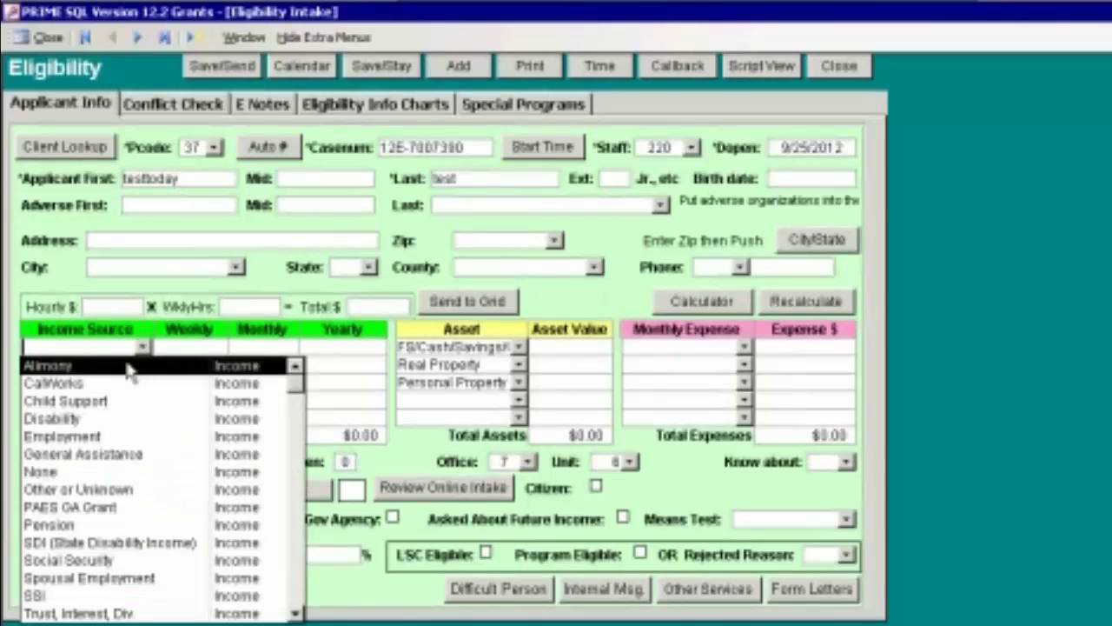
{"action": "left_click", "coordinate": [128, 367]}
{"action": "left_click", "coordinate": [254, 348]}
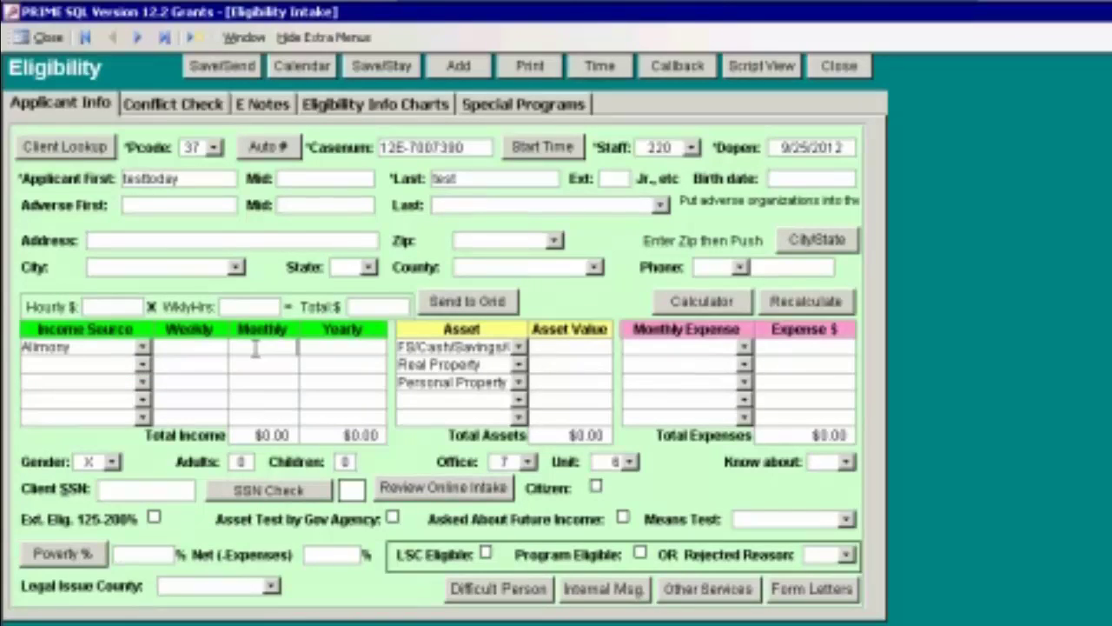
{"action": "type", "text": "550"}
{"action": "key", "text": "Tab"}
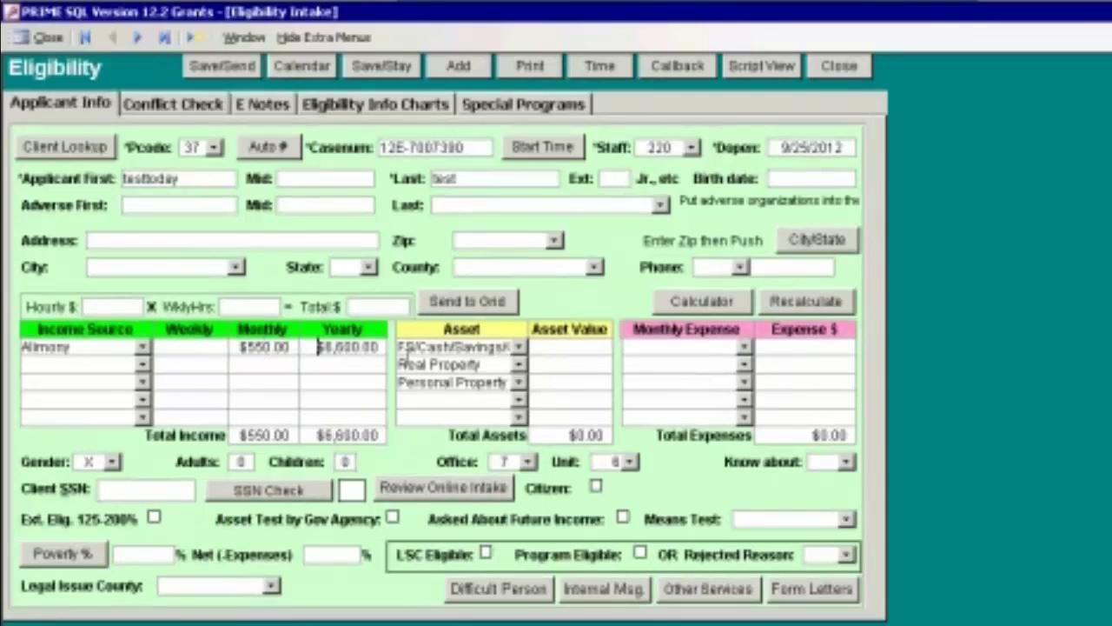
Step: Set the asset values for cash/savings, real property and personal property to 0
{"action": "left_click", "coordinate": [596, 349]}
{"action": "type", "text": "0"}
{"action": "key", "text": "Down"}
{"action": "type", "text": "0"}
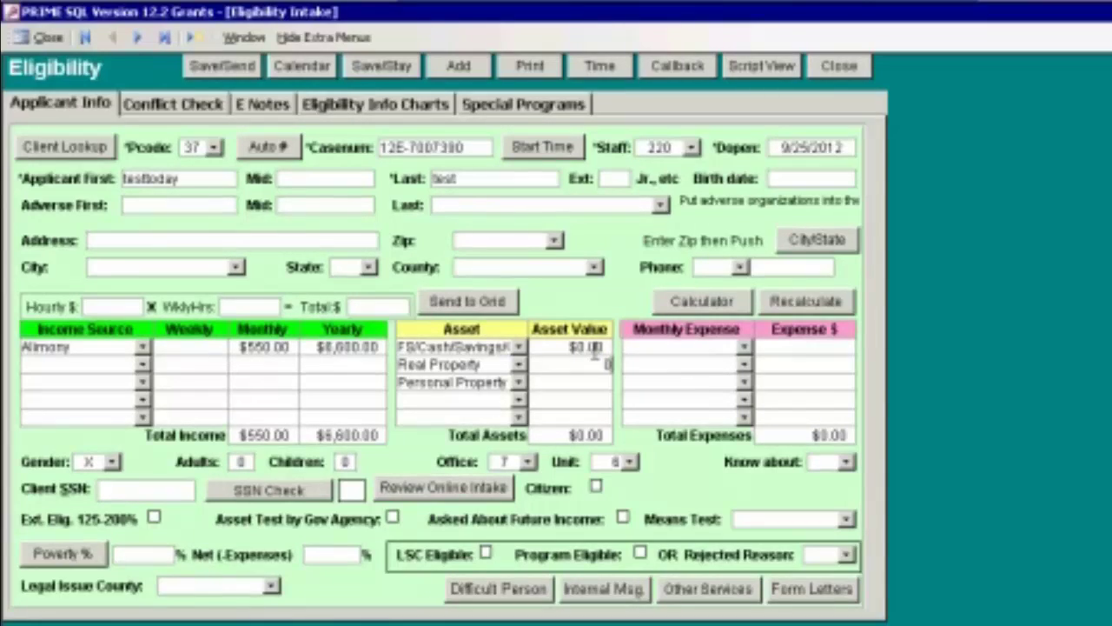
{"action": "key", "text": "Tab"}
{"action": "key", "text": "Tab"}
{"action": "type", "text": "0"}
{"action": "key", "text": "Tab"}
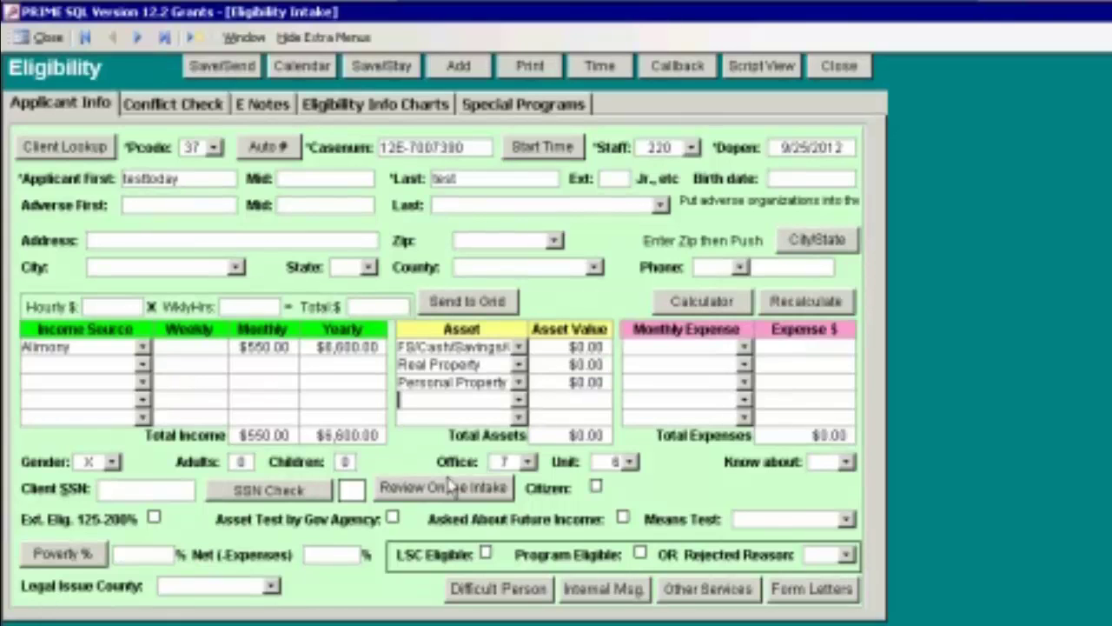
Step: Set the household to 1 adult and 1 child, and calculate the poverty percentage
{"action": "left_click", "coordinate": [247, 462]}
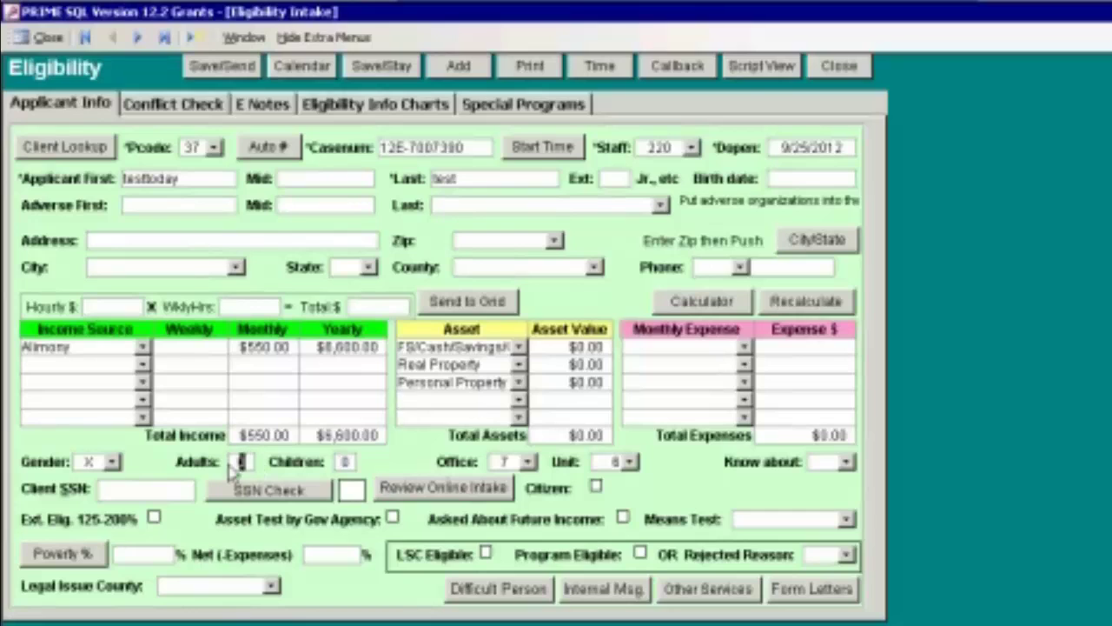
{"action": "type", "text": "1"}
{"action": "left_click", "coordinate": [344, 462]}
{"action": "type", "text": "1"}
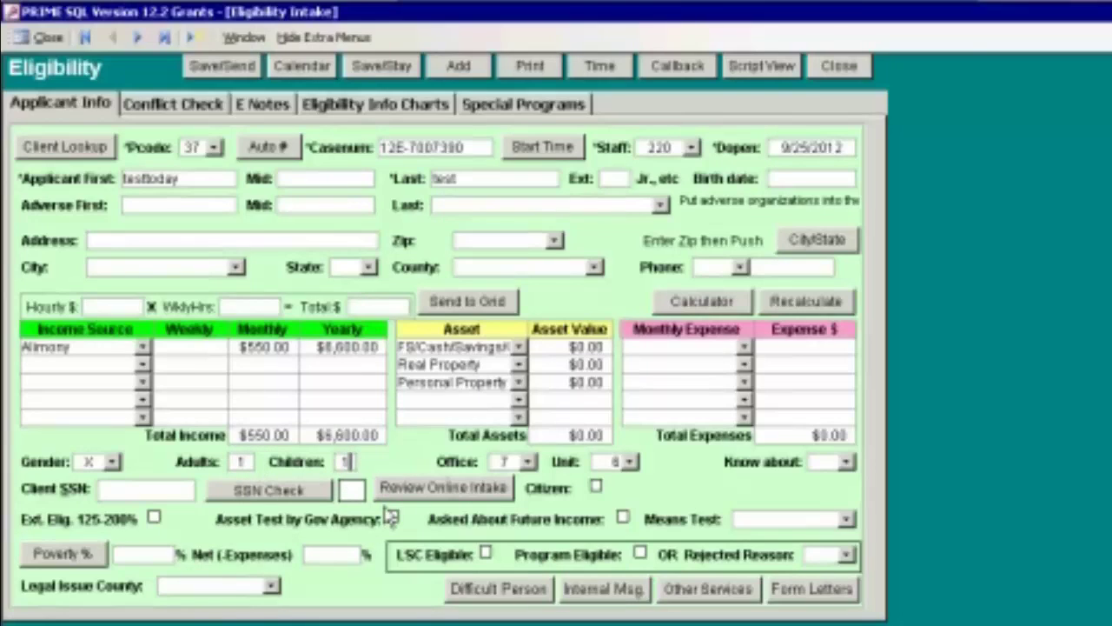
{"action": "key", "text": "Tab"}
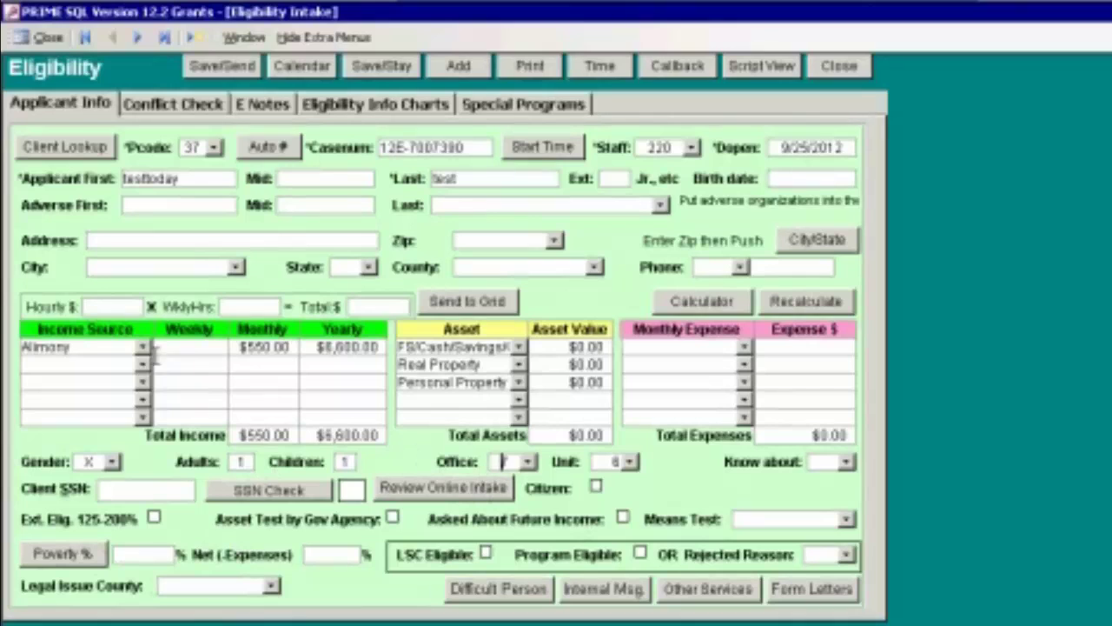
{"action": "left_click", "coordinate": [75, 554]}
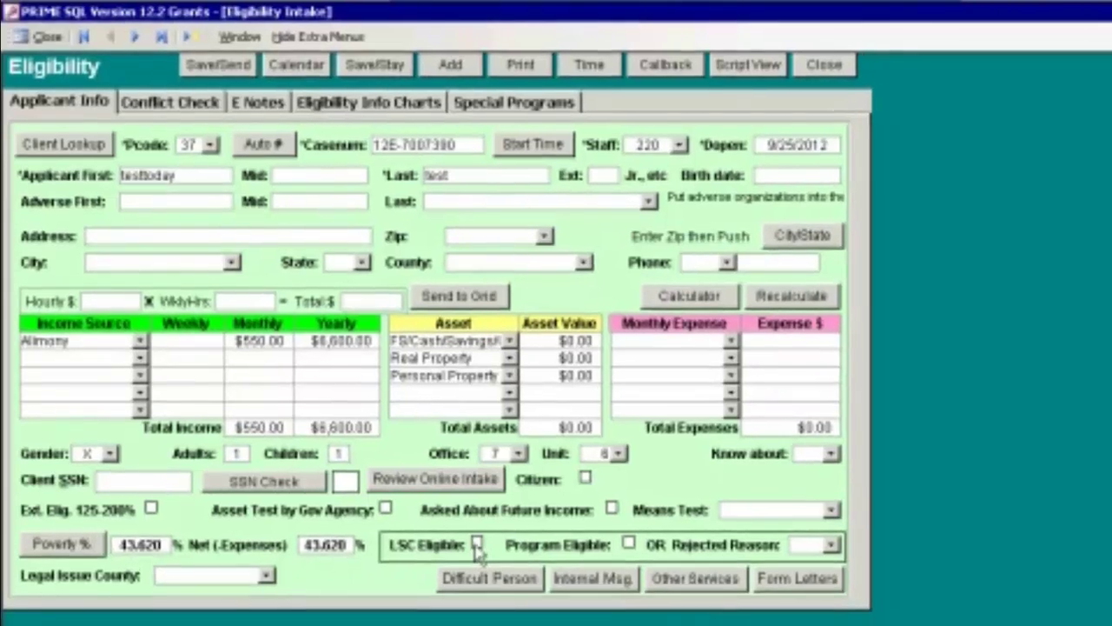
Step: Mark the applicant as LSC eligible and record that future income was asked about
{"action": "left_click", "coordinate": [476, 545]}
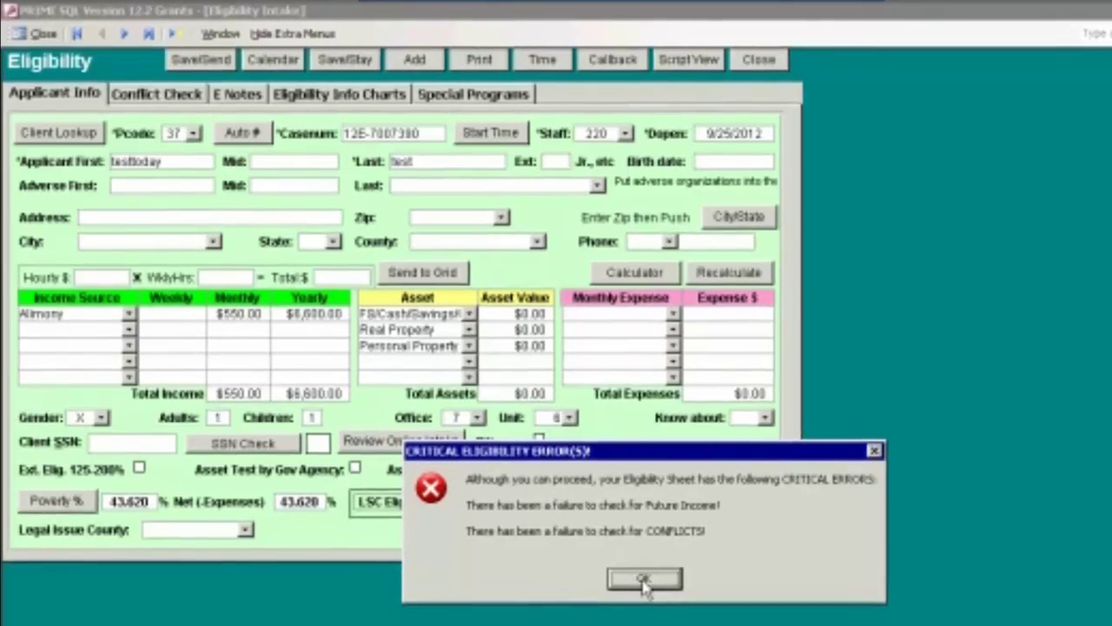
{"action": "left_click", "coordinate": [643, 581]}
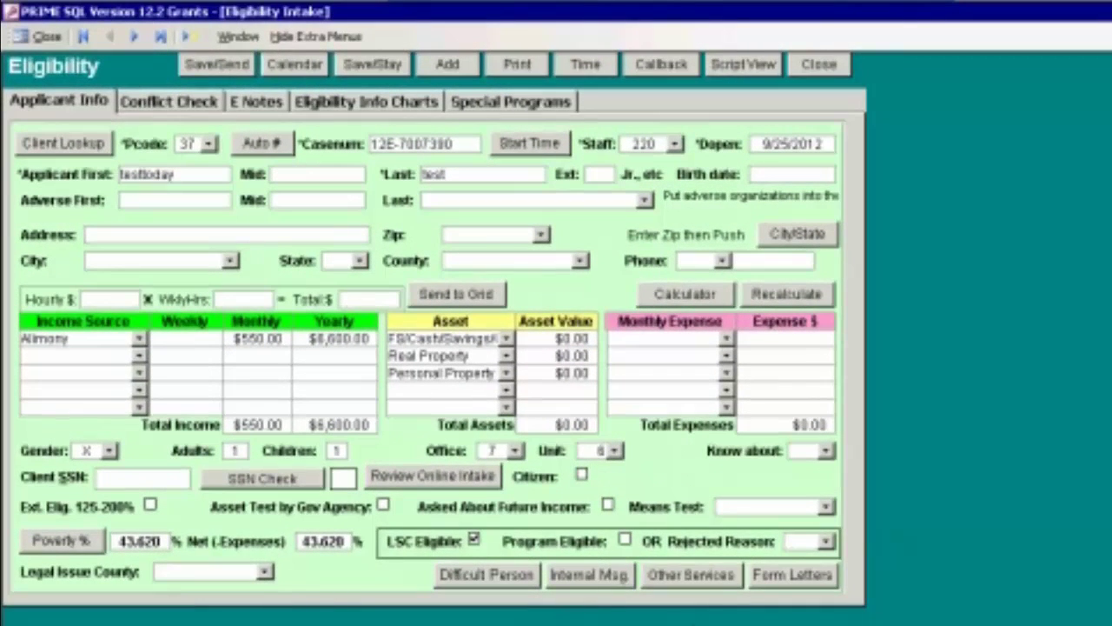
{"action": "left_click", "coordinate": [608, 506]}
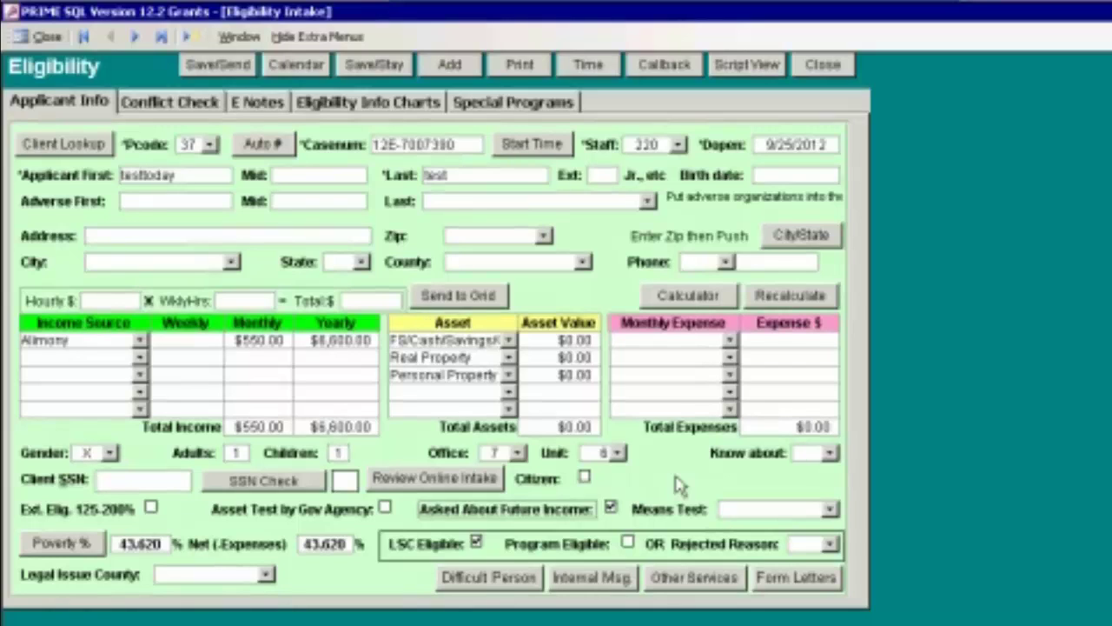
Step: Open the NonCit special program form for this case
{"action": "left_click", "coordinate": [511, 103]}
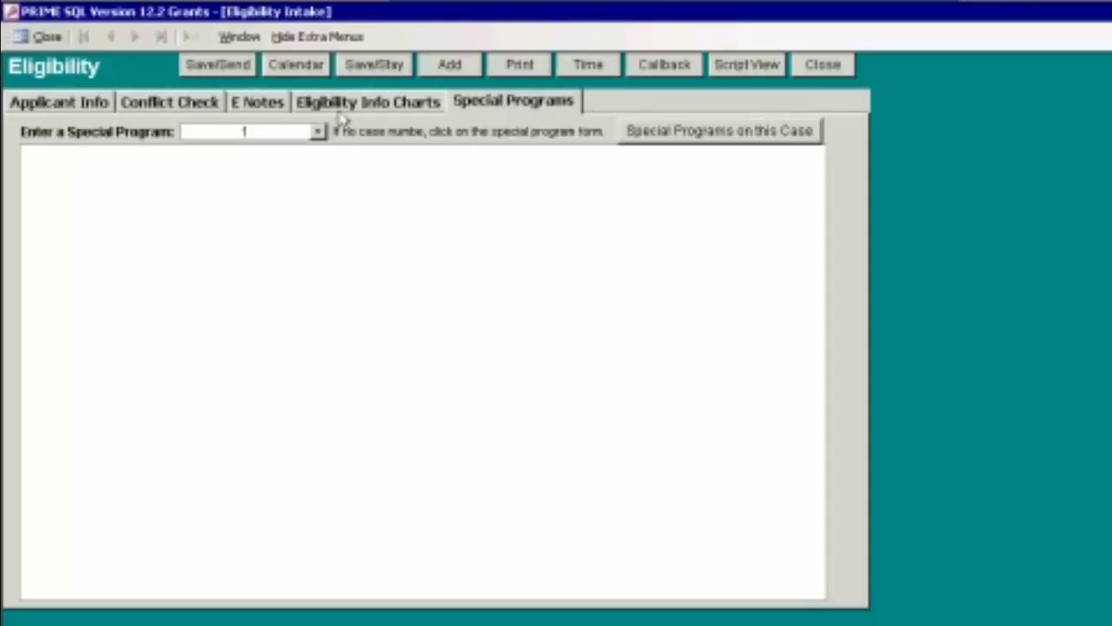
{"action": "left_click", "coordinate": [318, 132]}
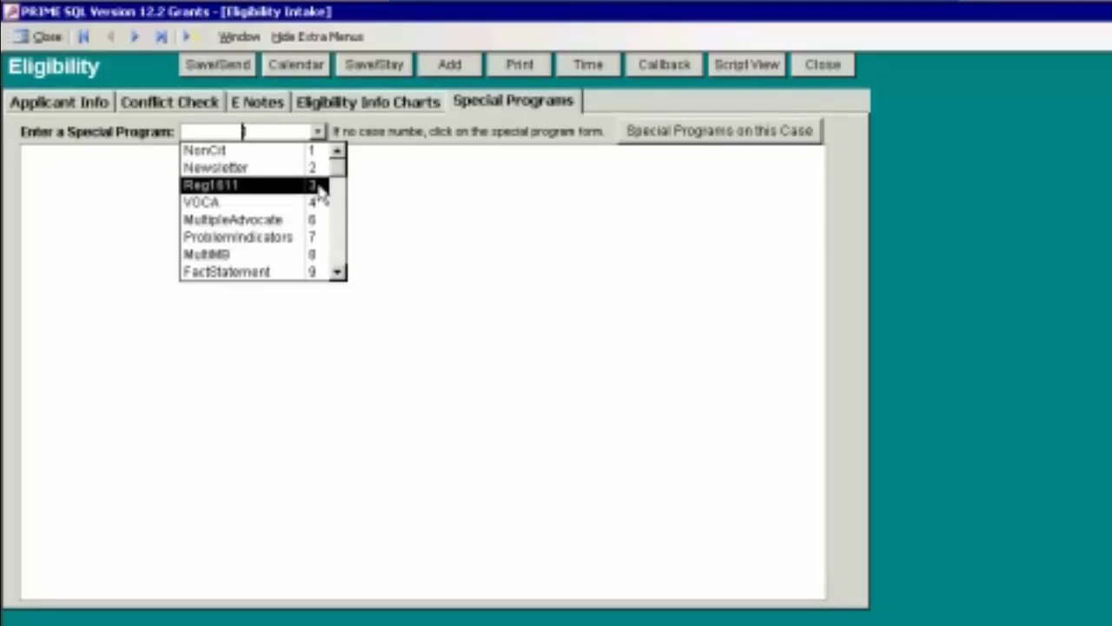
{"action": "left_click", "coordinate": [279, 154]}
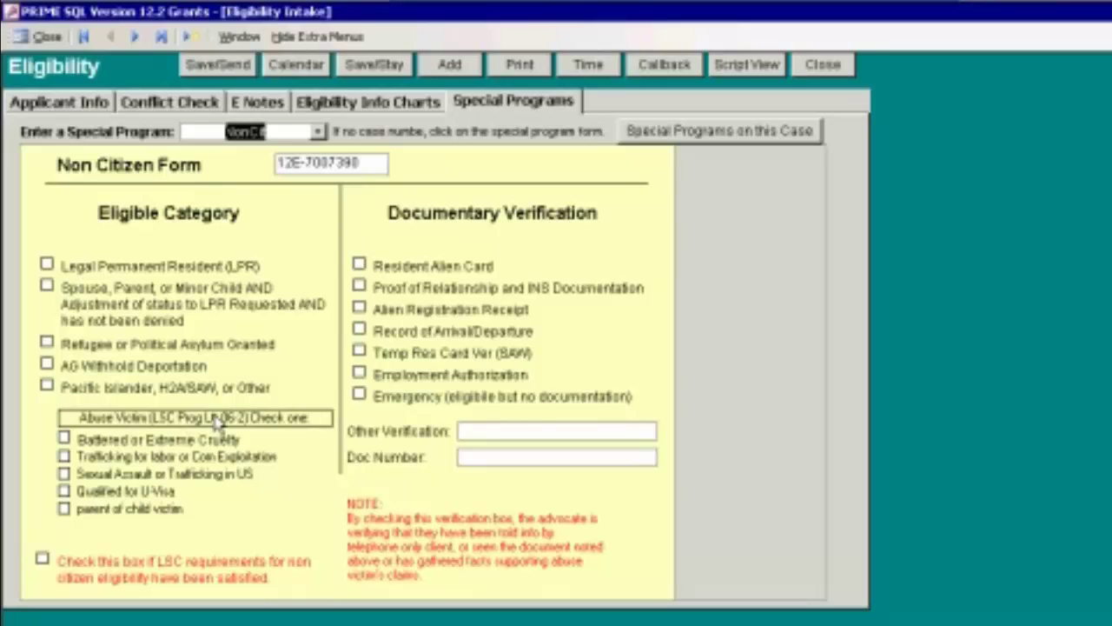
Step: On the Non Citizen Form, mark Battered or Extreme Cruelty and confirm that LSC requirements for non-citizen eligibility are satisfied
{"action": "left_click", "coordinate": [64, 454]}
{"action": "left_click", "coordinate": [64, 439]}
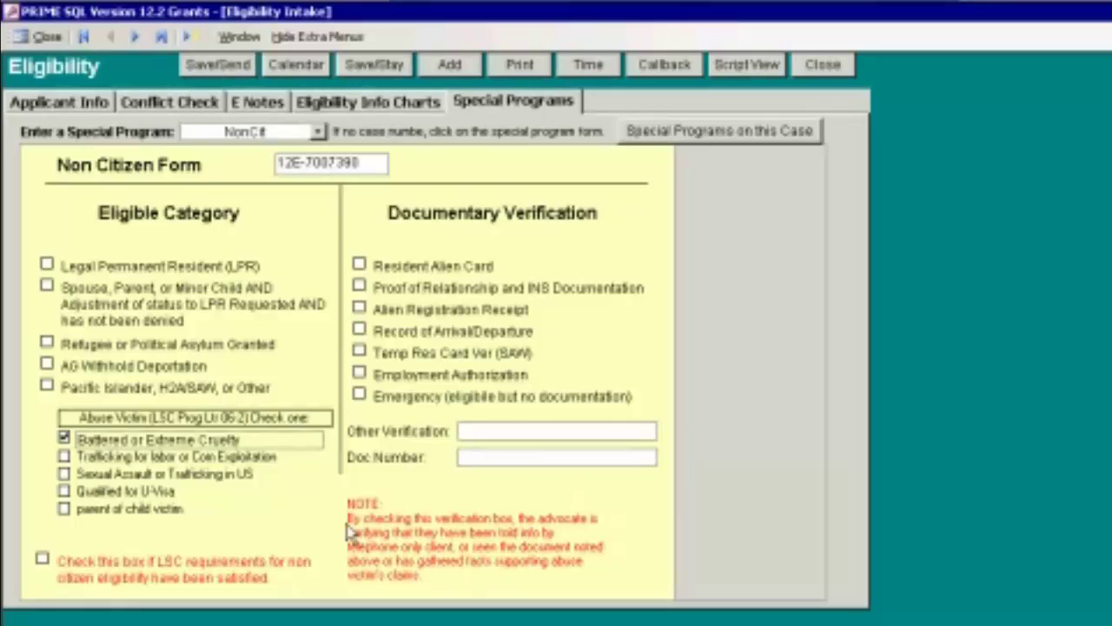
{"action": "left_click", "coordinate": [42, 559]}
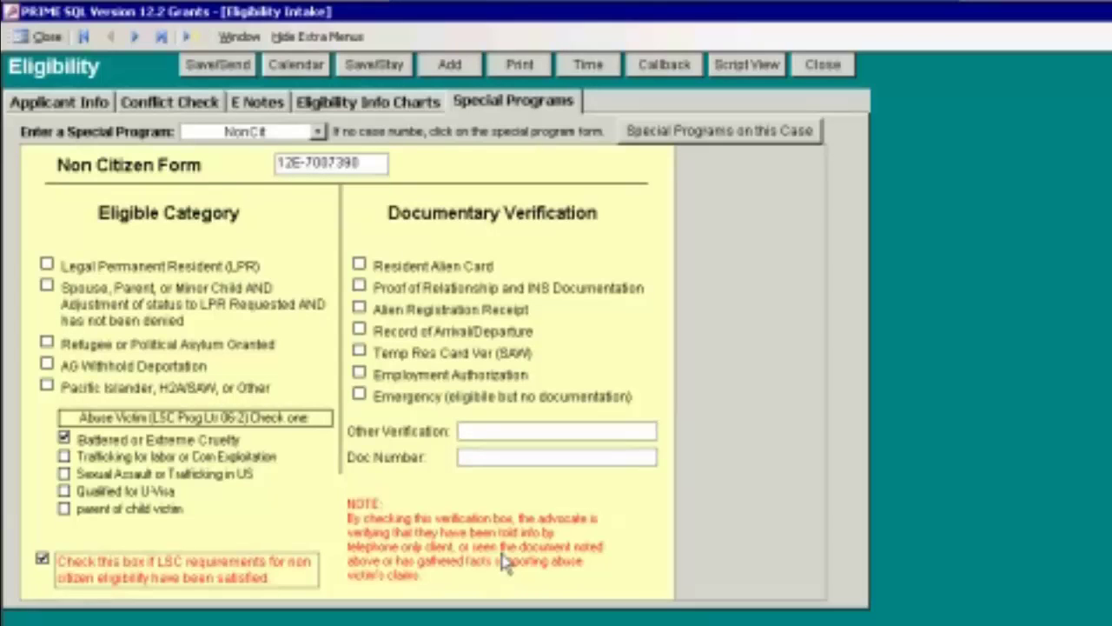
Step: In the applicant information, set the address to "unknown", enter the zip code, and fill in city, state and county from it
{"action": "left_click", "coordinate": [59, 105]}
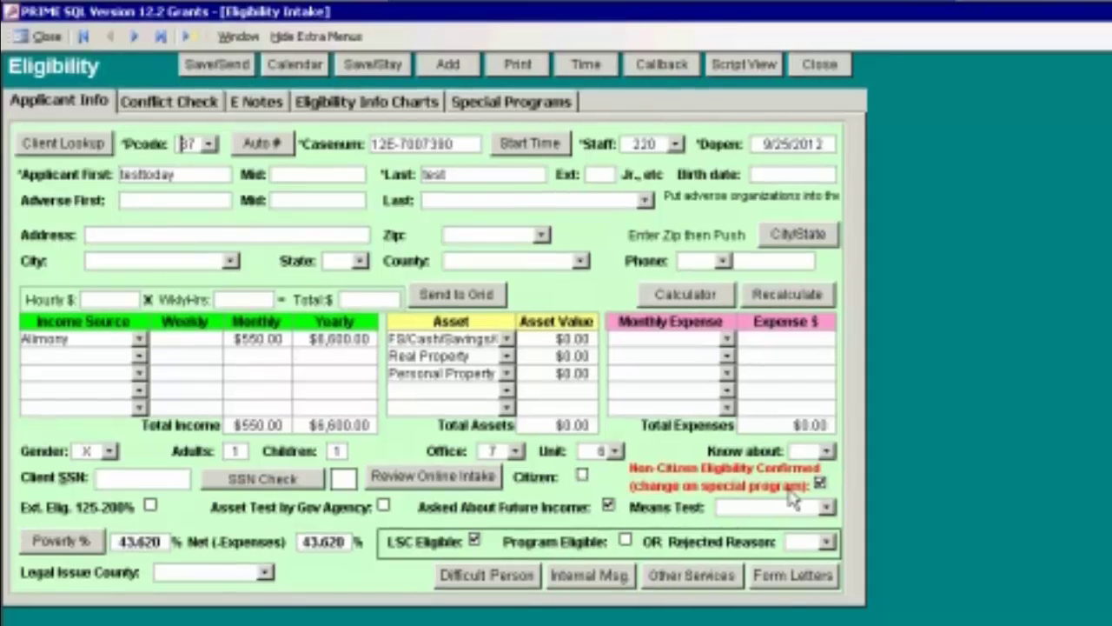
{"action": "left_click", "coordinate": [182, 234]}
{"action": "type", "text": "unknown"}
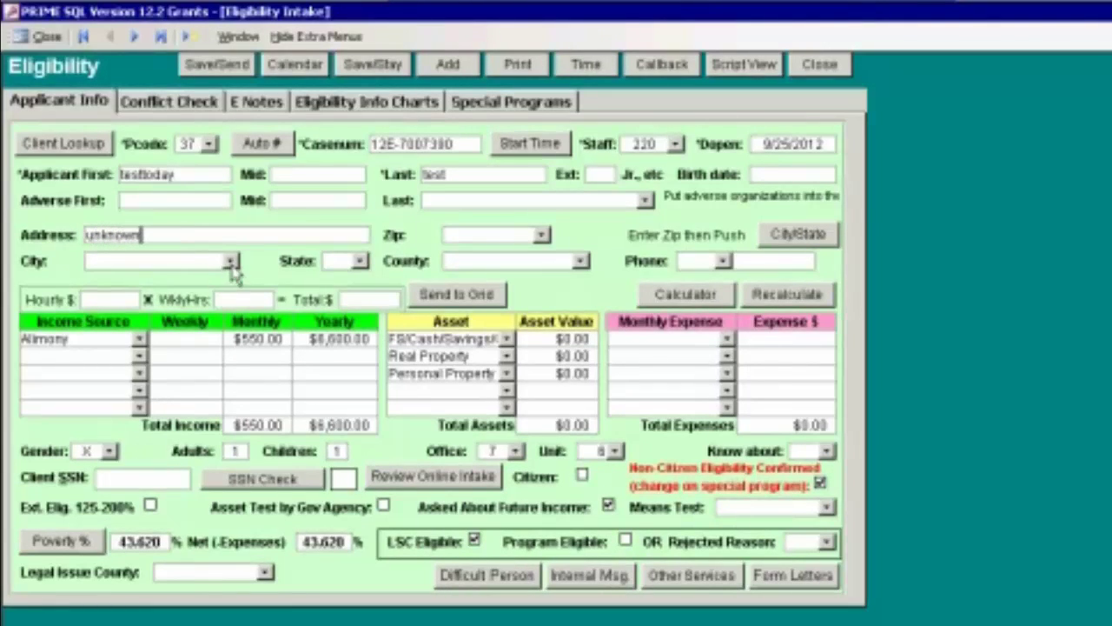
{"action": "left_click", "coordinate": [231, 261]}
{"action": "left_click", "coordinate": [491, 234]}
{"action": "left_click", "coordinate": [491, 234]}
{"action": "type", "text": "94612"}
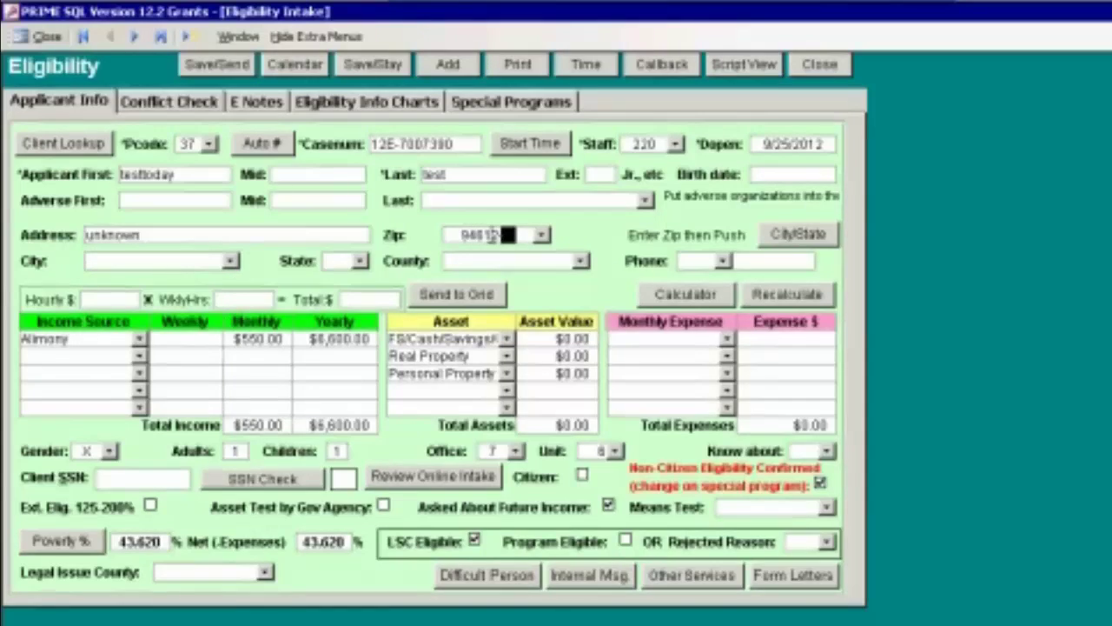
{"action": "left_click", "coordinate": [812, 243]}
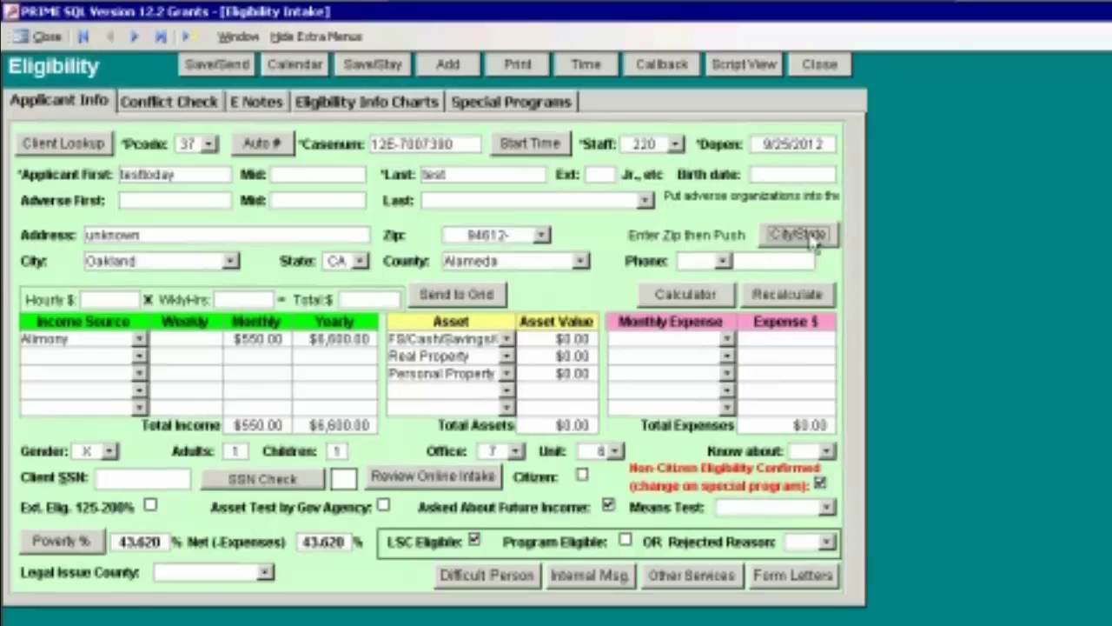
Step: Enter the applicant's birth date, then save and send the eligibility record to the client intake form
{"action": "left_click", "coordinate": [756, 175]}
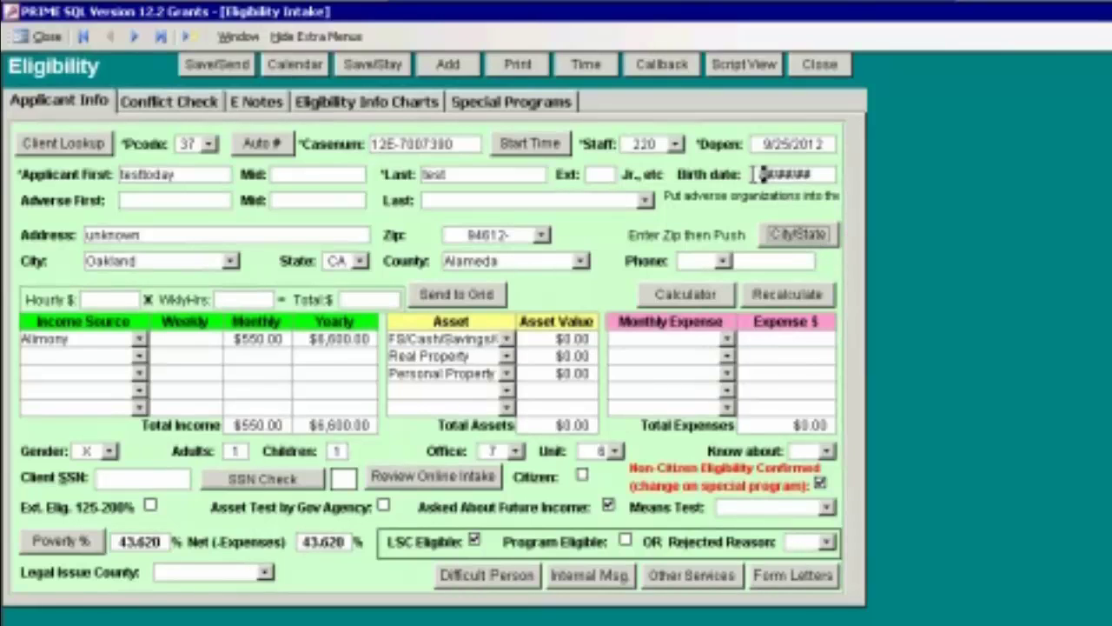
{"action": "type", "text": "01/0"}
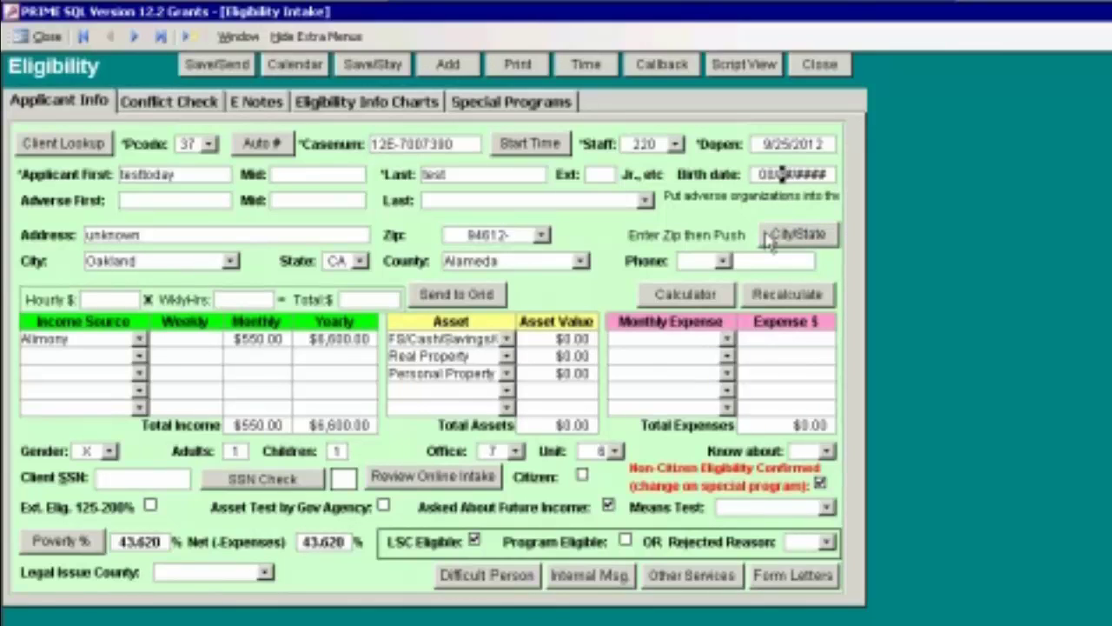
{"action": "type", "text": "3/1949"}
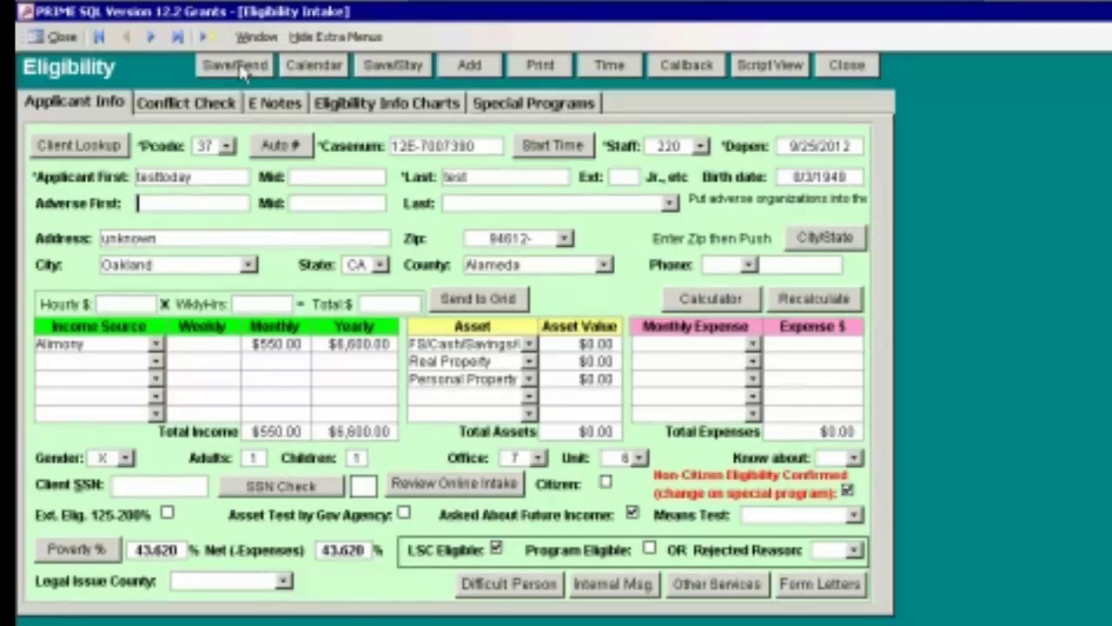
{"action": "left_click", "coordinate": [240, 69]}
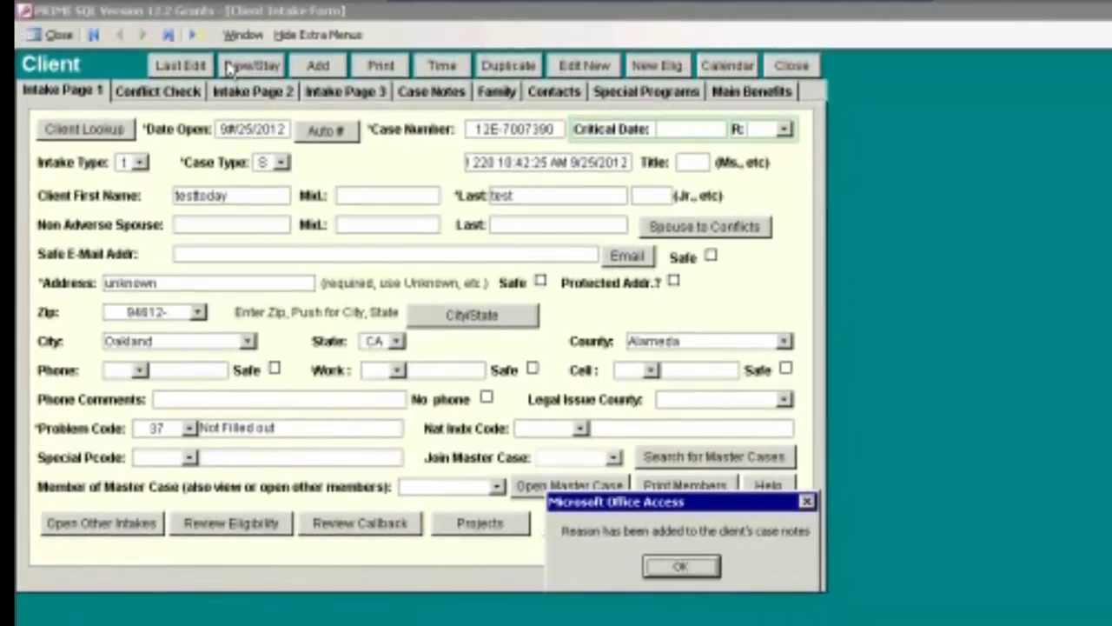
{"action": "left_click", "coordinate": [690, 576]}
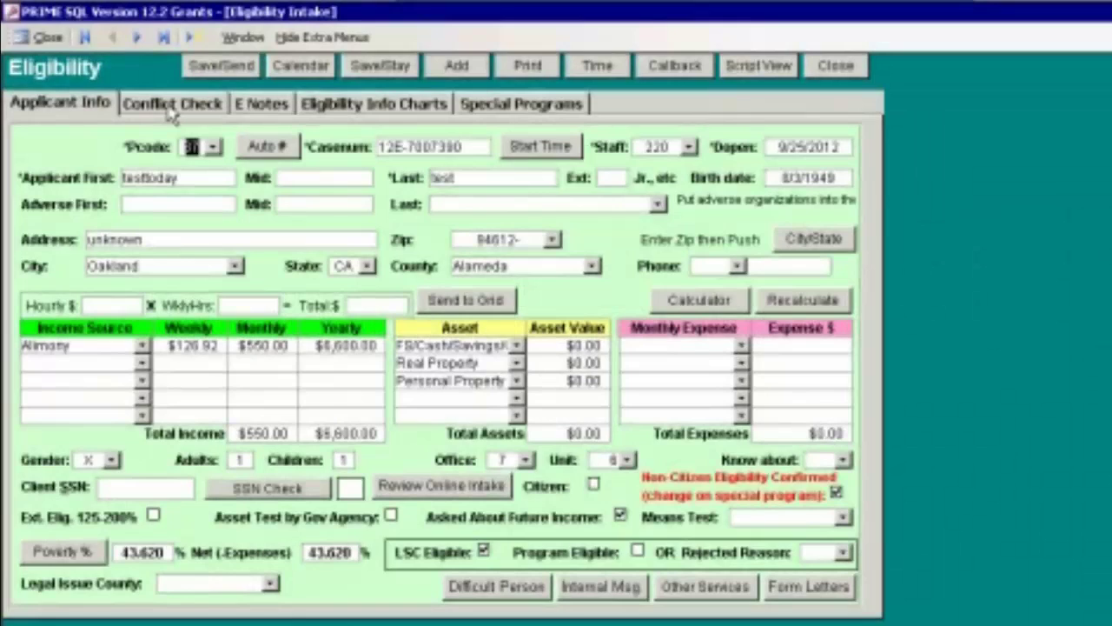
Step: Run a 6-way conflict check on the applicant from the eligibility record and close the conflict check form
{"action": "left_click", "coordinate": [172, 104]}
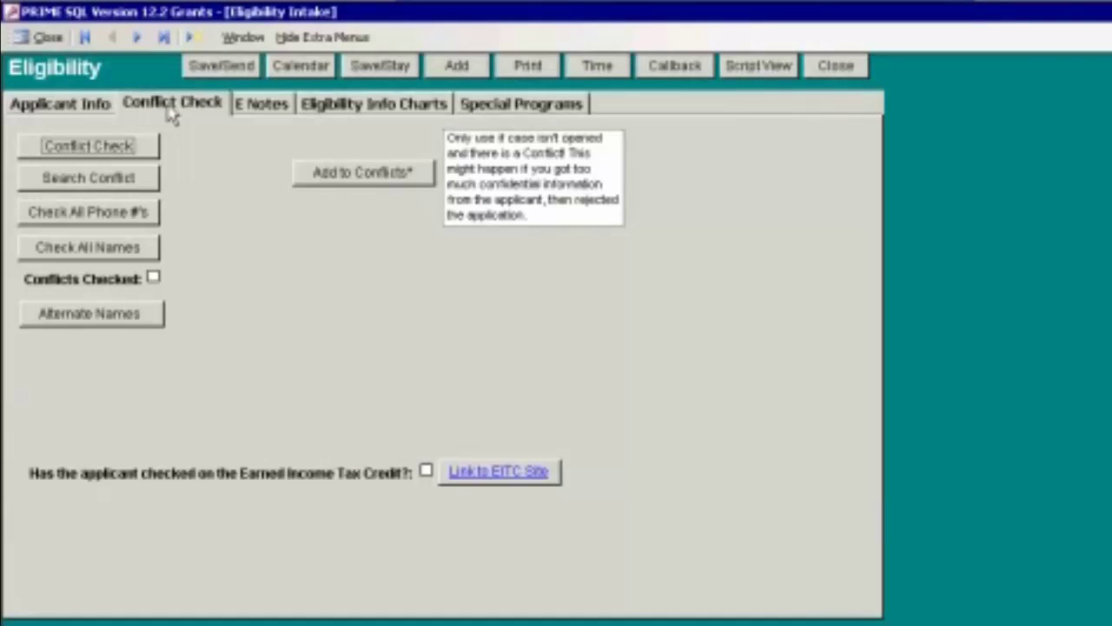
{"action": "left_click", "coordinate": [83, 146]}
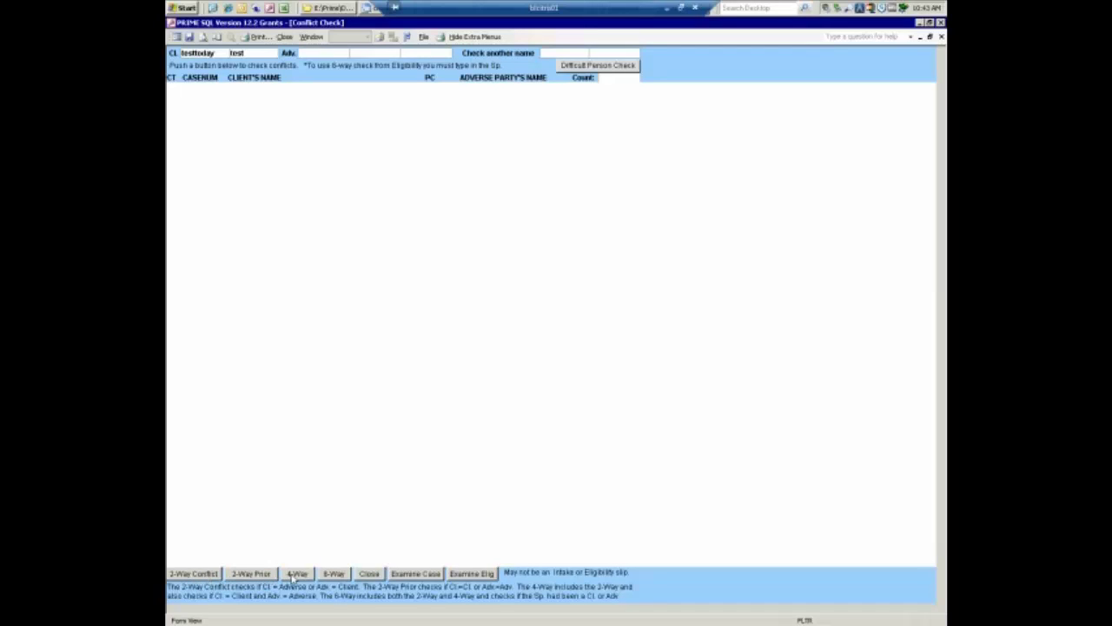
{"action": "left_click", "coordinate": [329, 577]}
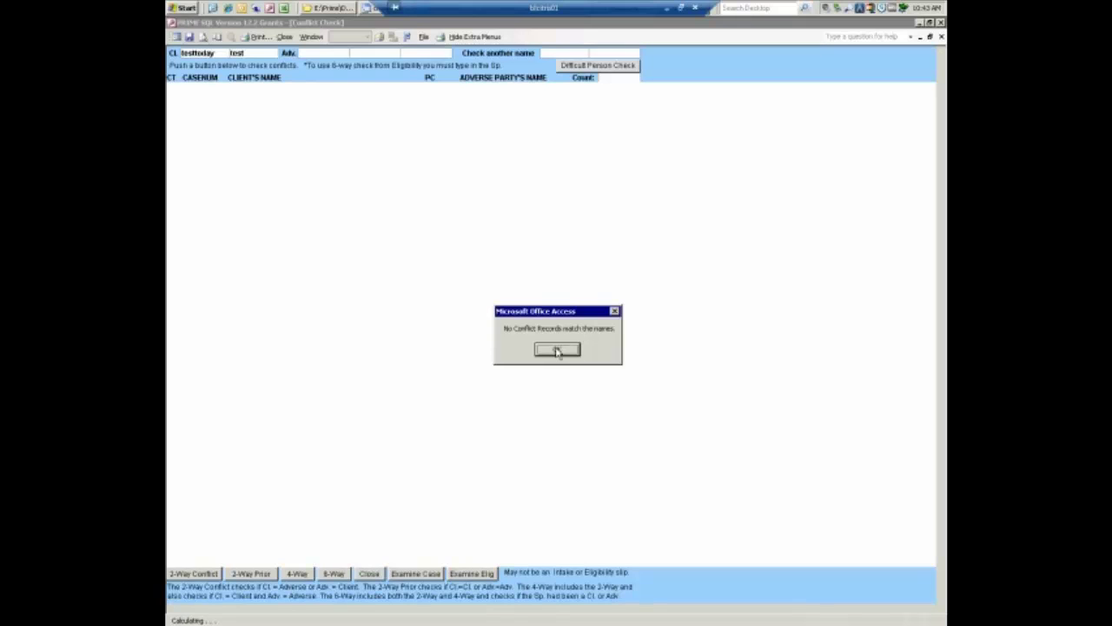
{"action": "left_click", "coordinate": [557, 350]}
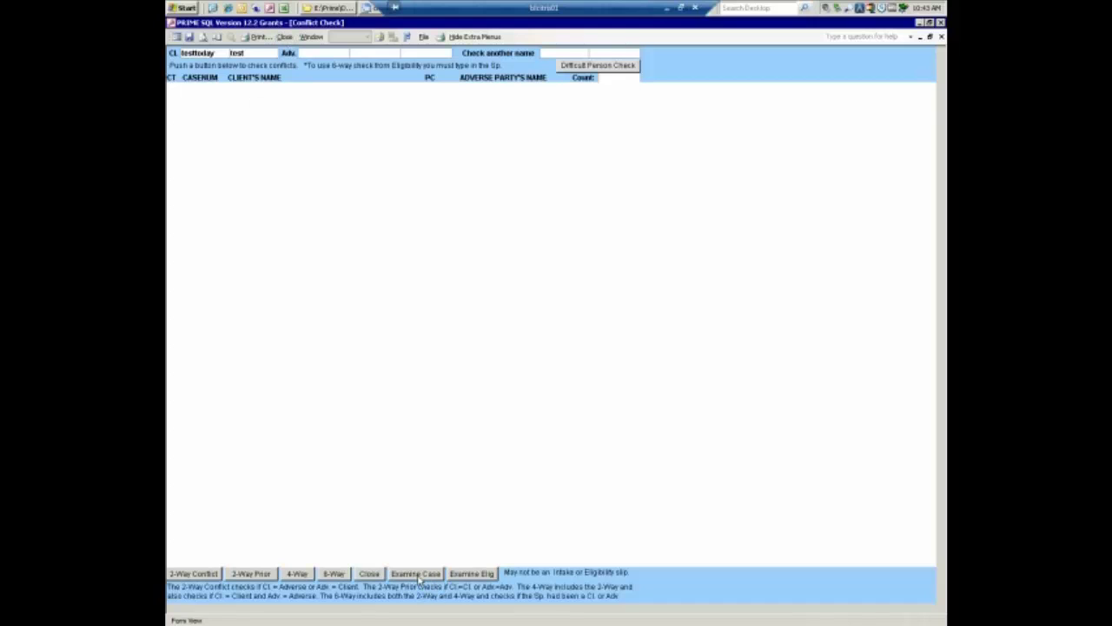
{"action": "left_click", "coordinate": [285, 38]}
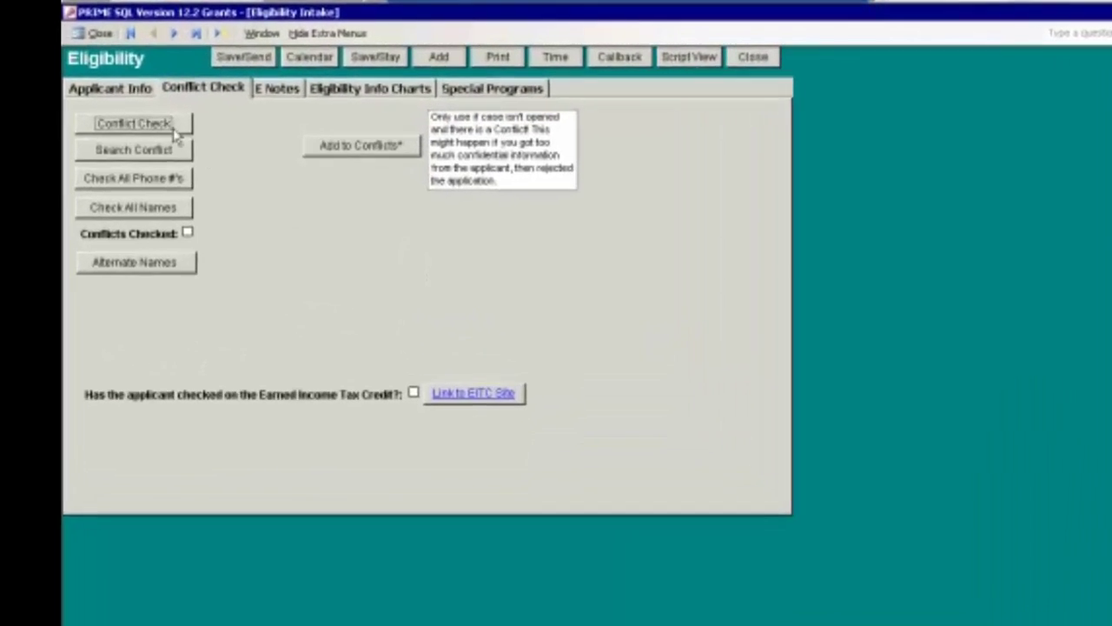
Step: Return to the applicant information, close the eligibility record and go to the second page of the client intake form
{"action": "left_click", "coordinate": [95, 92]}
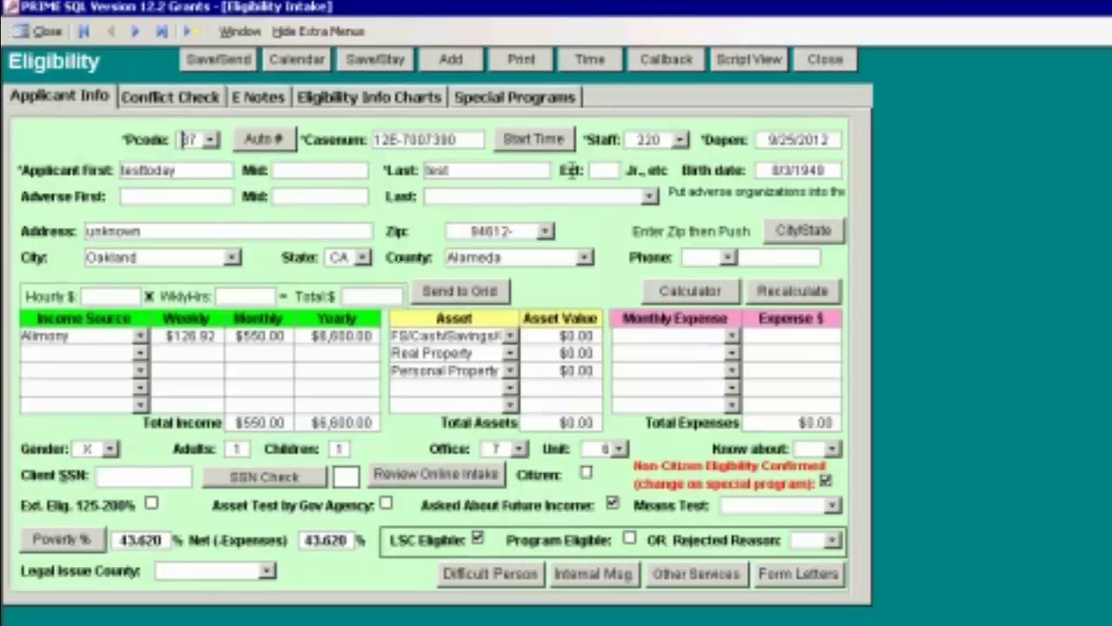
{"action": "left_click", "coordinate": [822, 68]}
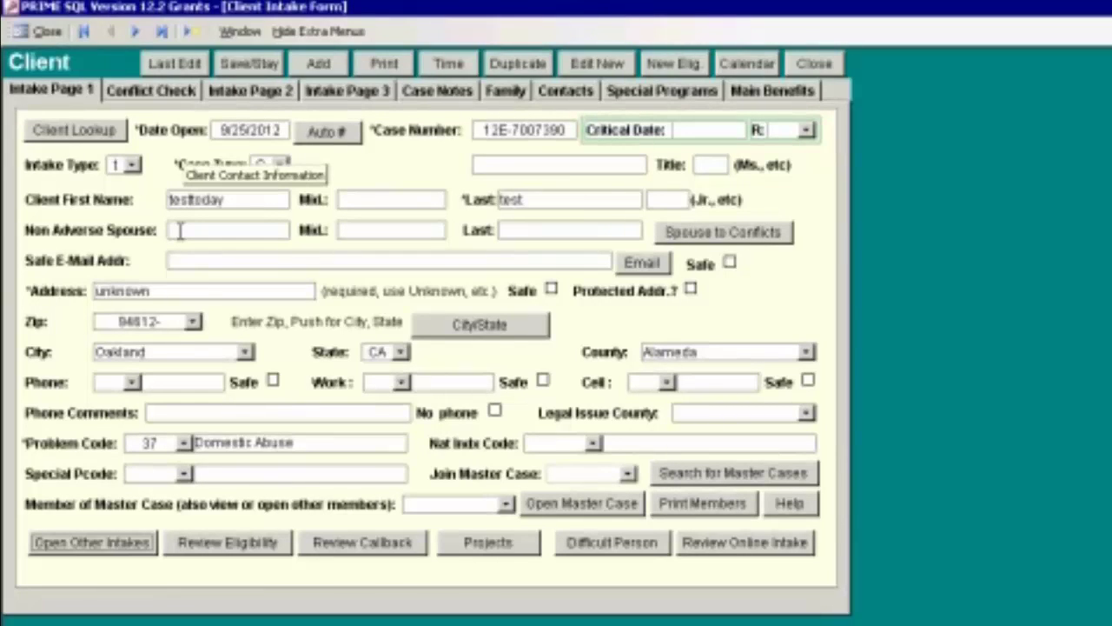
{"action": "left_click", "coordinate": [234, 95]}
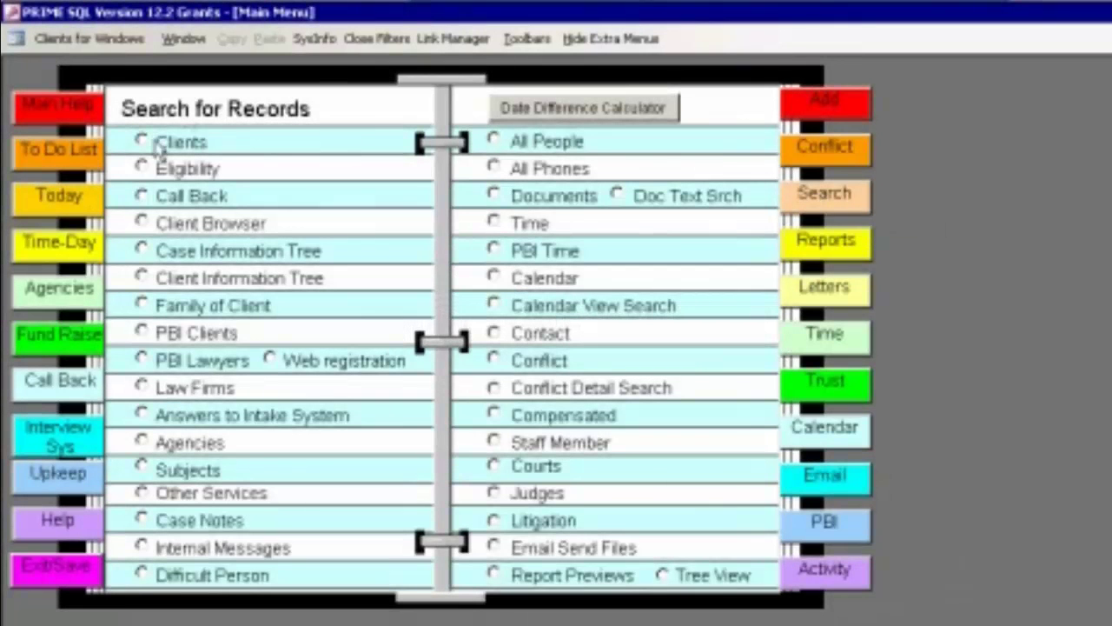
Step: Search client records limited to only my staff number and open the intake dated 9/25/2012, keeping the search screen open
{"action": "left_click", "coordinate": [160, 145]}
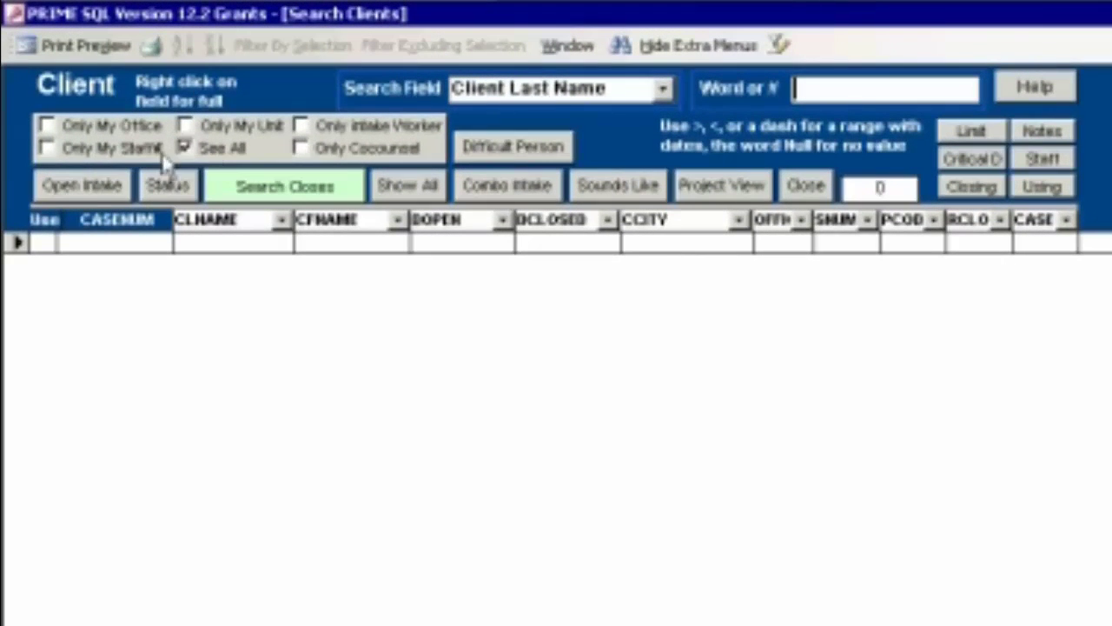
{"action": "left_click", "coordinate": [47, 150]}
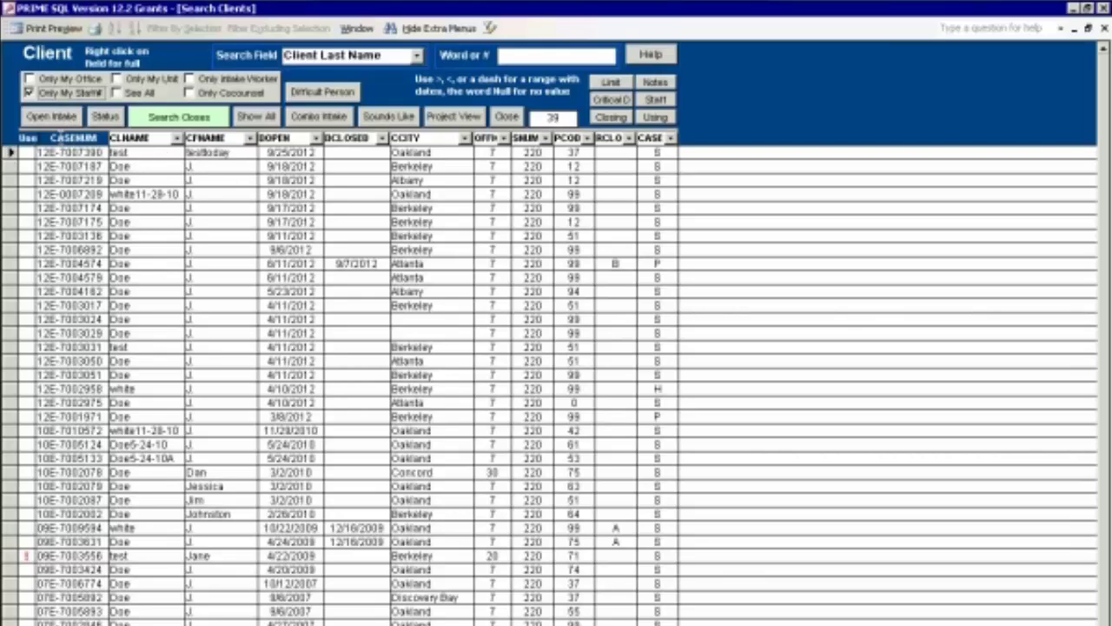
{"action": "left_click", "coordinate": [48, 121]}
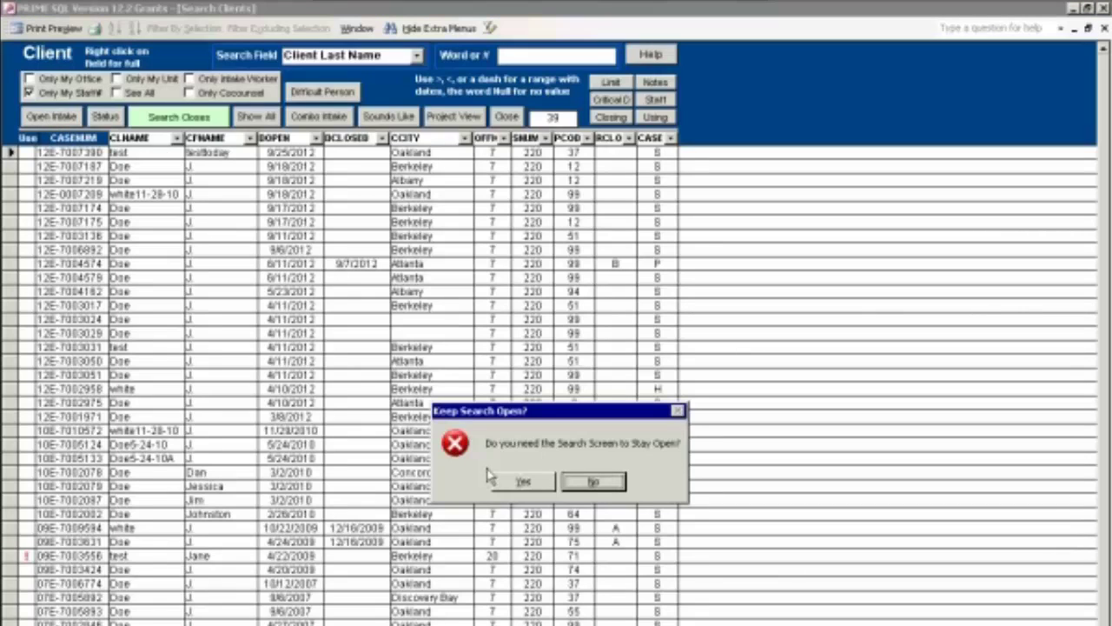
{"action": "left_click", "coordinate": [522, 488]}
{"action": "left_click", "coordinate": [523, 488]}
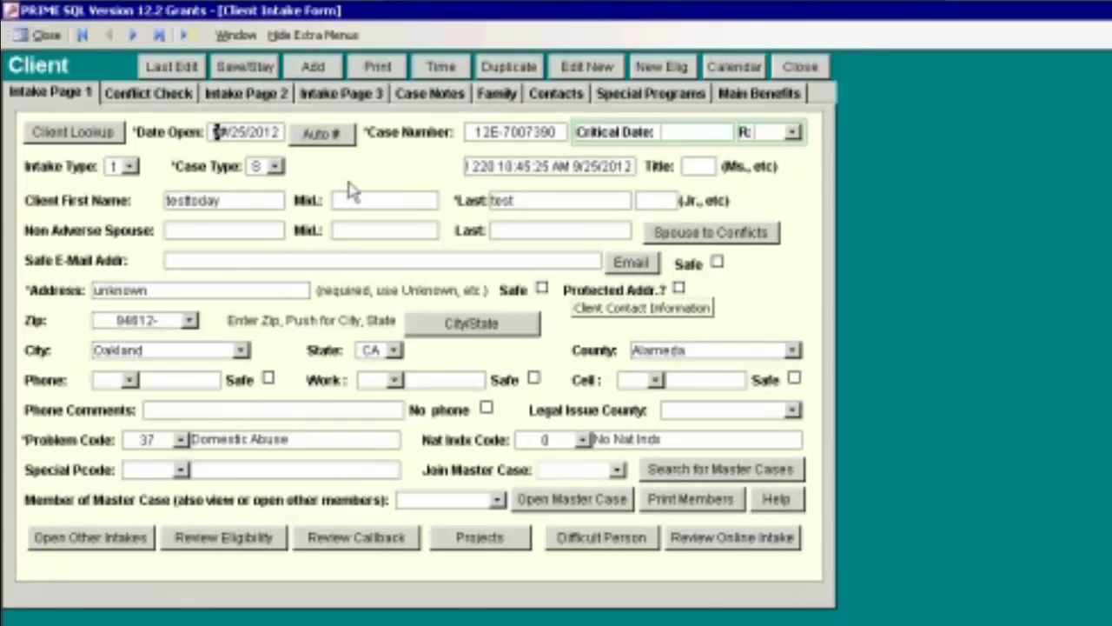
Step: Start a time entry for this case with LSC funding, Case Related activity and a stored time of 0.25 hours
{"action": "left_click", "coordinate": [455, 72]}
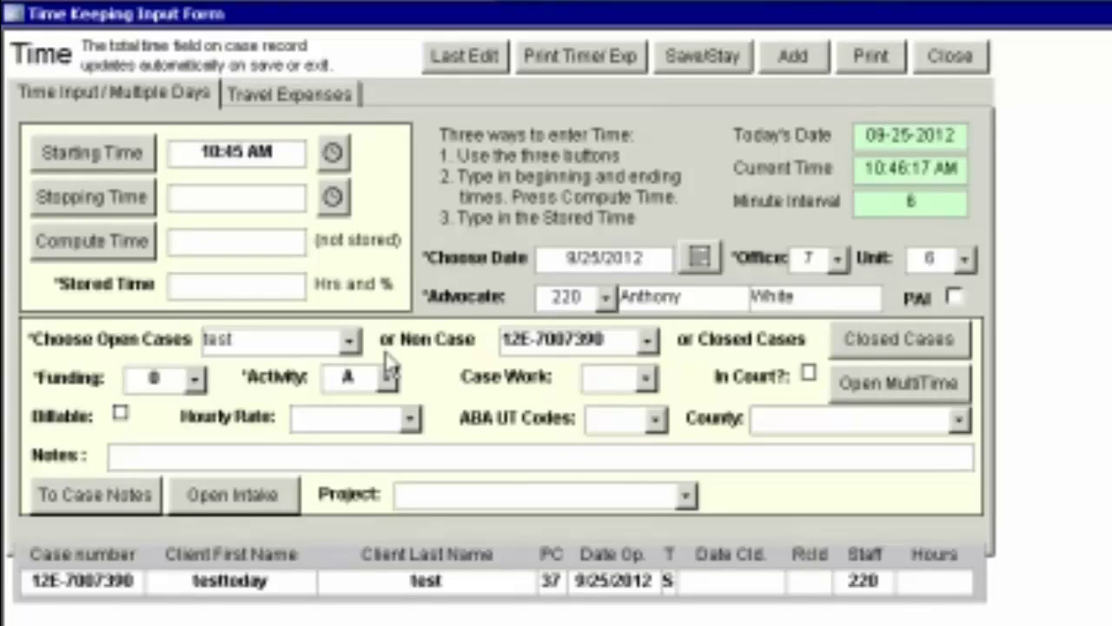
{"action": "left_click", "coordinate": [195, 379]}
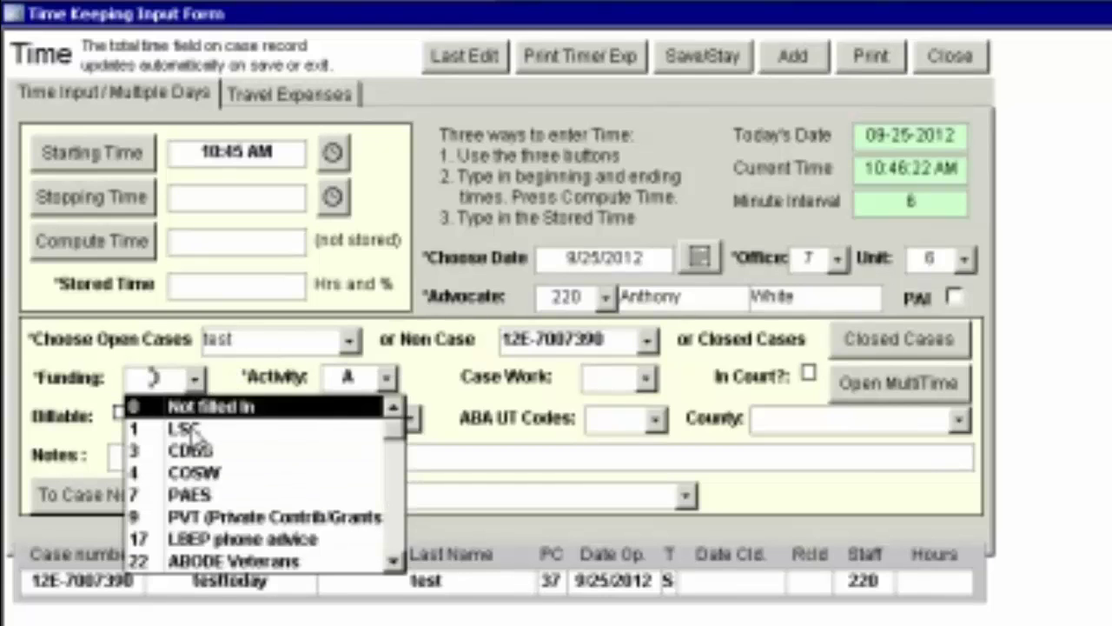
{"action": "left_click", "coordinate": [193, 431]}
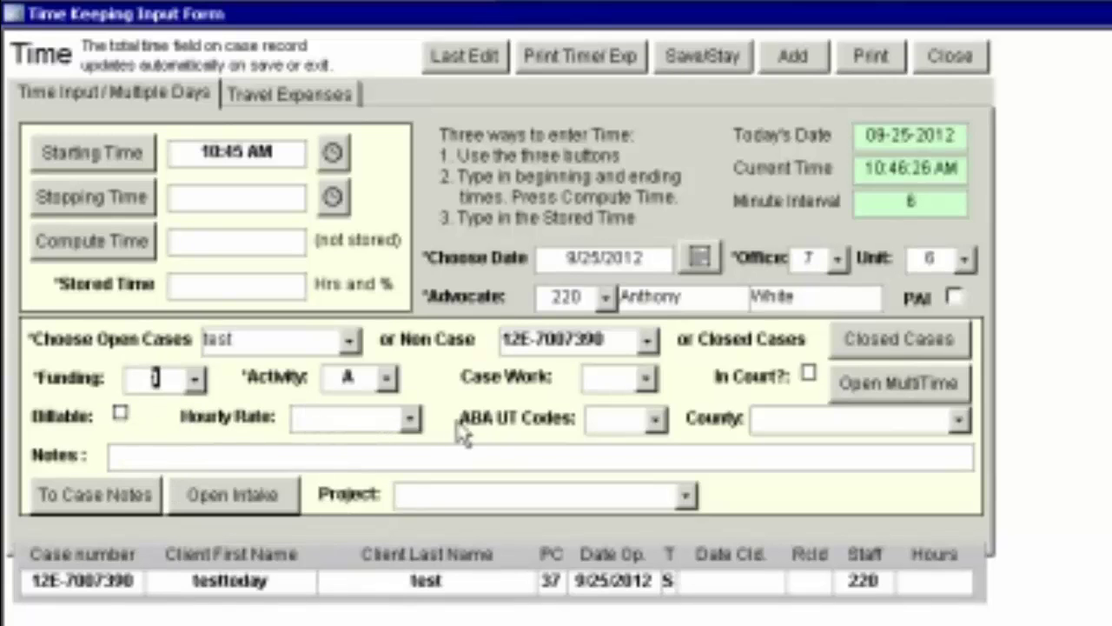
{"action": "left_click", "coordinate": [388, 379]}
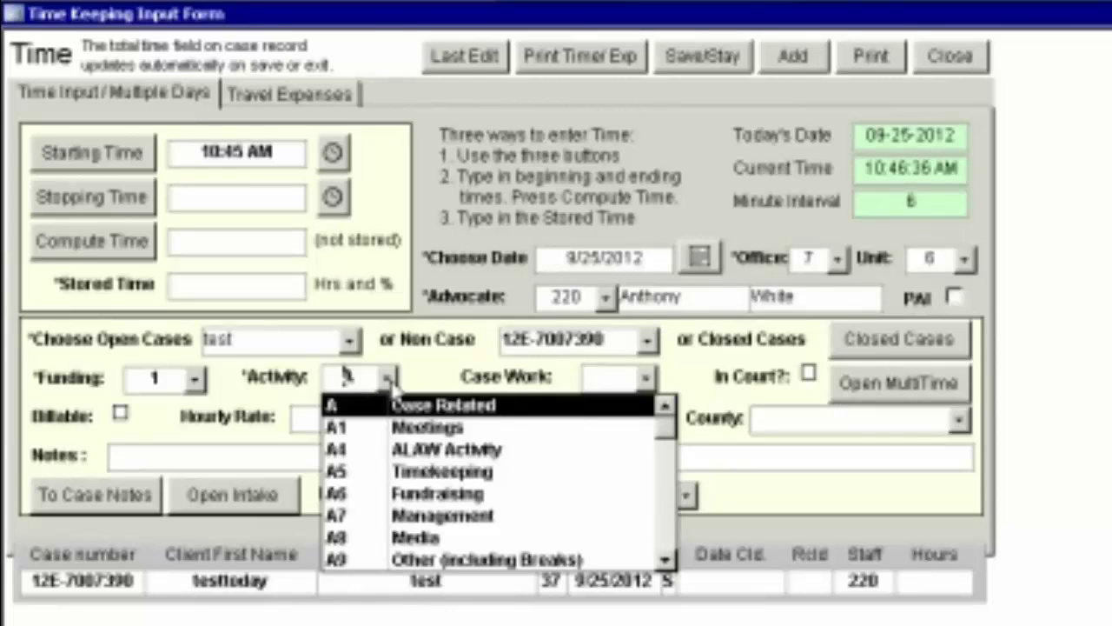
{"action": "left_click", "coordinate": [399, 406]}
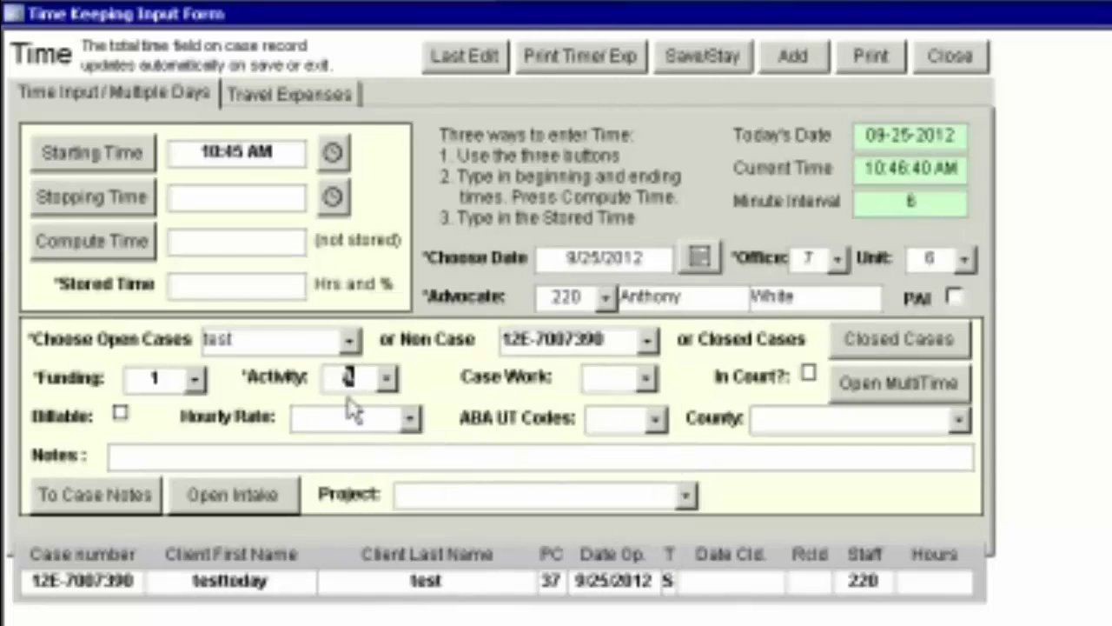
{"action": "left_click", "coordinate": [250, 285]}
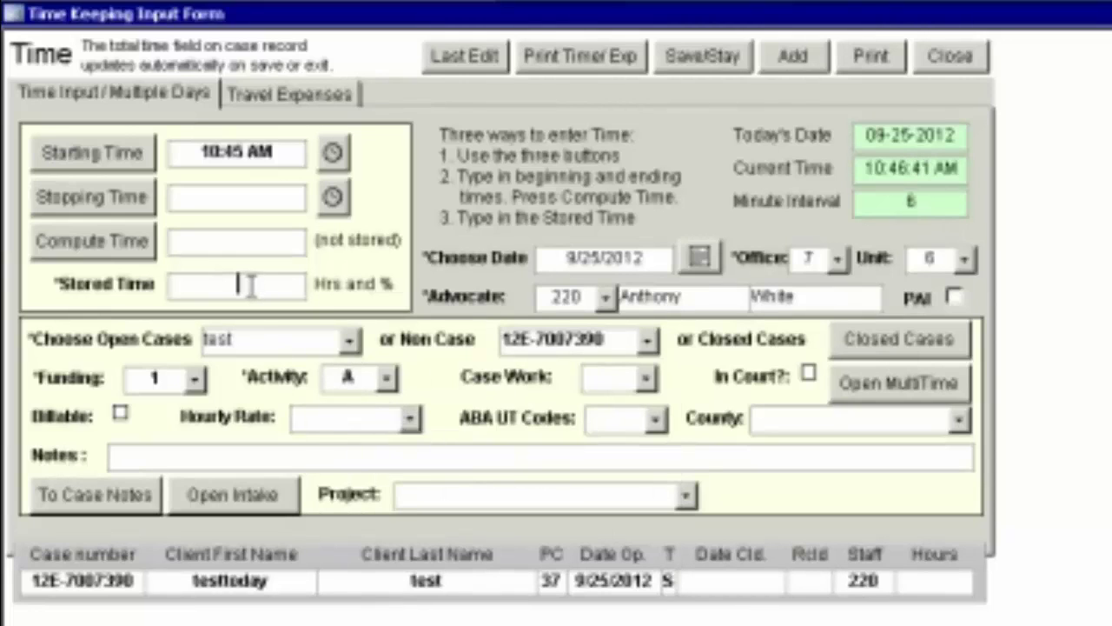
{"action": "type", "text": ".25"}
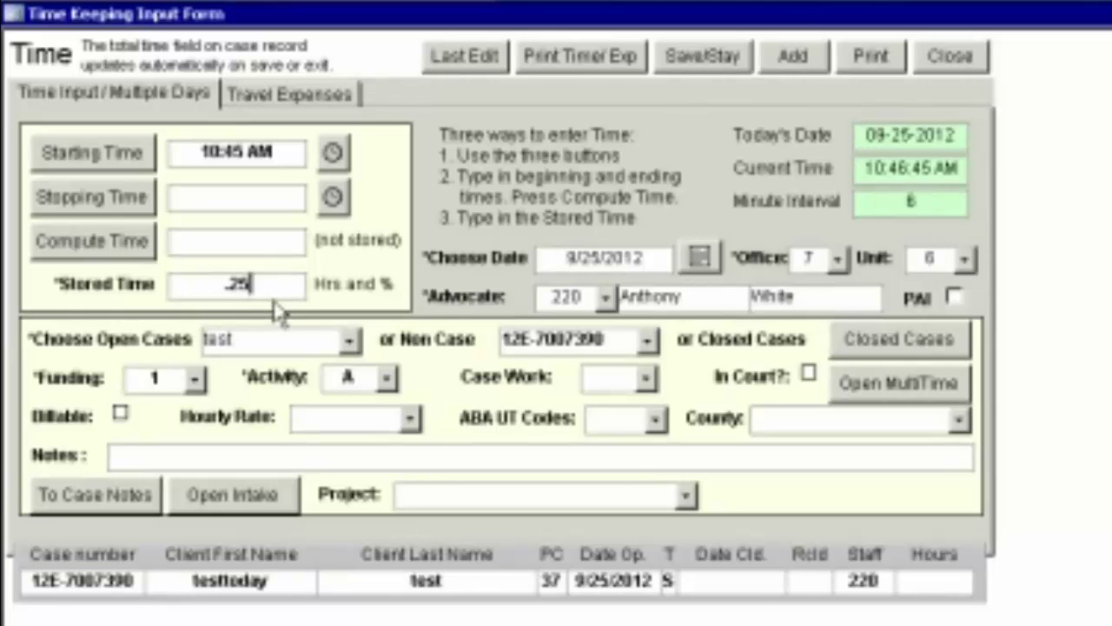
Step: Set the time entry's case work to Phone Call (PHC) and enter the note "phone call w client"
{"action": "left_click", "coordinate": [648, 380]}
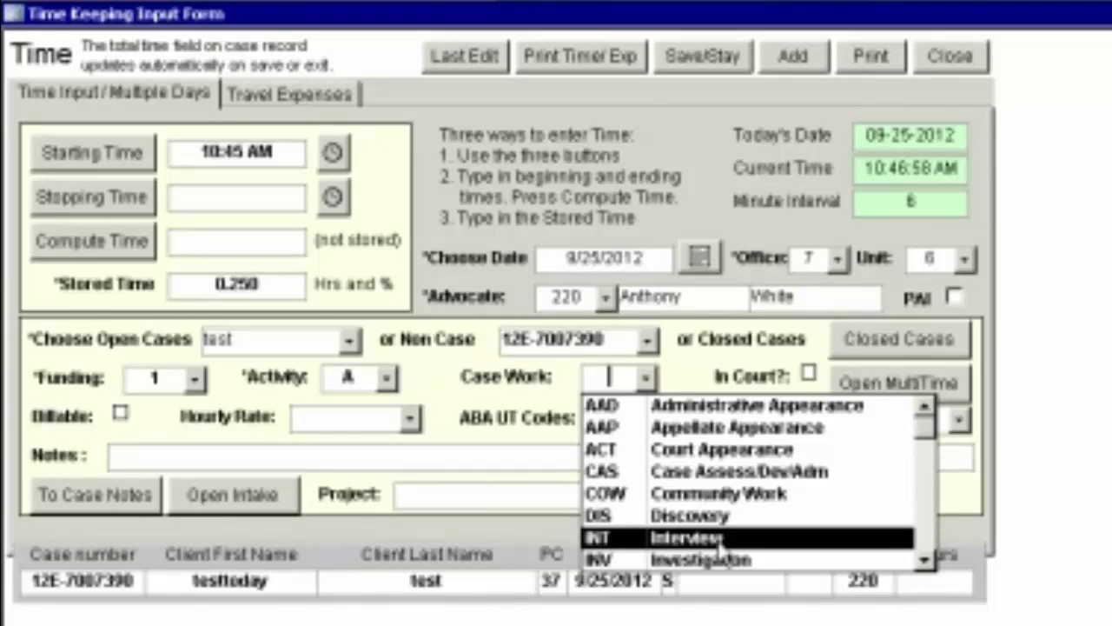
{"action": "left_click", "coordinate": [926, 561]}
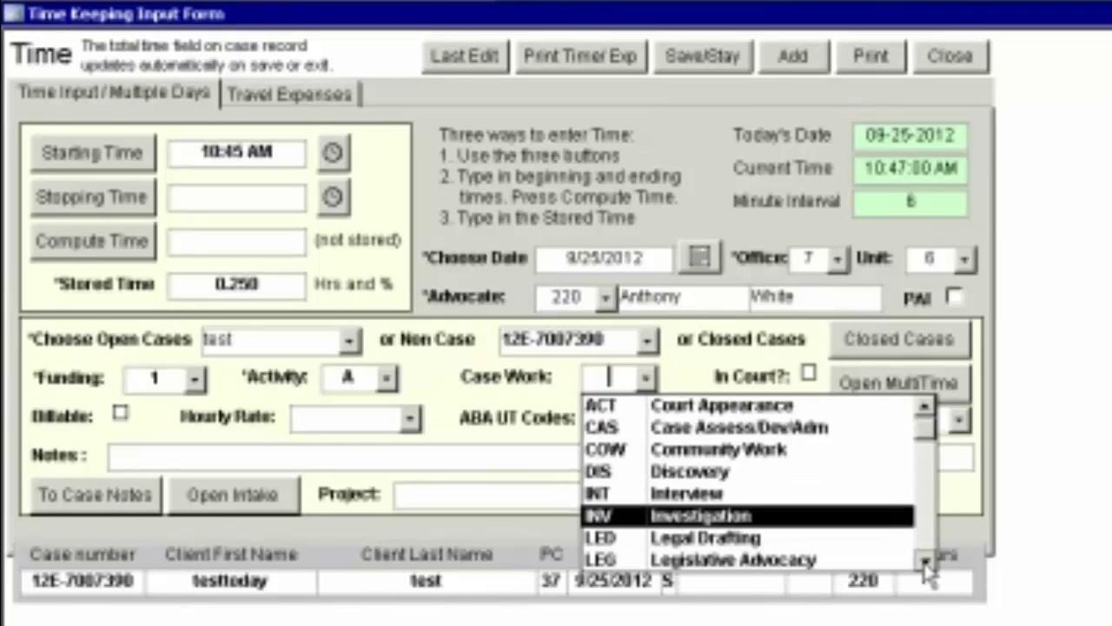
{"action": "left_click", "coordinate": [926, 561]}
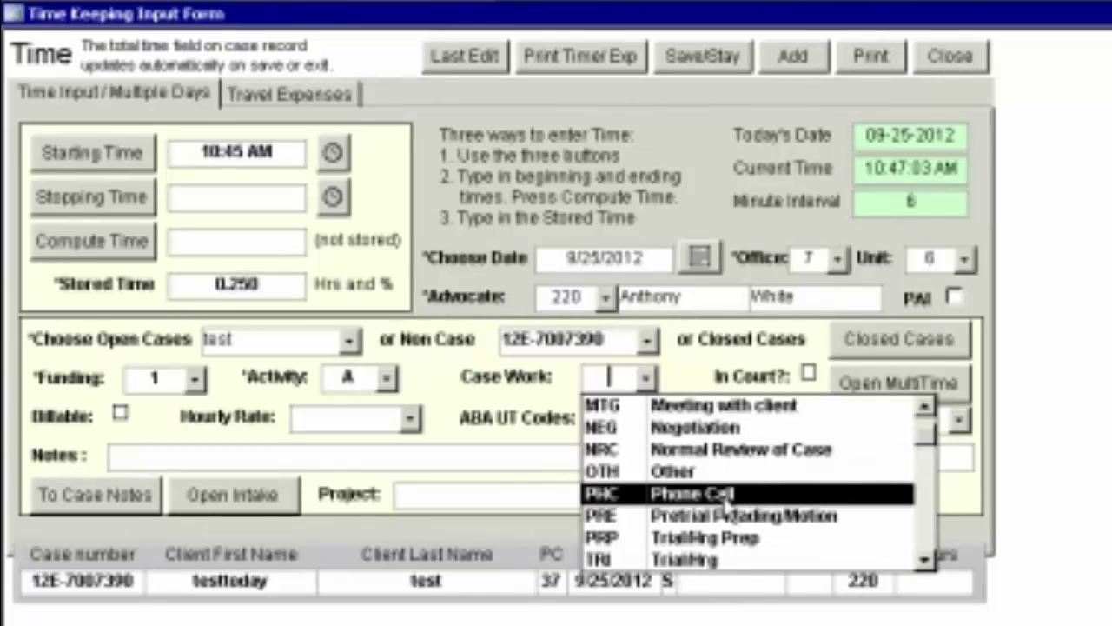
{"action": "left_click", "coordinate": [729, 493]}
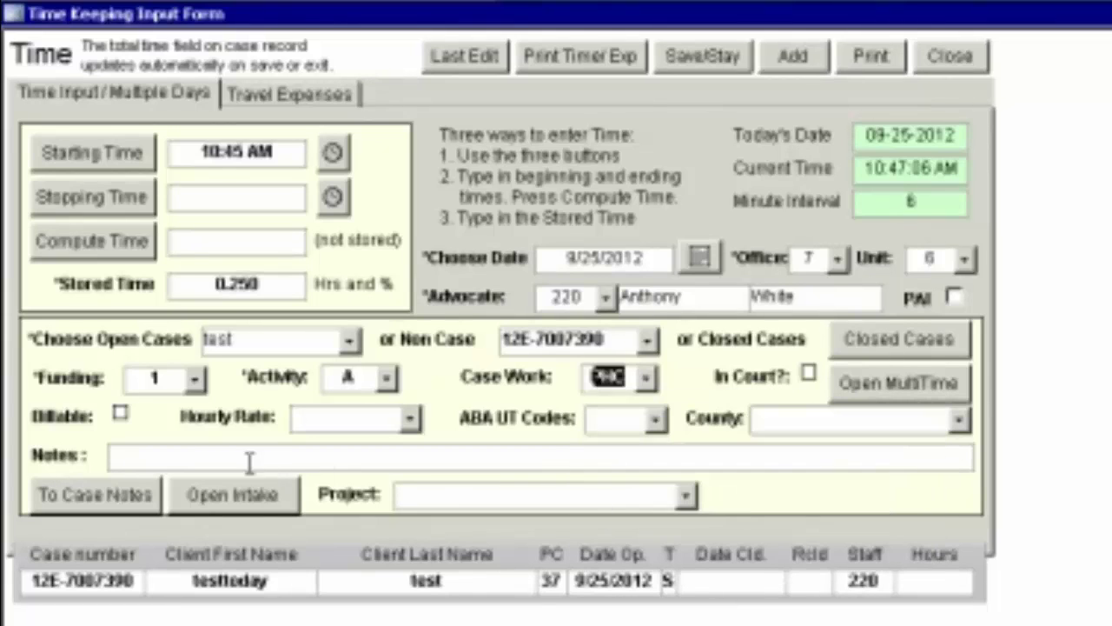
{"action": "left_click", "coordinate": [217, 457]}
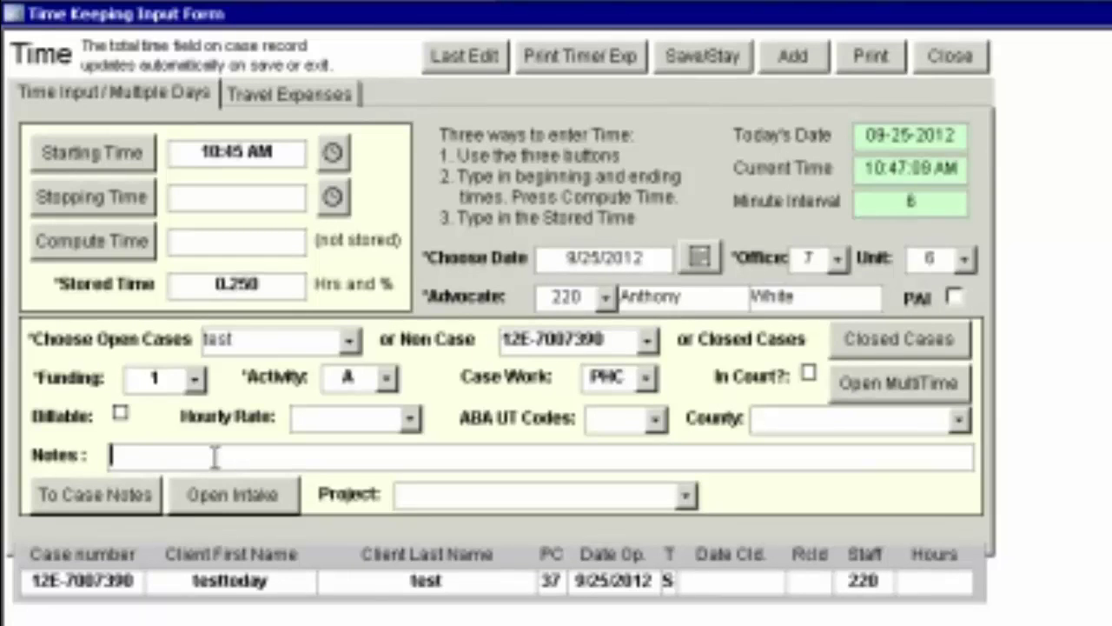
{"action": "type", "text": "phone call"}
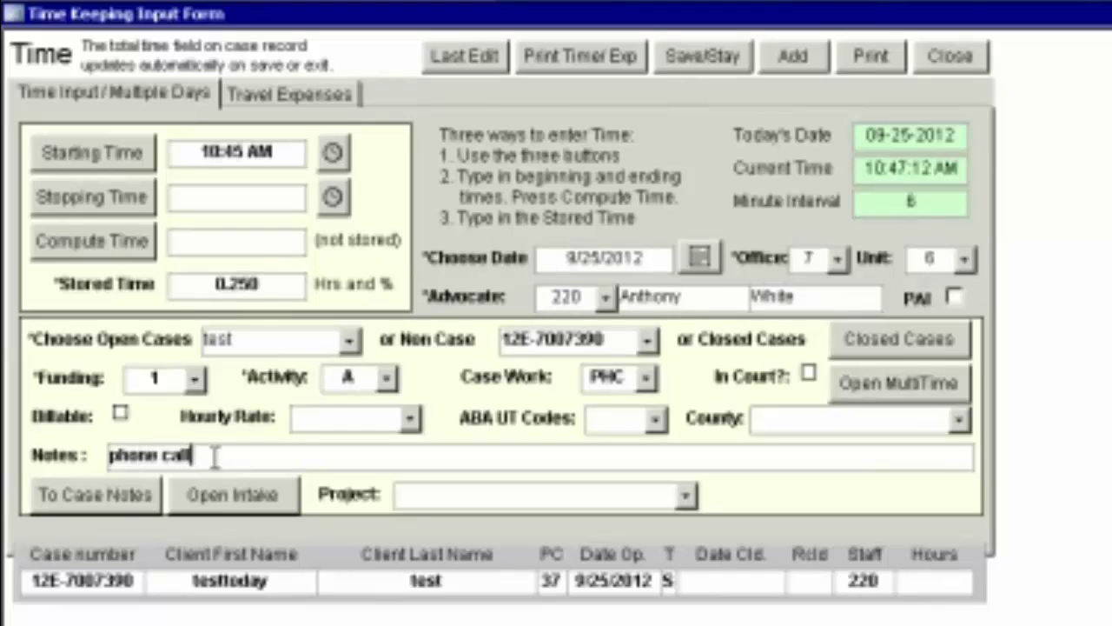
{"action": "type", "text": " w clie"}
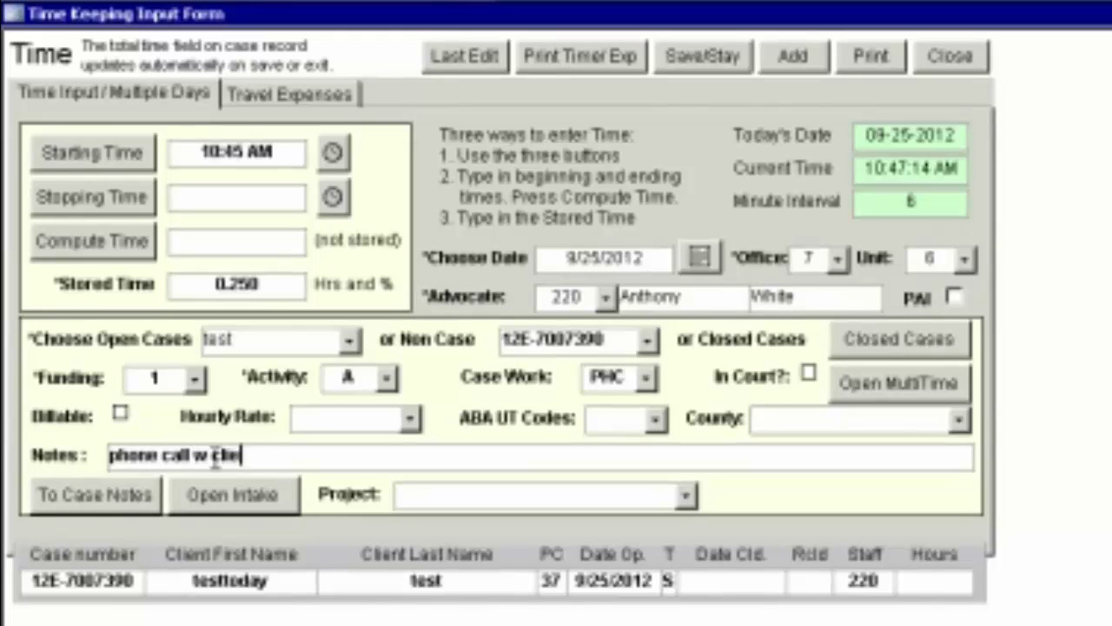
{"action": "type", "text": "nt"}
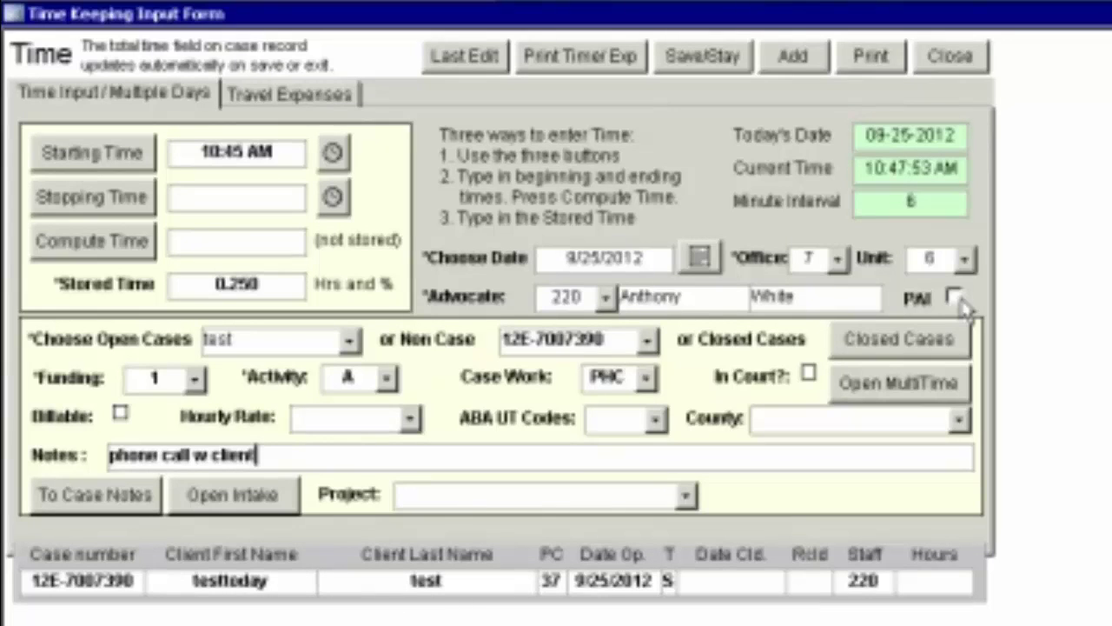
Step: Browse the available projects for the time entry without choosing one, and close the time form to return to the client intake
{"action": "left_click", "coordinate": [688, 497]}
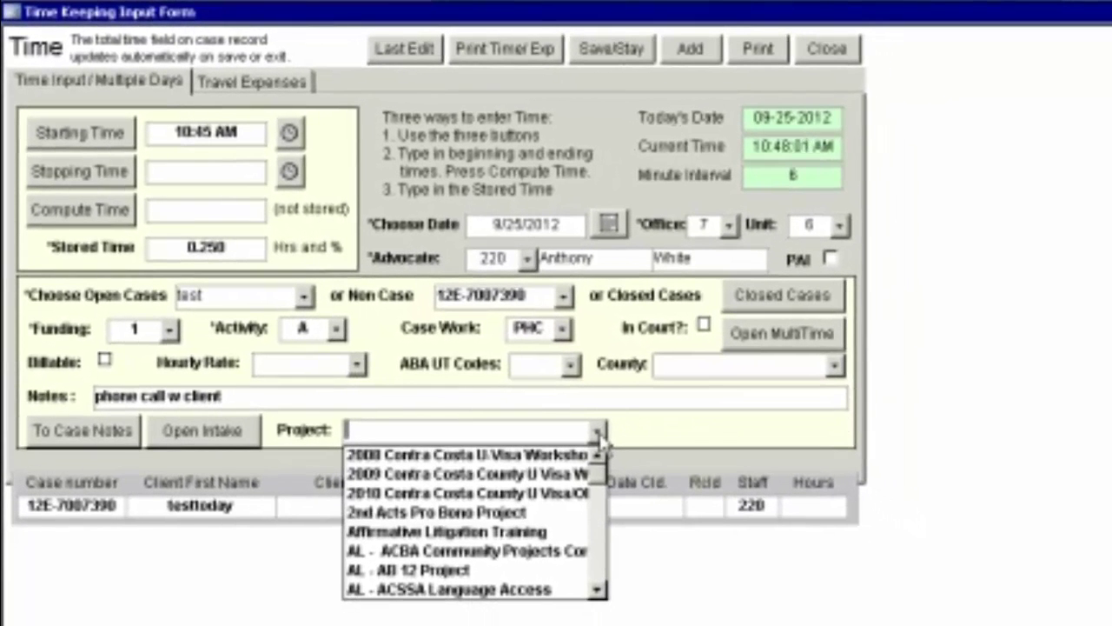
{"action": "left_click", "coordinate": [599, 564]}
{"action": "left_click", "coordinate": [600, 578]}
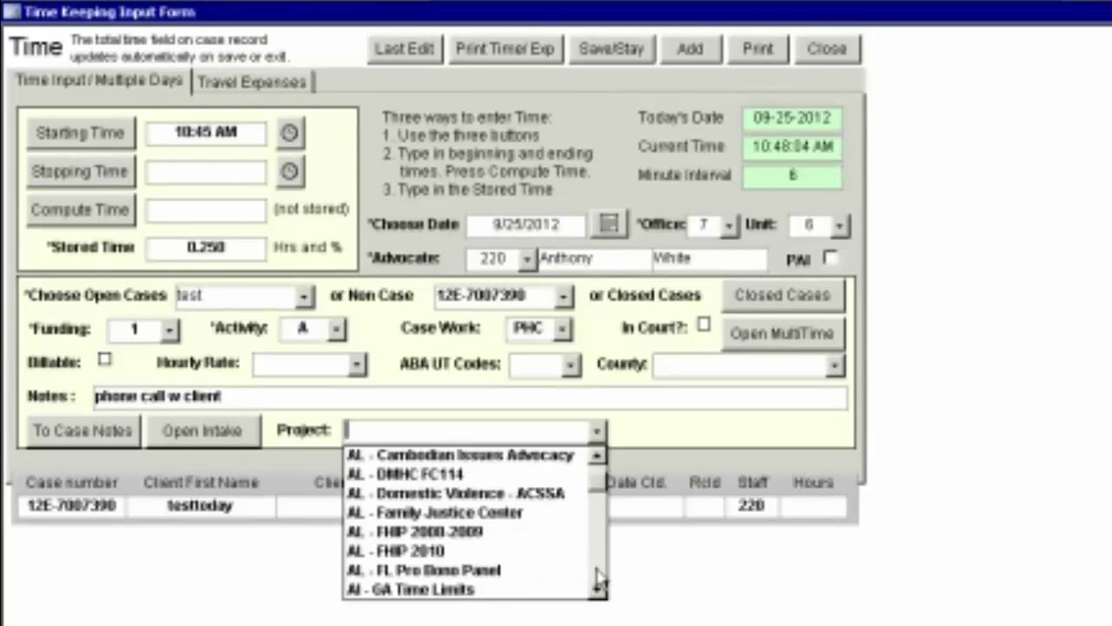
{"action": "left_click", "coordinate": [599, 578]}
{"action": "left_click", "coordinate": [599, 578]}
{"action": "left_click", "coordinate": [598, 578]}
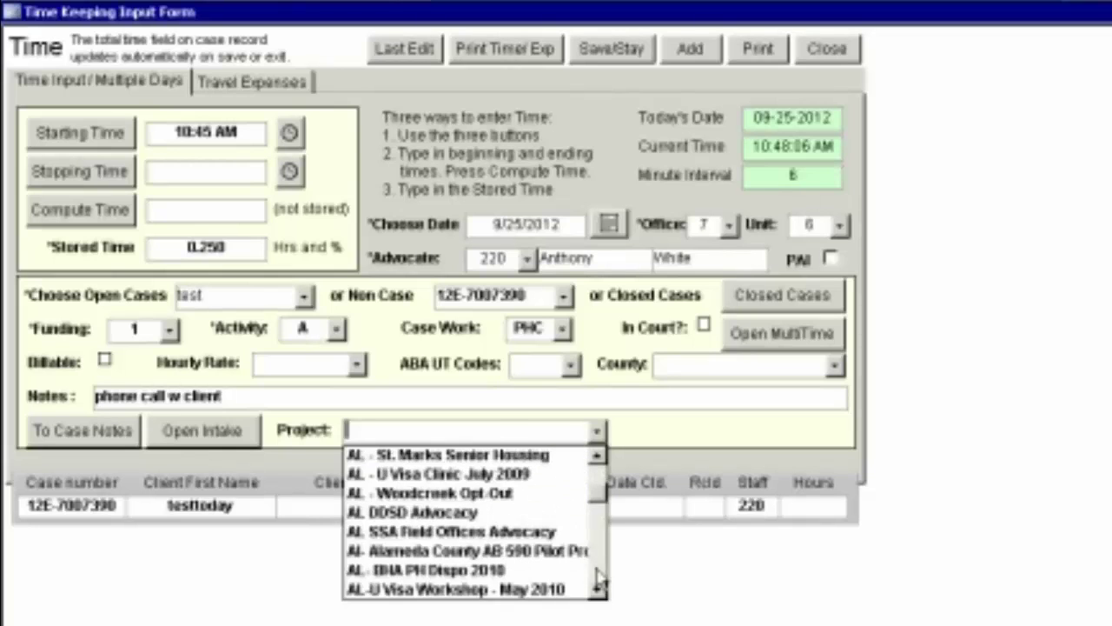
{"action": "left_click", "coordinate": [599, 578]}
{"action": "left_click", "coordinate": [599, 578]}
{"action": "left_click", "coordinate": [598, 577]}
{"action": "left_click", "coordinate": [599, 578]}
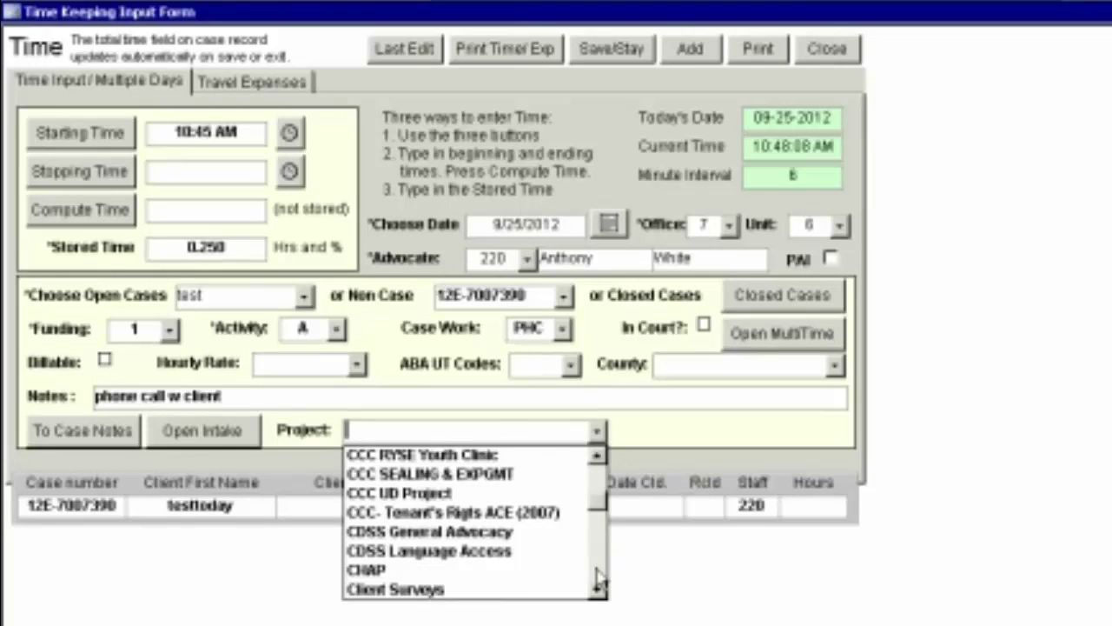
{"action": "left_click", "coordinate": [599, 578]}
{"action": "left_click", "coordinate": [599, 578]}
{"action": "left_click", "coordinate": [599, 577]}
{"action": "left_click", "coordinate": [598, 578]}
{"action": "left_click", "coordinate": [599, 578]}
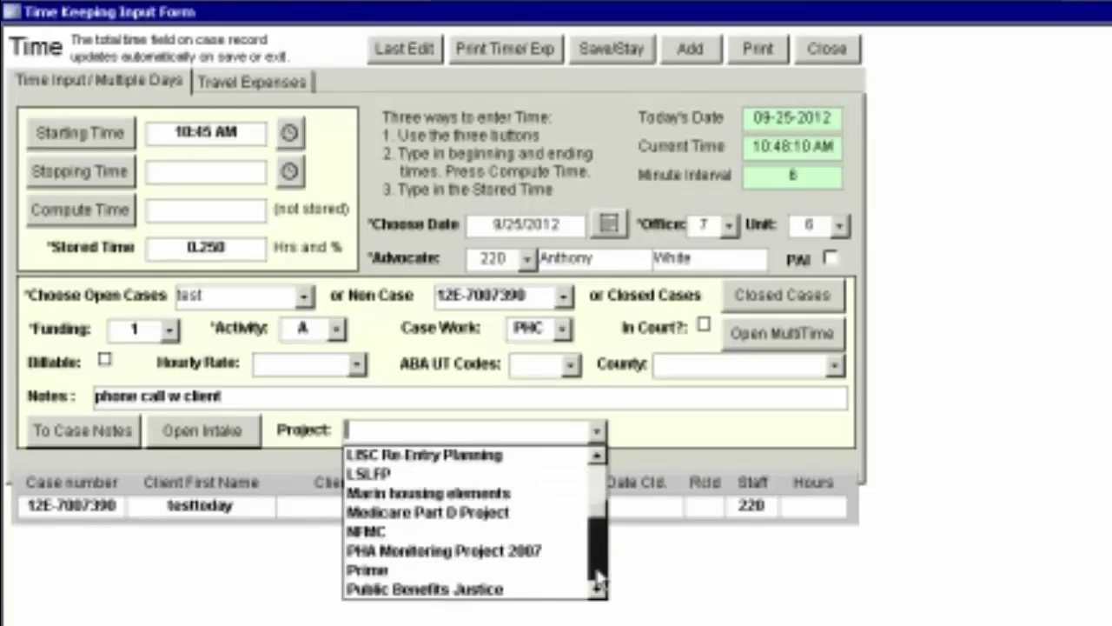
{"action": "left_click", "coordinate": [599, 578]}
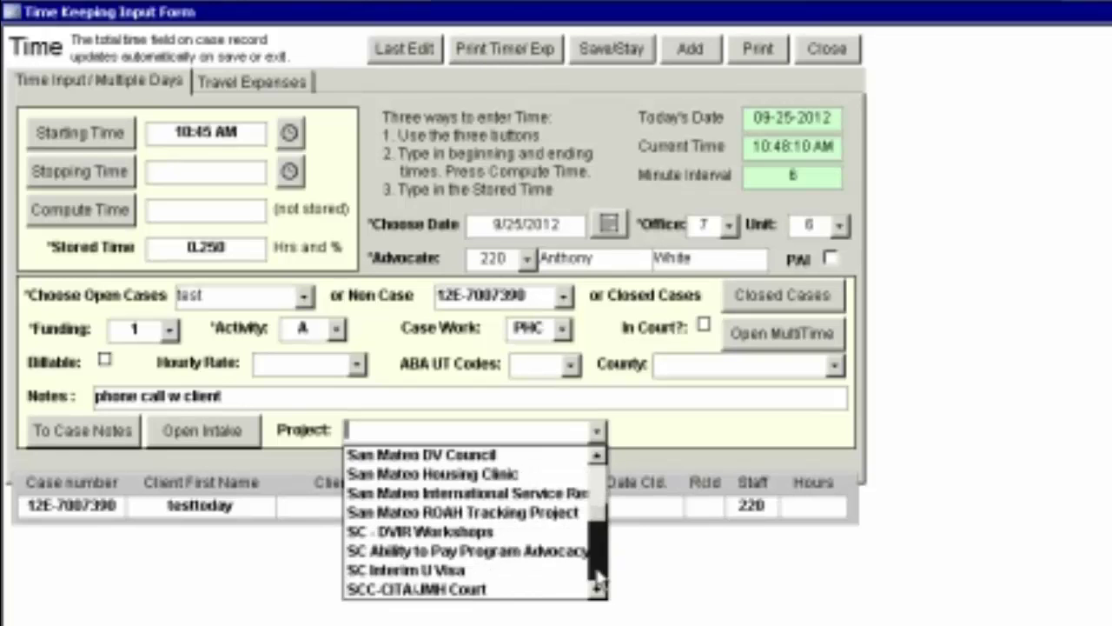
{"action": "left_click", "coordinate": [657, 438]}
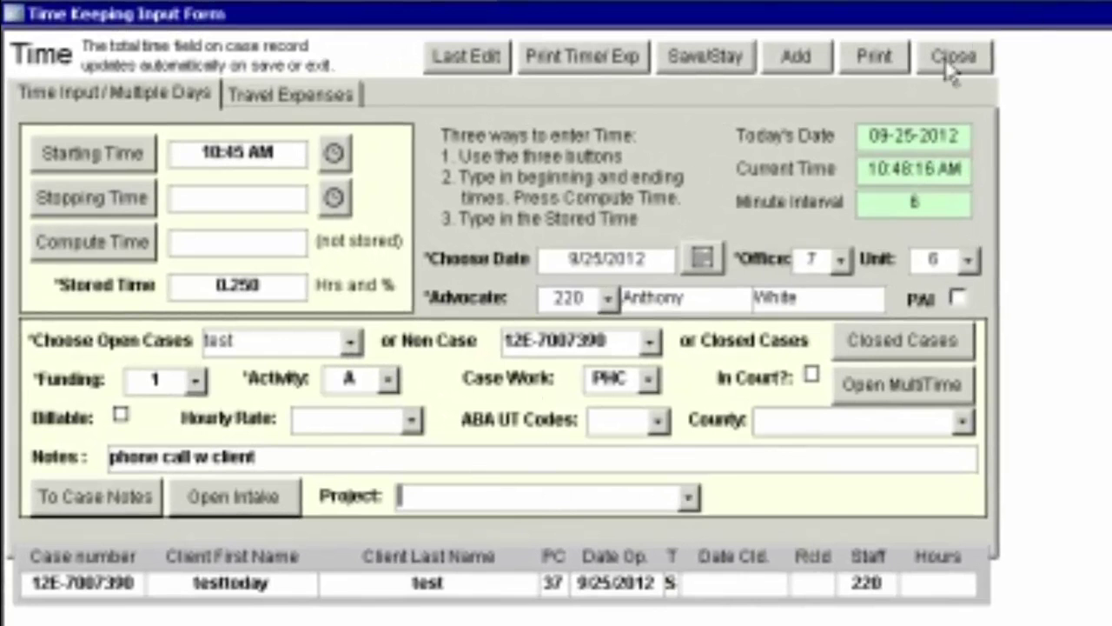
{"action": "left_click", "coordinate": [947, 62]}
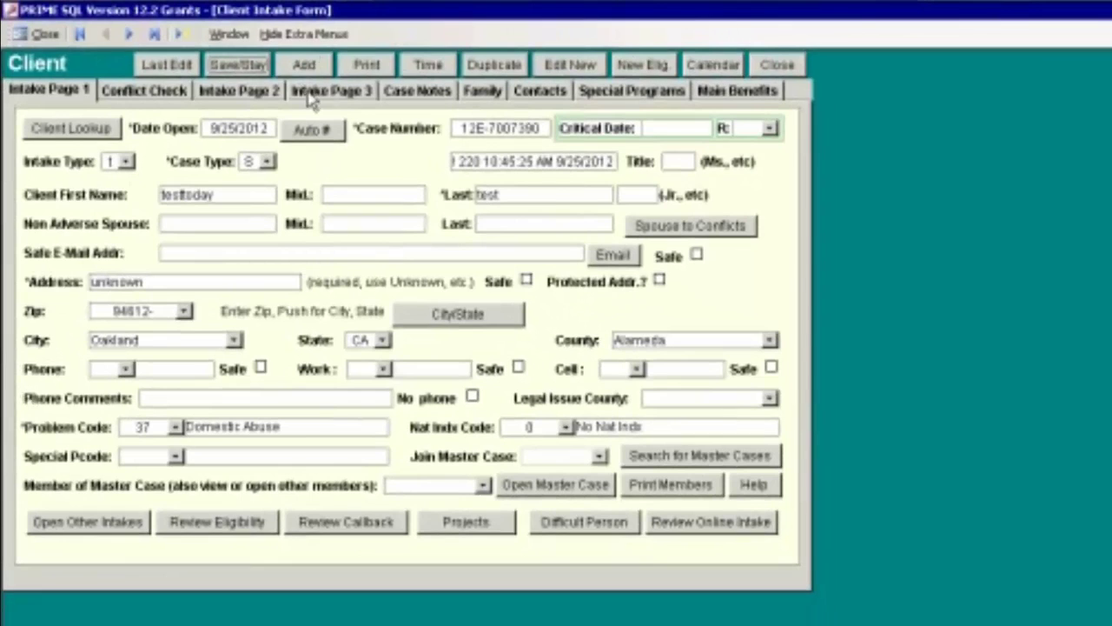
Step: Review the case's related time records, fill its Hours field with the summed time, and close the client intake
{"action": "left_click", "coordinate": [313, 96]}
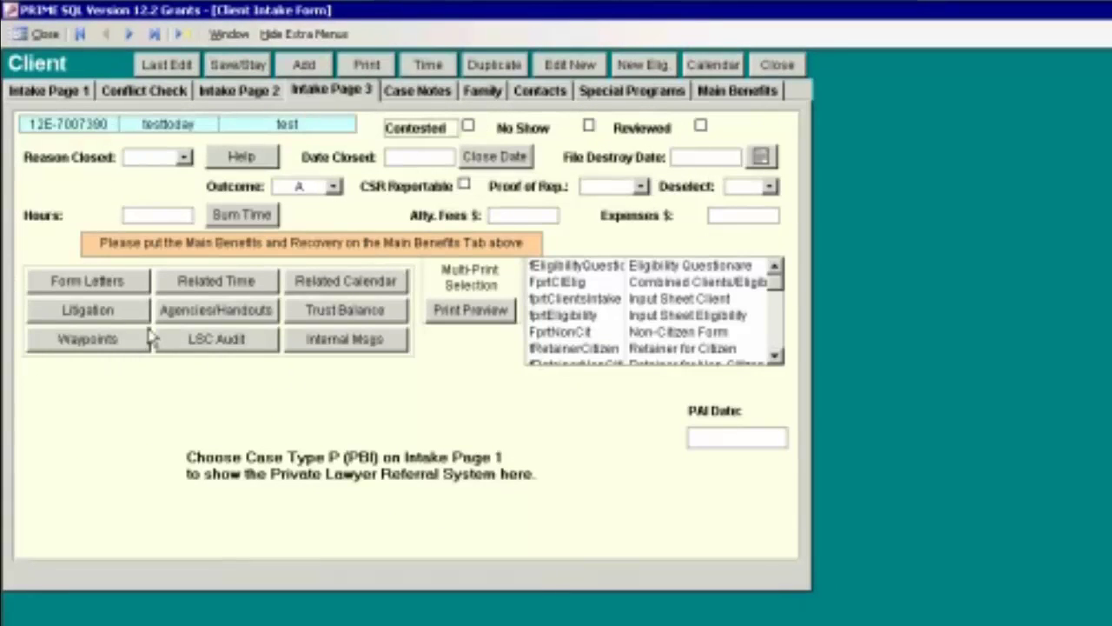
{"action": "left_click", "coordinate": [201, 282]}
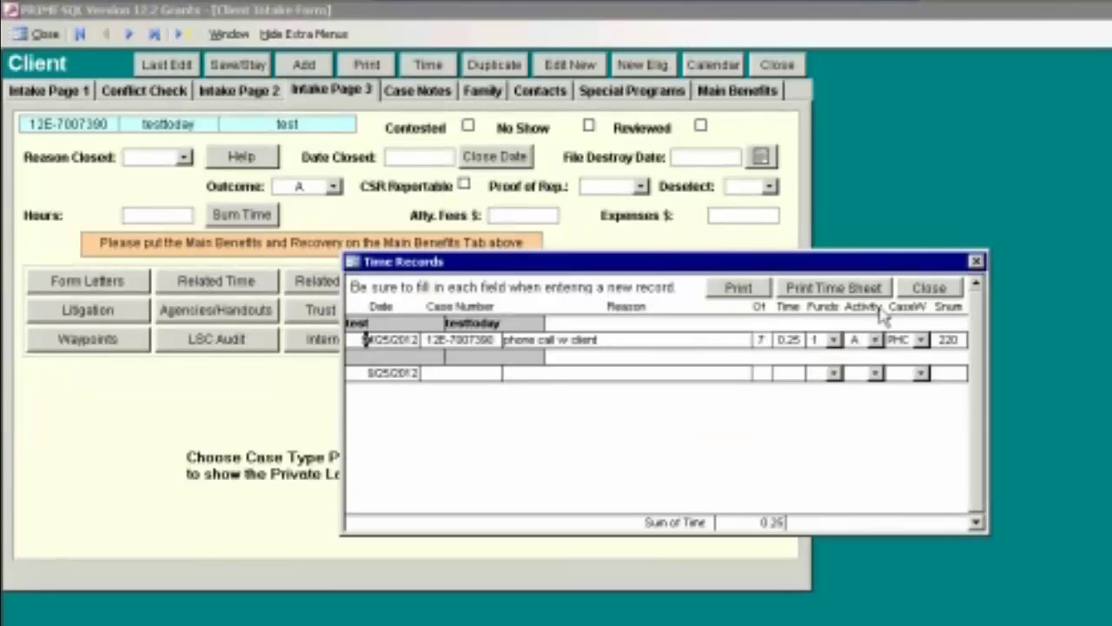
{"action": "left_click", "coordinate": [928, 287]}
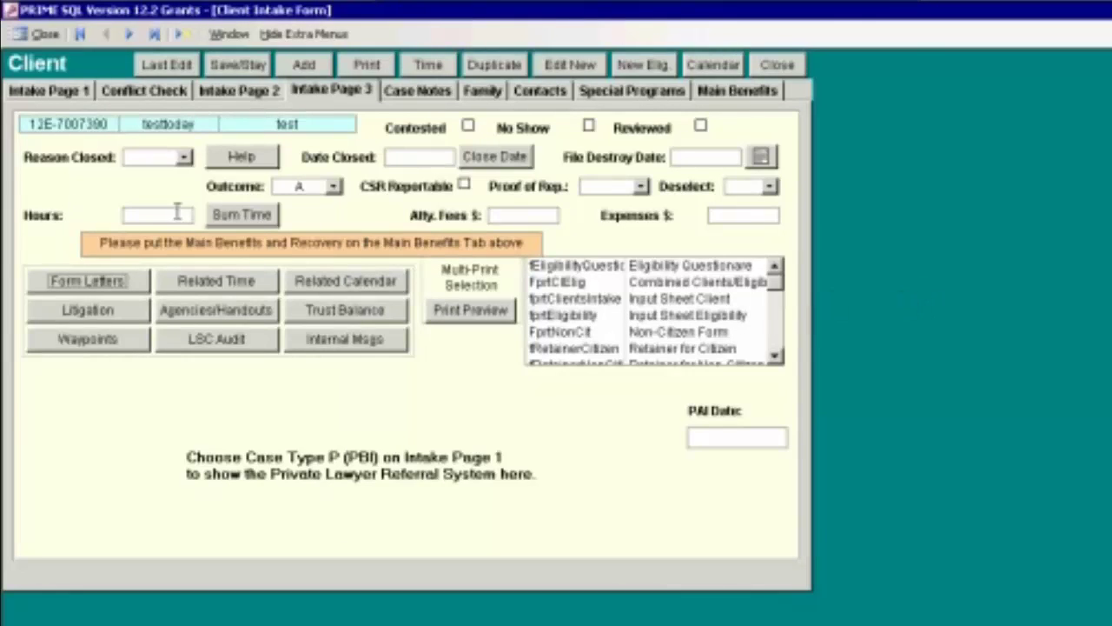
{"action": "left_click", "coordinate": [241, 217]}
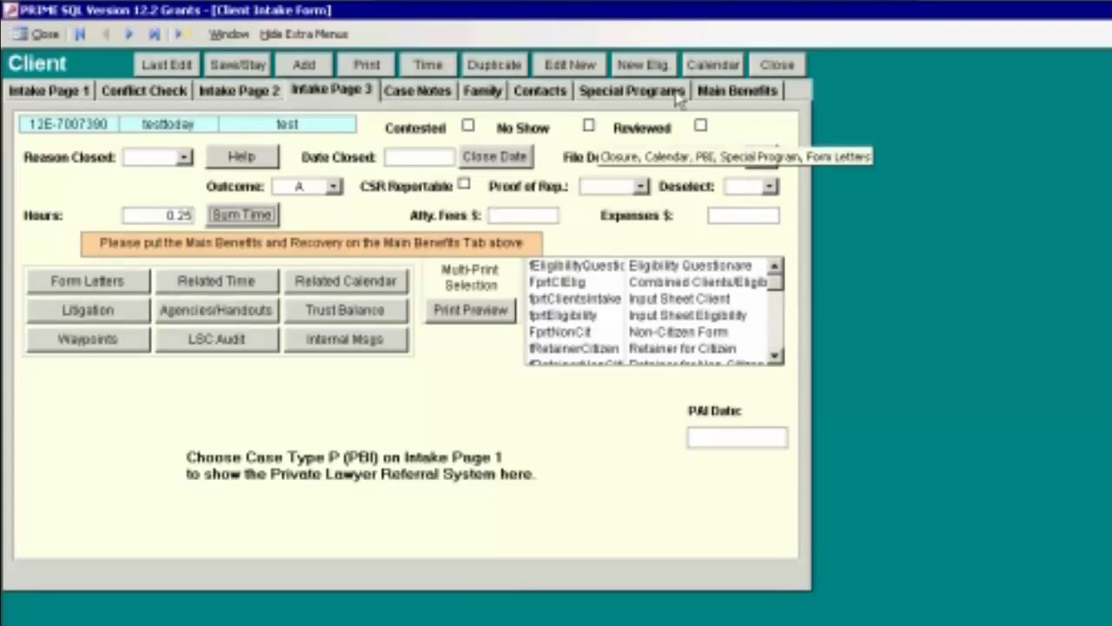
{"action": "left_click", "coordinate": [774, 70]}
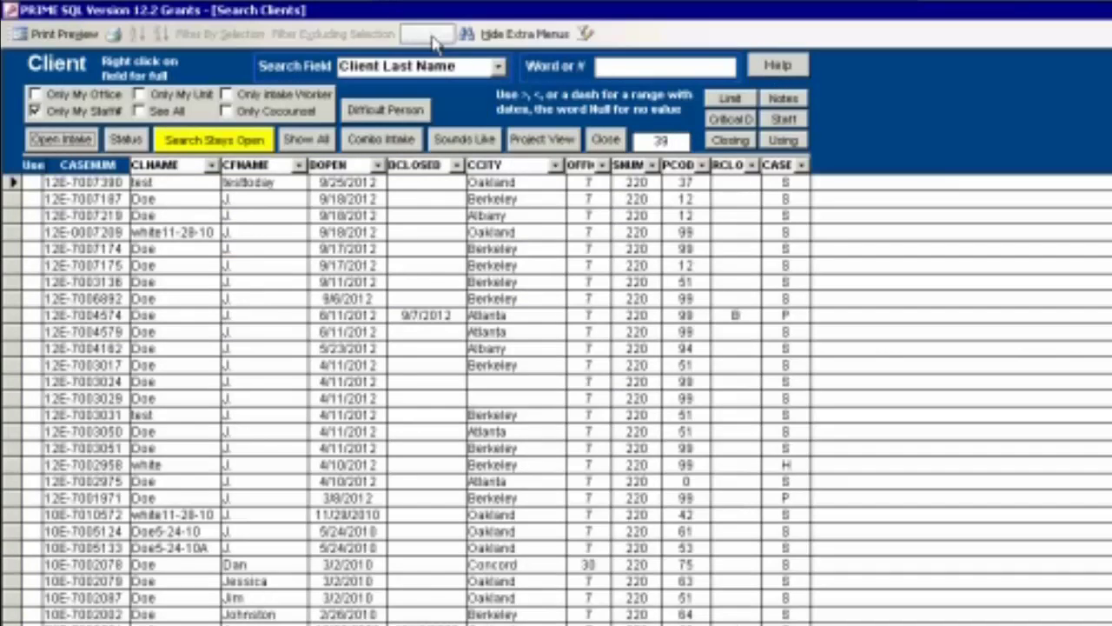
Step: Return to the main menu and add a Time Batch record with its additional fields shown
{"action": "left_click", "coordinate": [426, 34]}
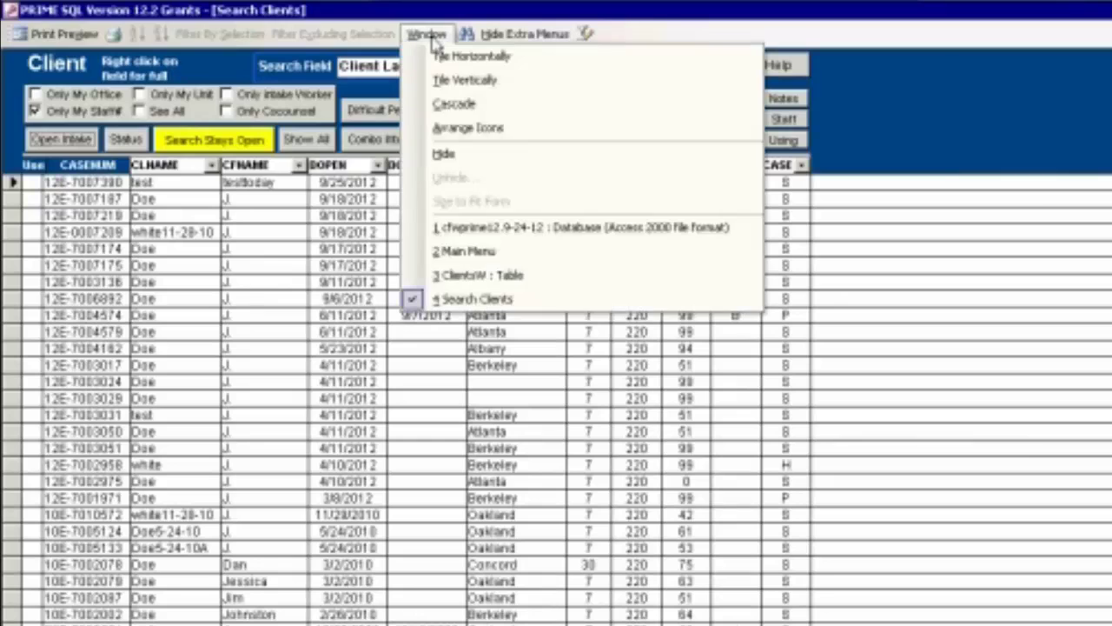
{"action": "left_click", "coordinate": [467, 254]}
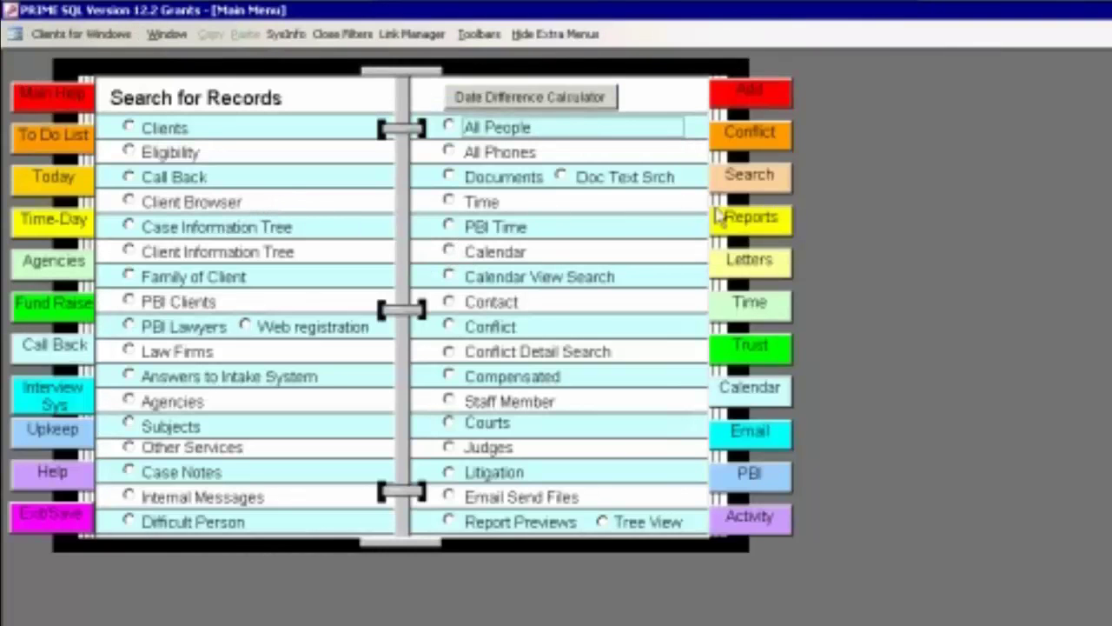
{"action": "left_click", "coordinate": [747, 96]}
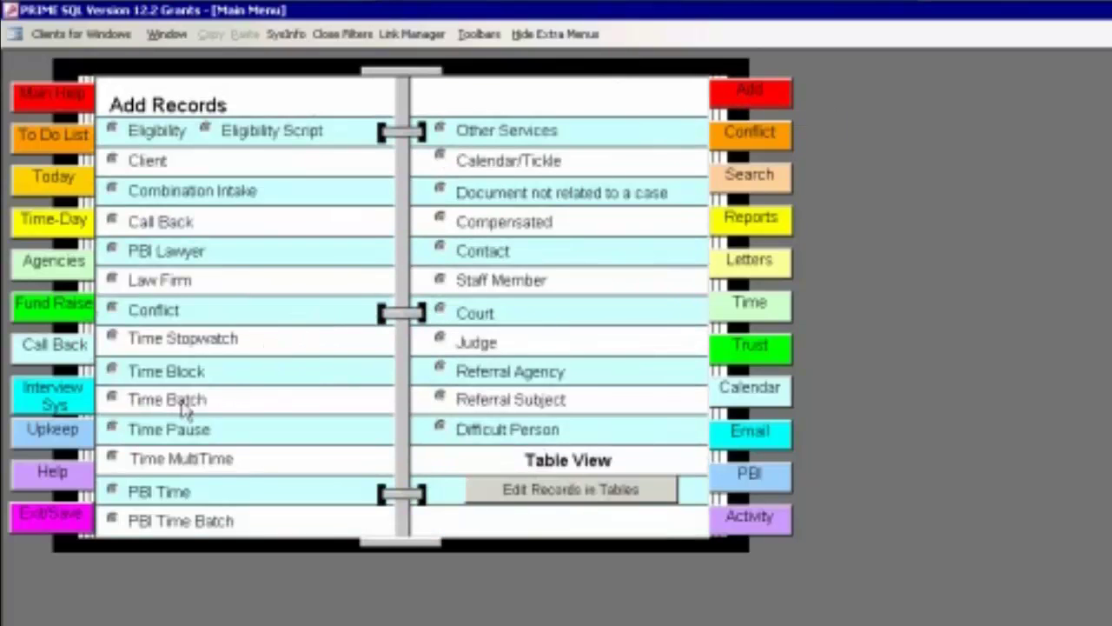
{"action": "left_click", "coordinate": [149, 401]}
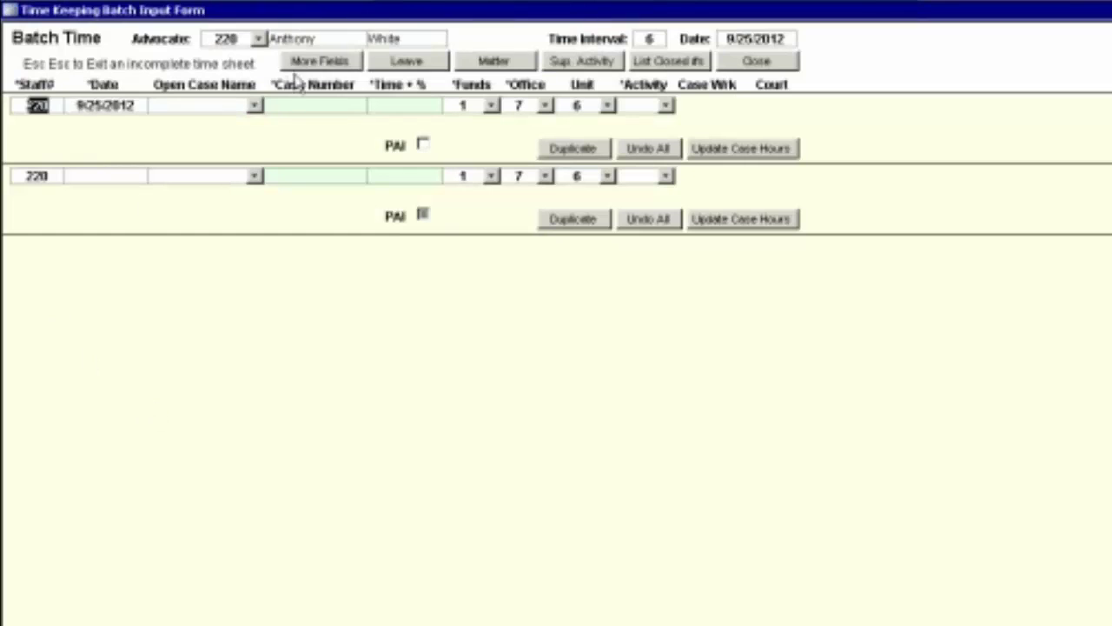
{"action": "left_click", "coordinate": [316, 62]}
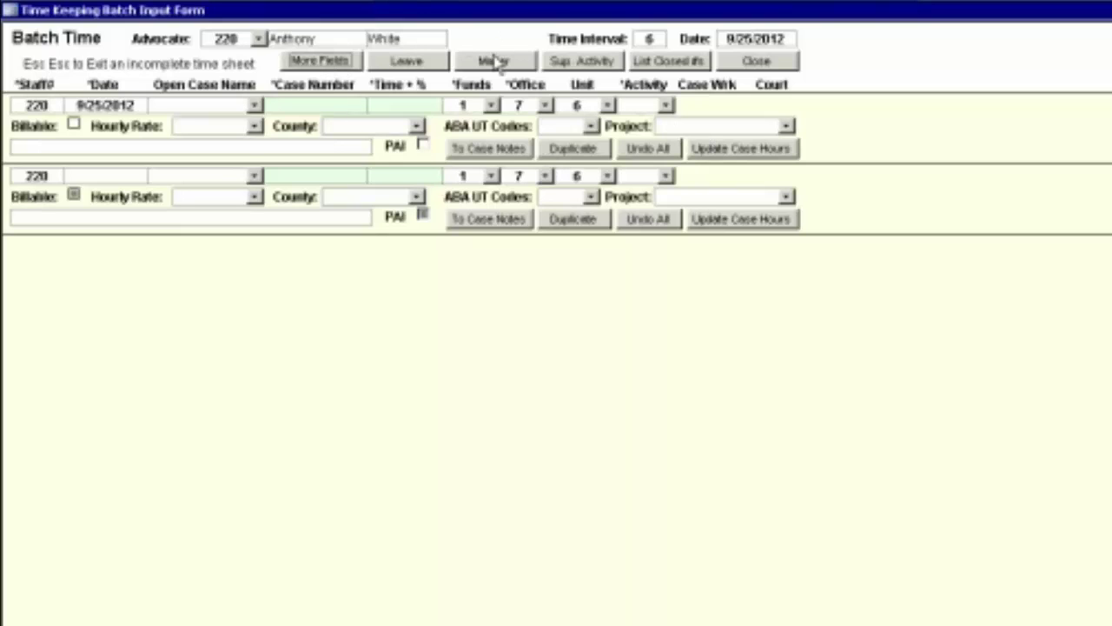
Step: Make the first batch time row a Matter entry of 0.5 hours with the Pro Se Clinic (MC) activity
{"action": "left_click", "coordinate": [494, 63]}
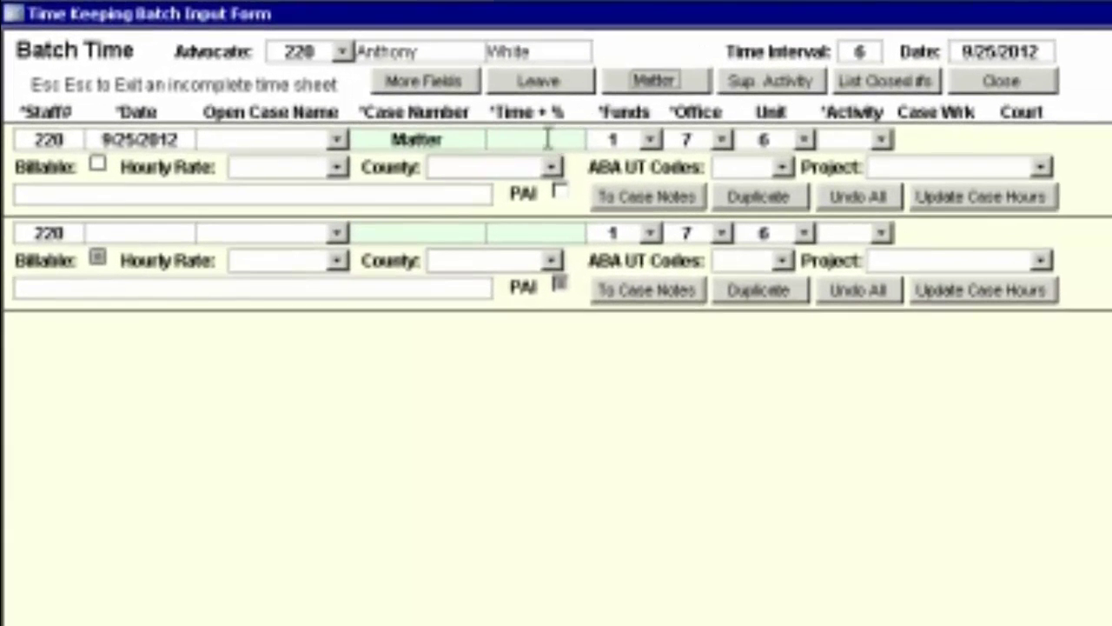
{"action": "type", "text": ".5"}
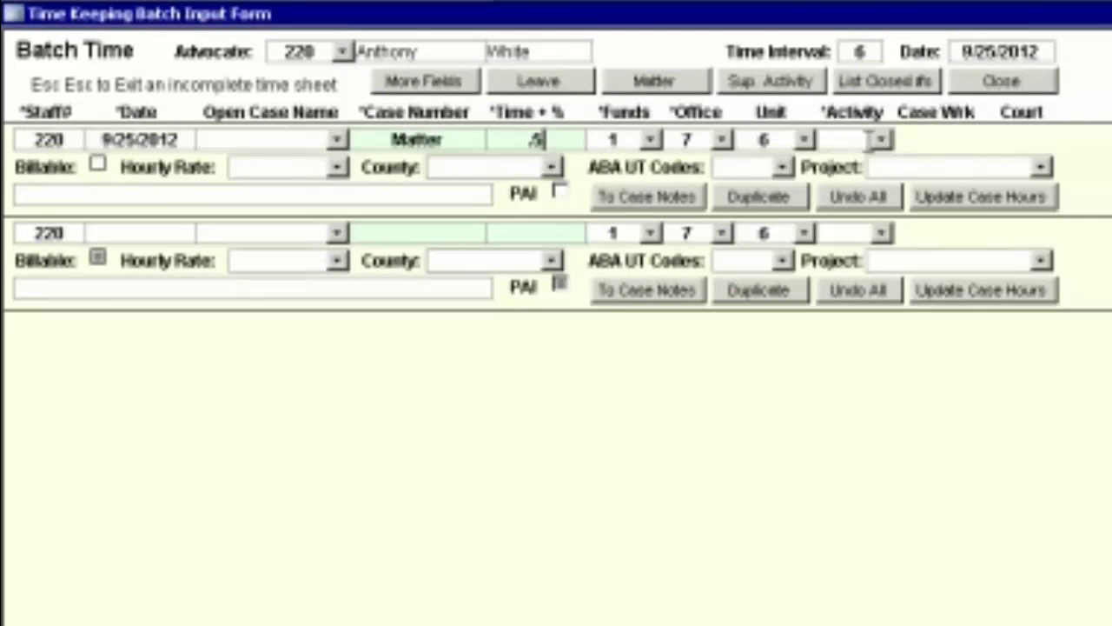
{"action": "left_click", "coordinate": [882, 141]}
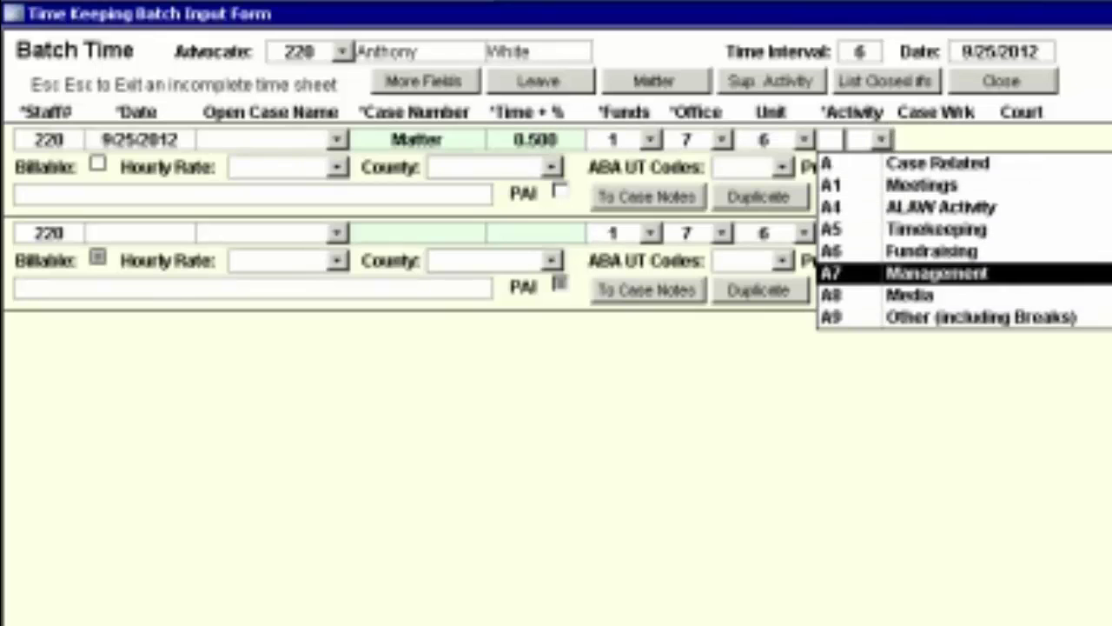
{"action": "scroll", "coordinate": [938, 273], "scroll_direction": "down", "scroll_amount": 3}
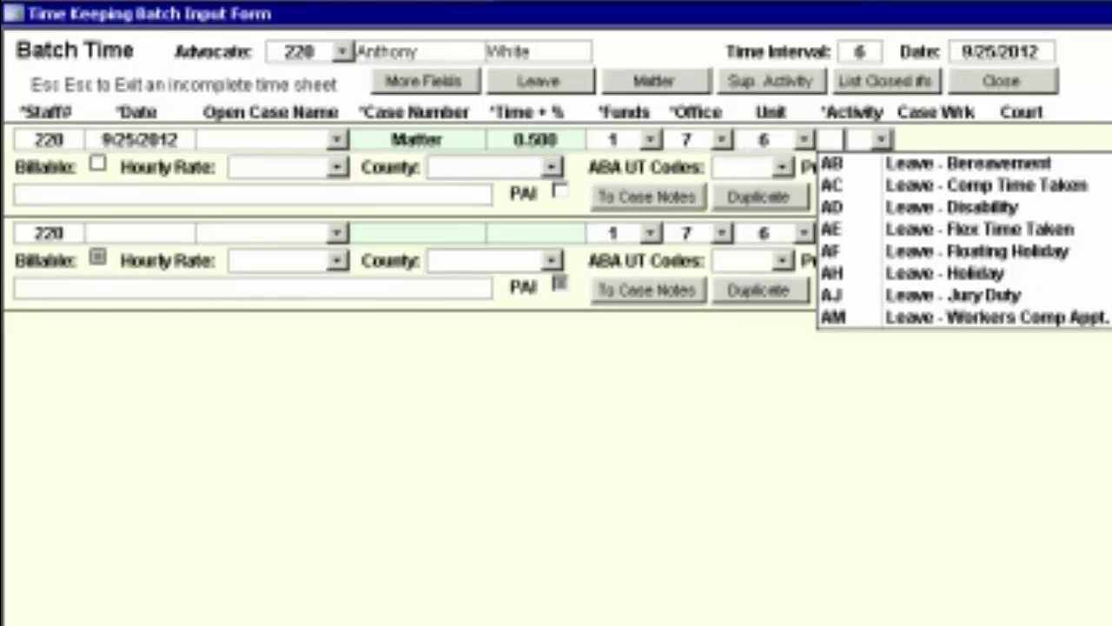
{"action": "scroll", "coordinate": [964, 240], "scroll_direction": "down", "scroll_amount": 3}
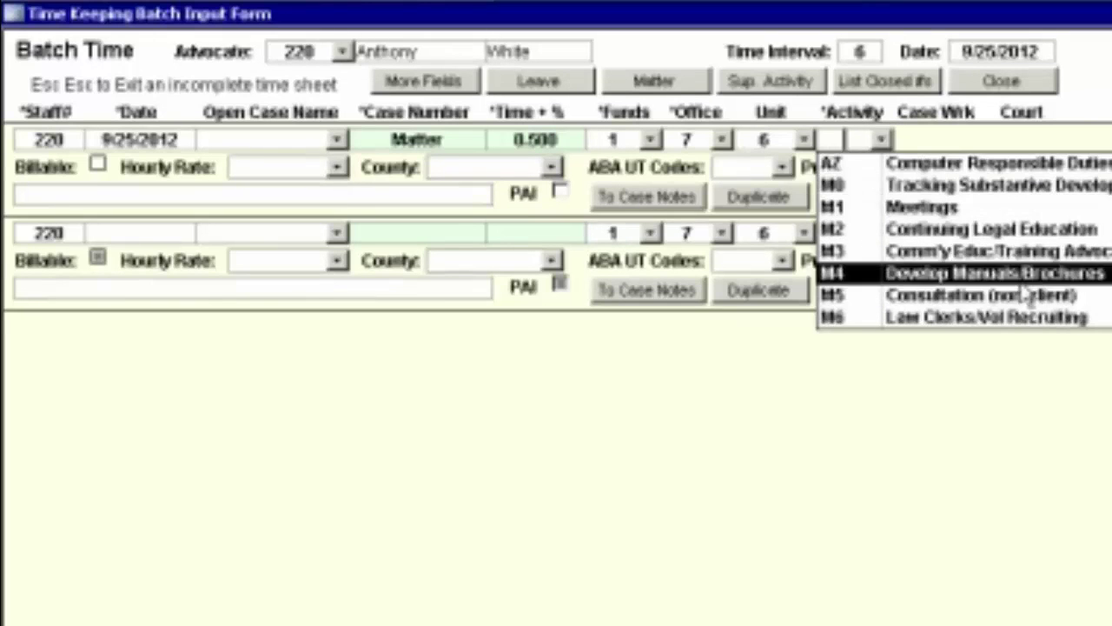
{"action": "scroll", "coordinate": [965, 240], "scroll_direction": "down", "scroll_amount": 3}
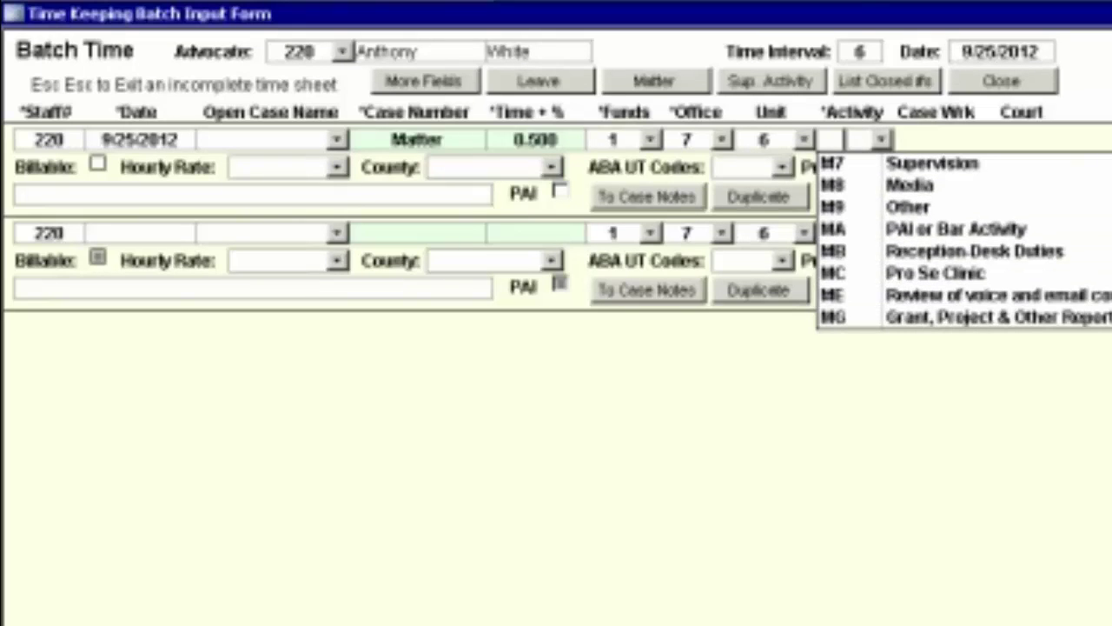
{"action": "left_click", "coordinate": [994, 275]}
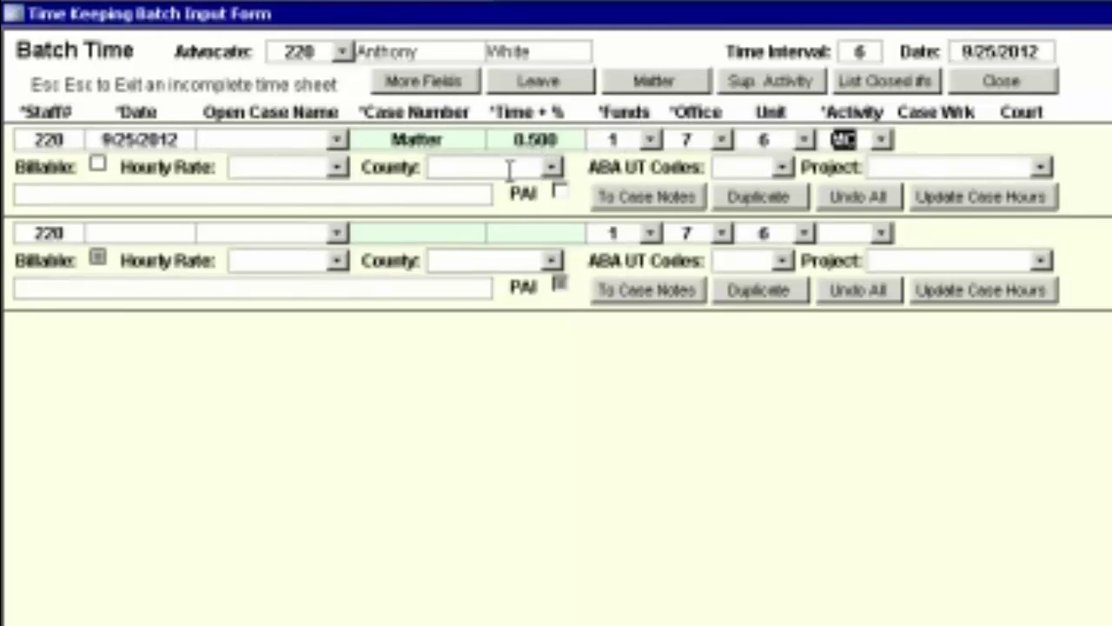
Step: Add the note "ran clinic" and Alameda county to the matter time row, save it and close the batch form
{"action": "left_click", "coordinate": [220, 195]}
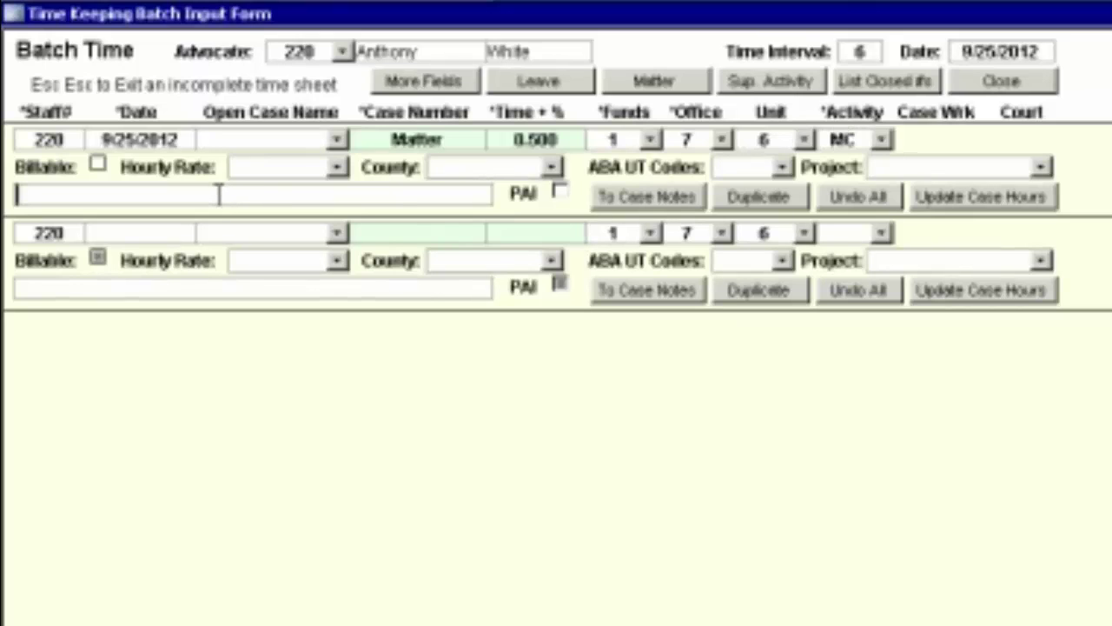
{"action": "type", "text": "ran clinic:"}
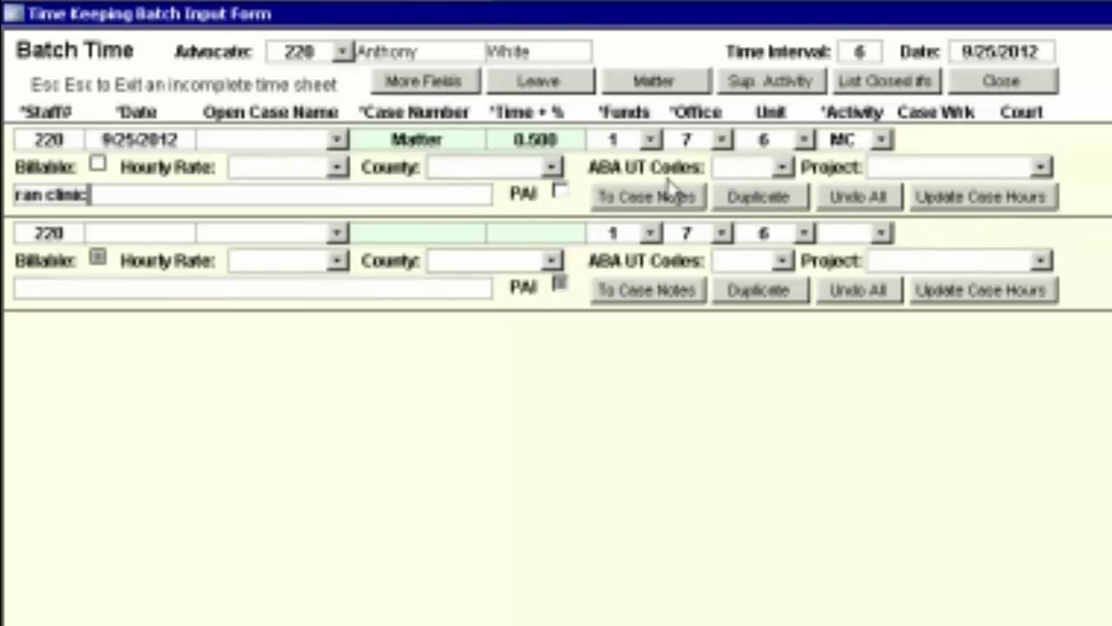
{"action": "left_click", "coordinate": [553, 169]}
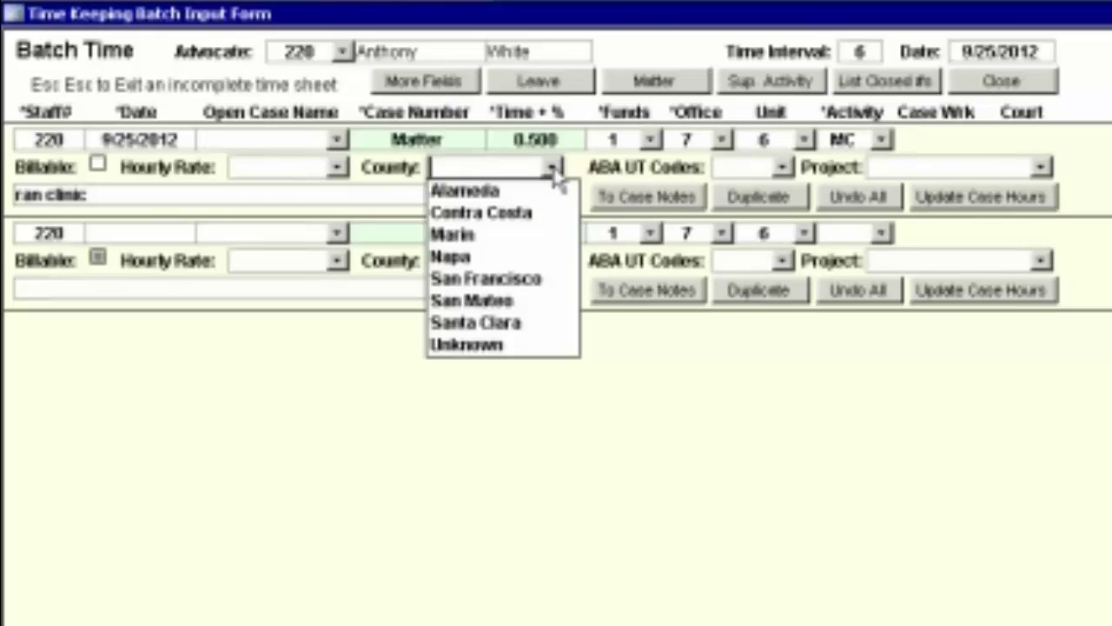
{"action": "left_click", "coordinate": [504, 197]}
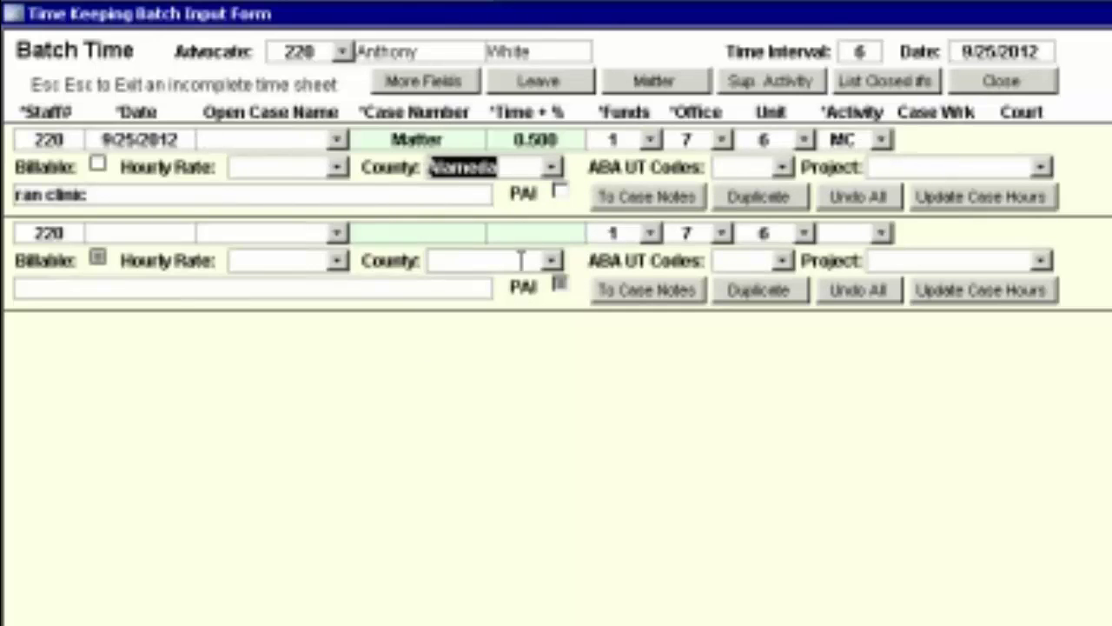
{"action": "left_click", "coordinate": [438, 231]}
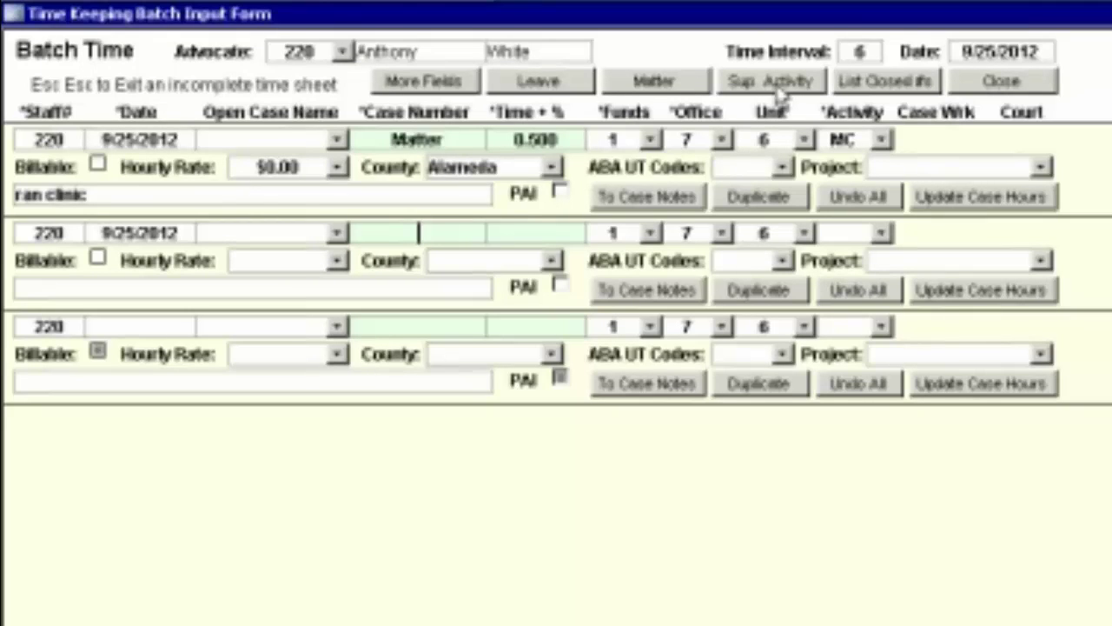
{"action": "left_click", "coordinate": [996, 89]}
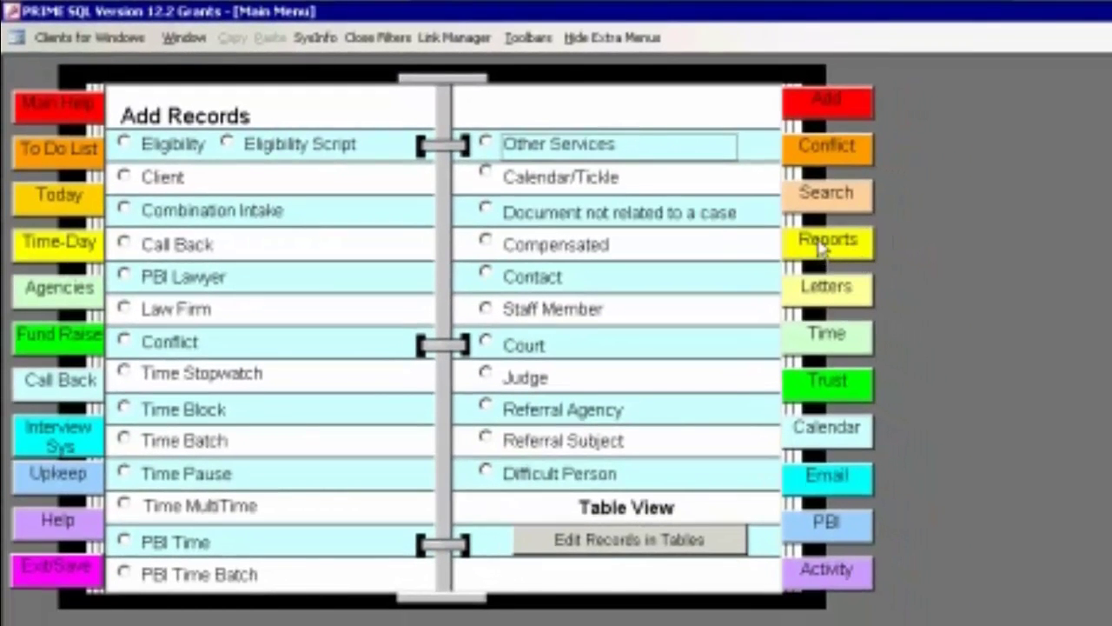
Step: Preview a single-page time sheet report from 9/1/12 to 9/14/12 for the current advocate's staff number
{"action": "left_click", "coordinate": [821, 248]}
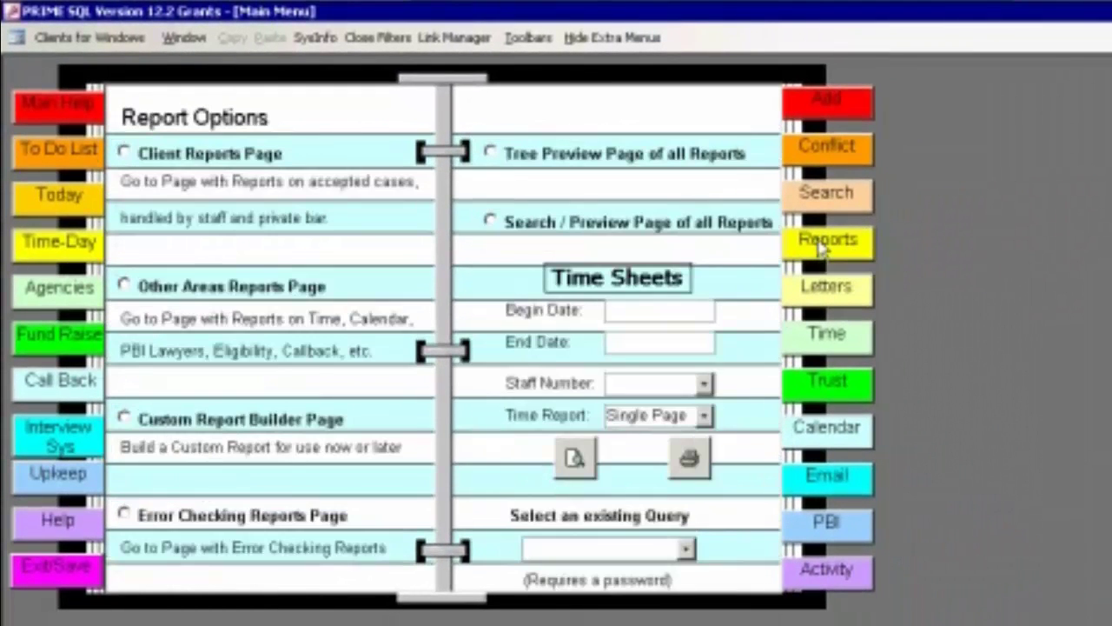
{"action": "left_click", "coordinate": [681, 313]}
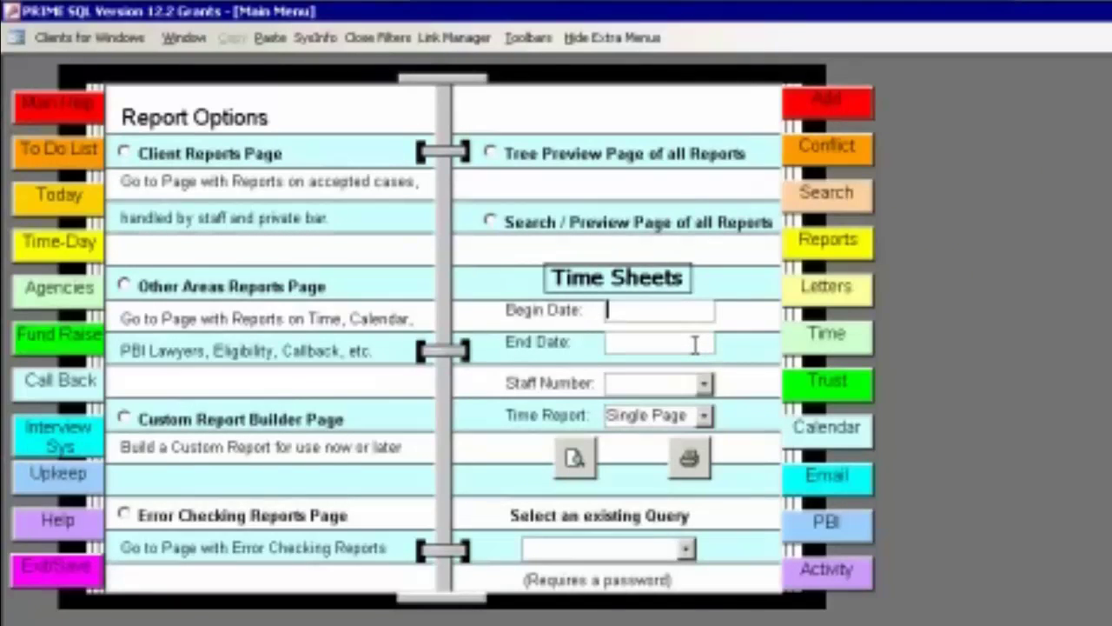
{"action": "type", "text": "9/1/12"}
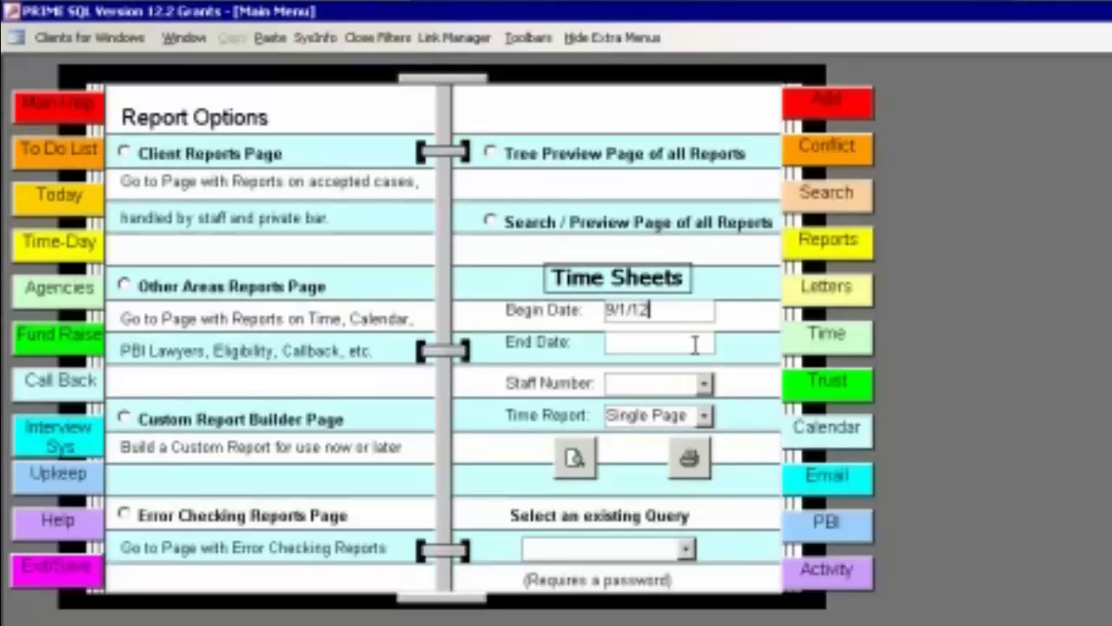
{"action": "left_click", "coordinate": [695, 345]}
{"action": "type", "text": "9/14/12"}
{"action": "left_click", "coordinate": [666, 384]}
{"action": "type", "text": "228"}
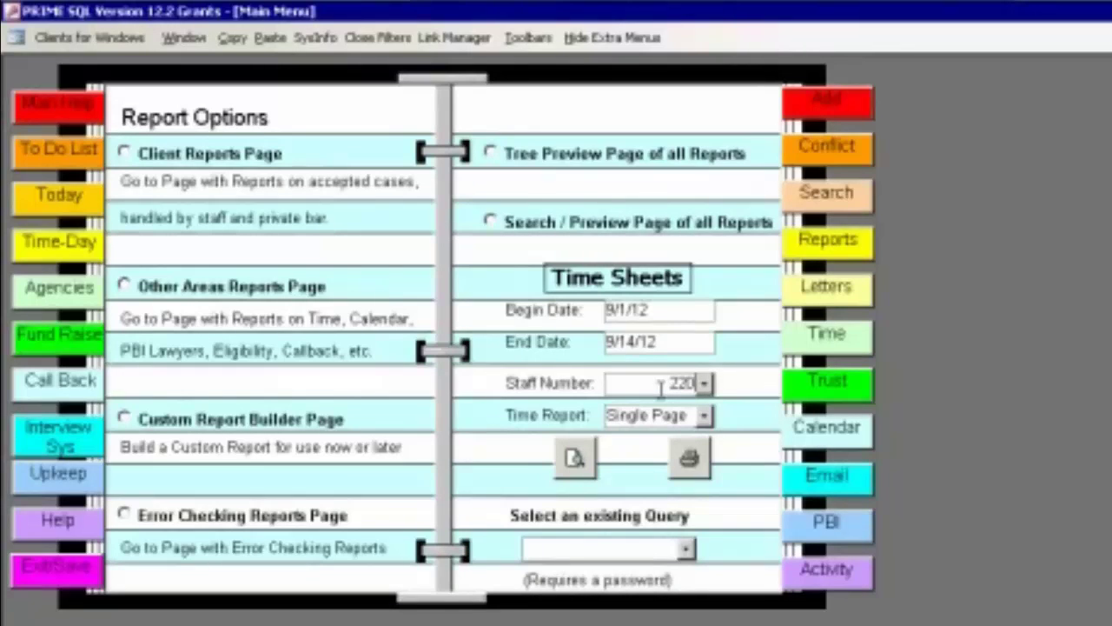
{"action": "left_click", "coordinate": [577, 461]}
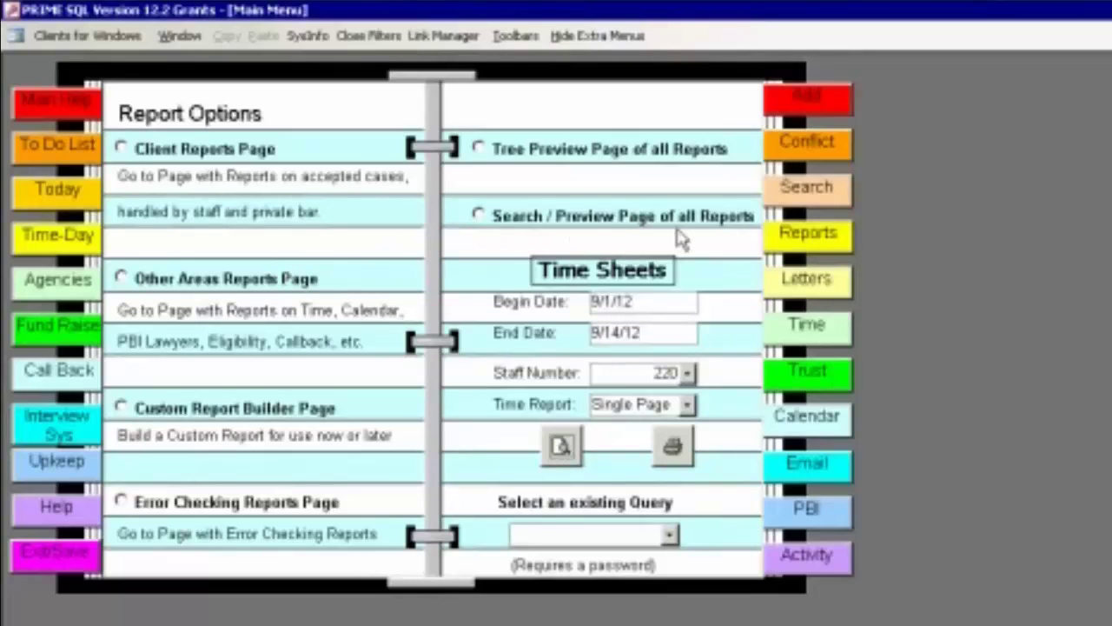
Step: Open the search and preview page of all reports, preview the QCasesOpenOnDate report and close the preview
{"action": "left_click", "coordinate": [551, 216]}
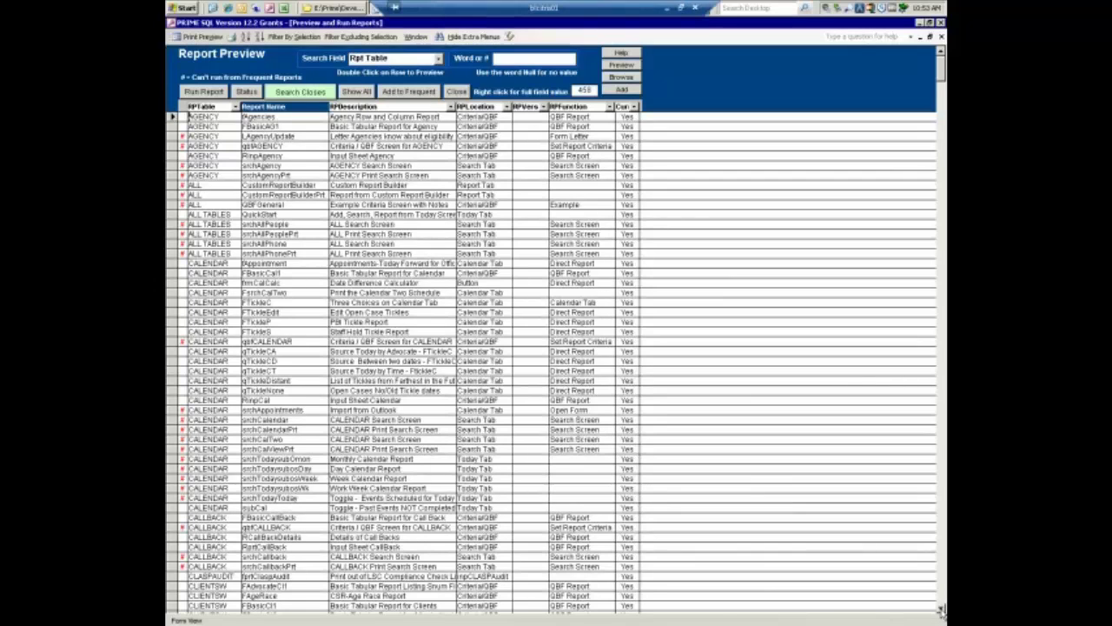
{"action": "left_click_drag", "start_coordinate": [941, 609], "coordinate": [941, 609]}
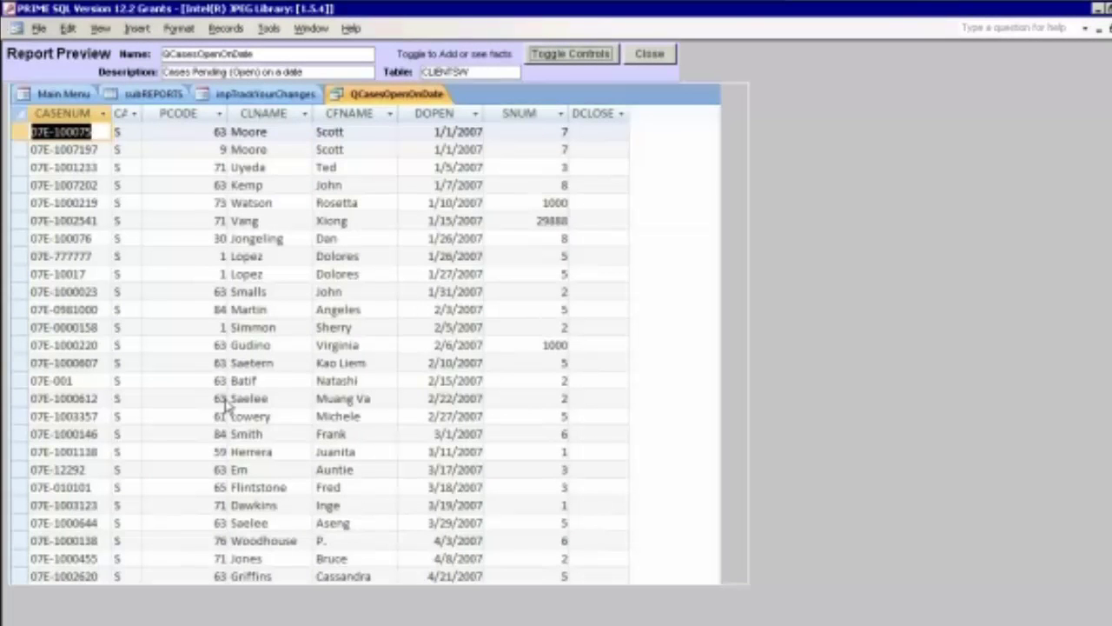
{"action": "left_click", "coordinate": [648, 58]}
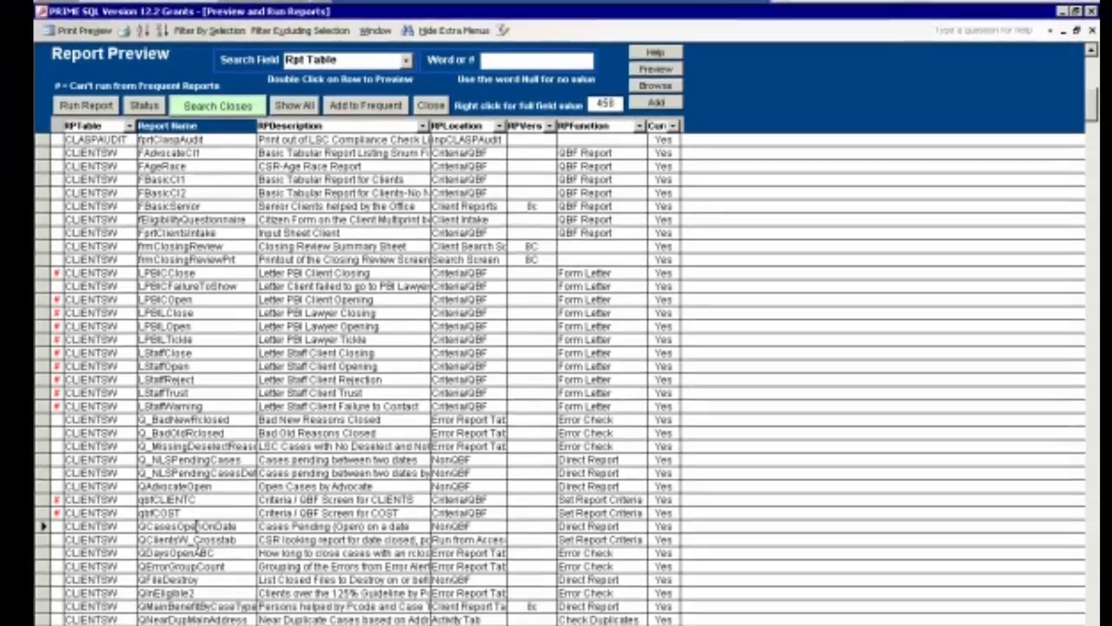
Step: Preview the QInEligible2 report of clients over the 125% guideline, and return to the report list
{"action": "left_click", "coordinate": [197, 553]}
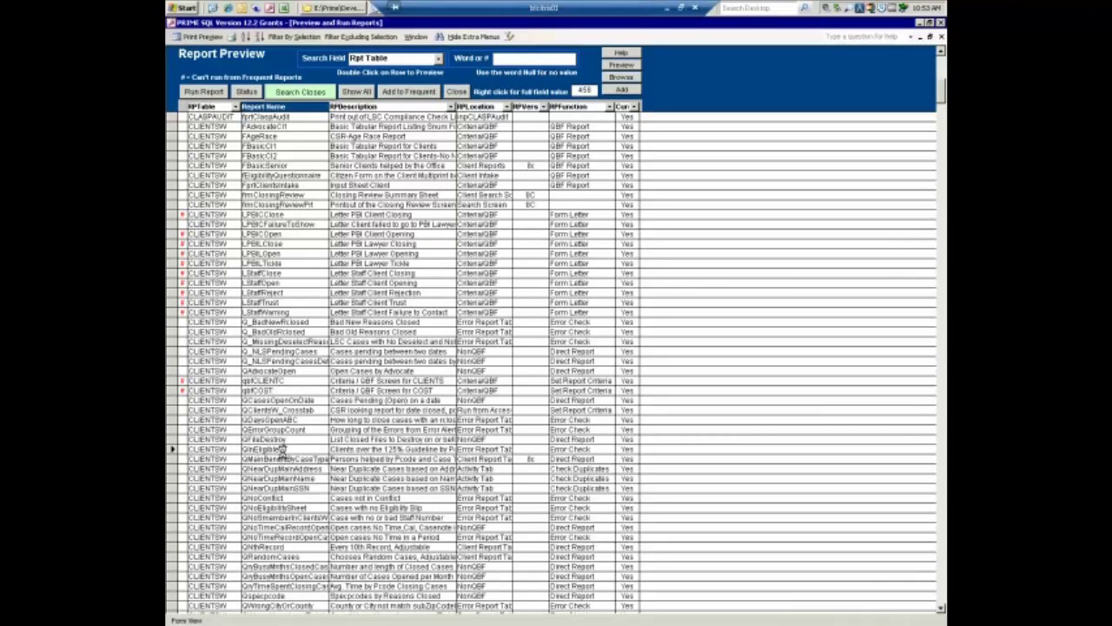
{"action": "double_click", "coordinate": [282, 450]}
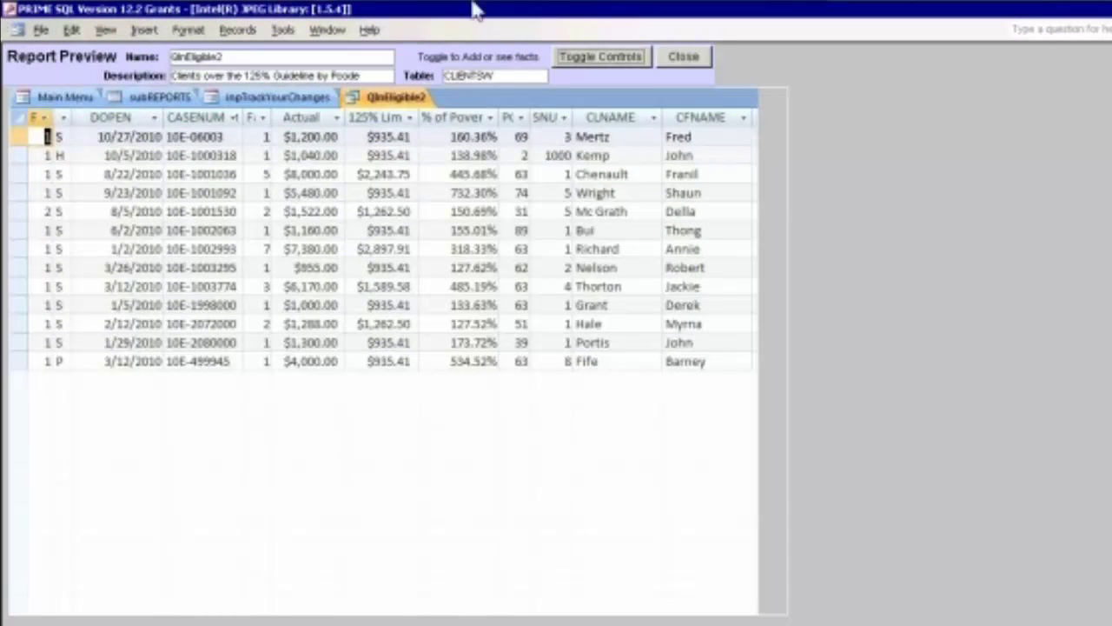
{"action": "left_click", "coordinate": [684, 59]}
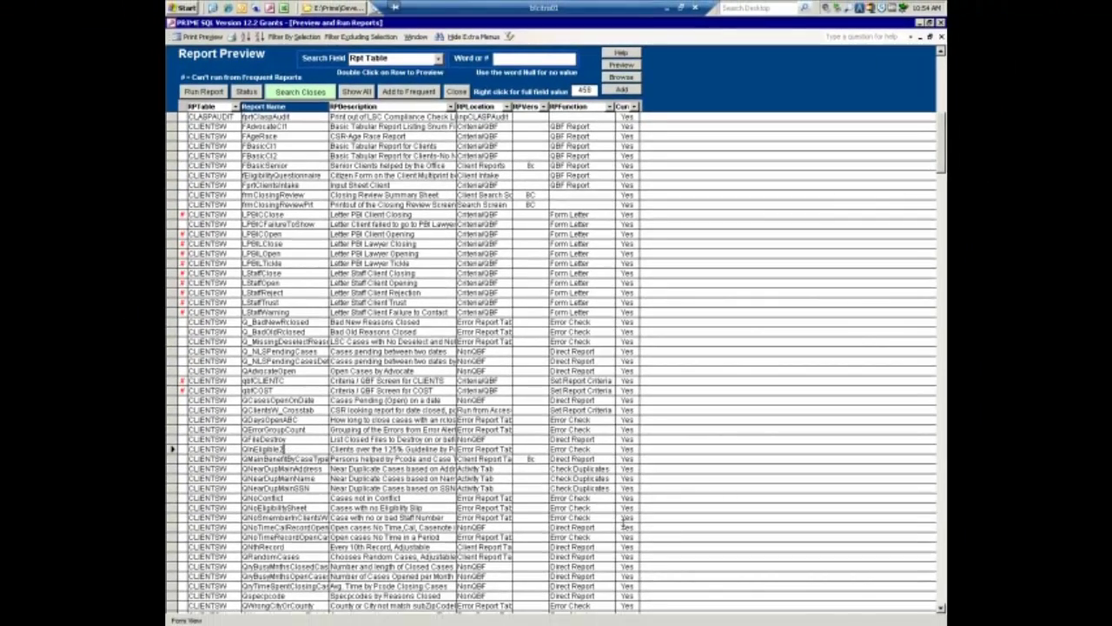
{"action": "scroll", "coordinate": [556, 365], "scroll_direction": "down", "scroll_amount": 5}
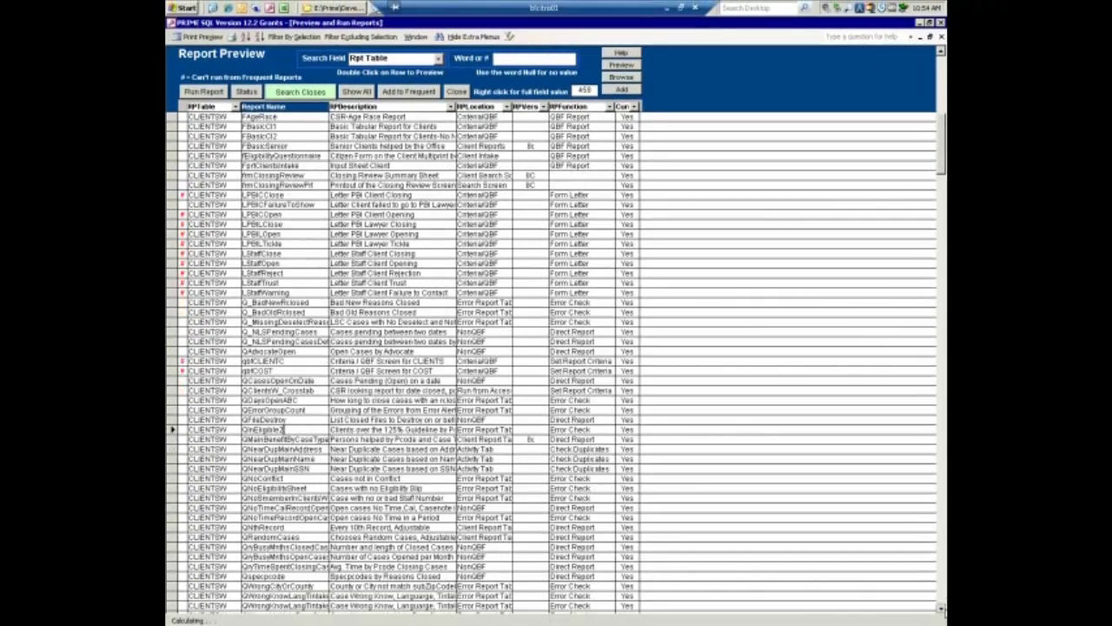
Step: Look through the list of all available reports as far as the TTIME time reports
{"action": "scroll", "coordinate": [391, 361], "scroll_direction": "down", "scroll_amount": 4}
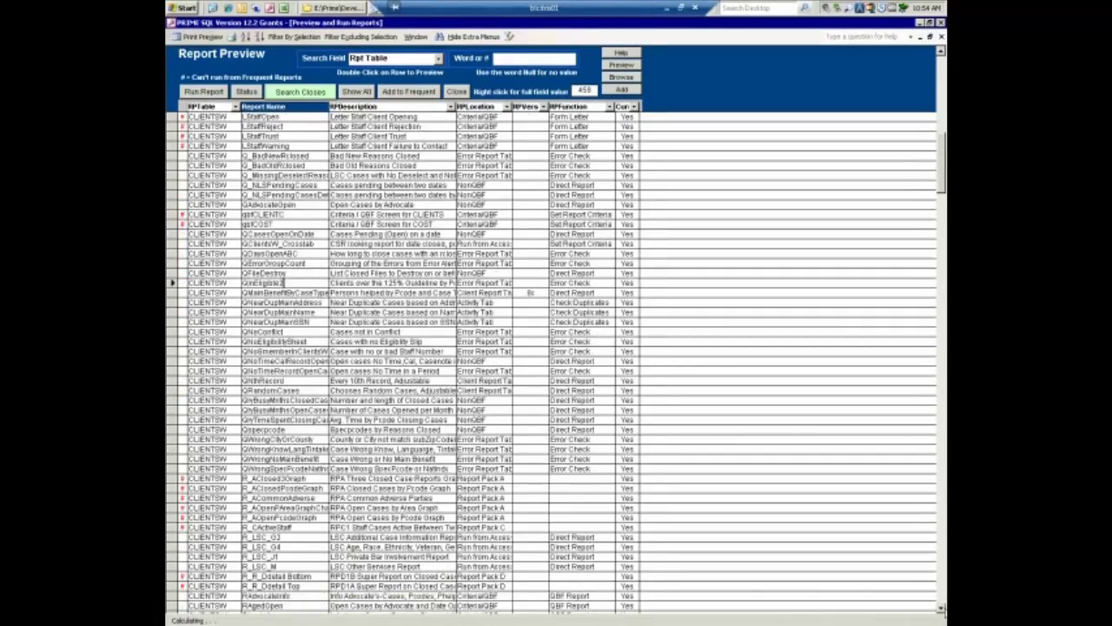
{"action": "scroll", "coordinate": [391, 365], "scroll_direction": "down", "scroll_amount": 9}
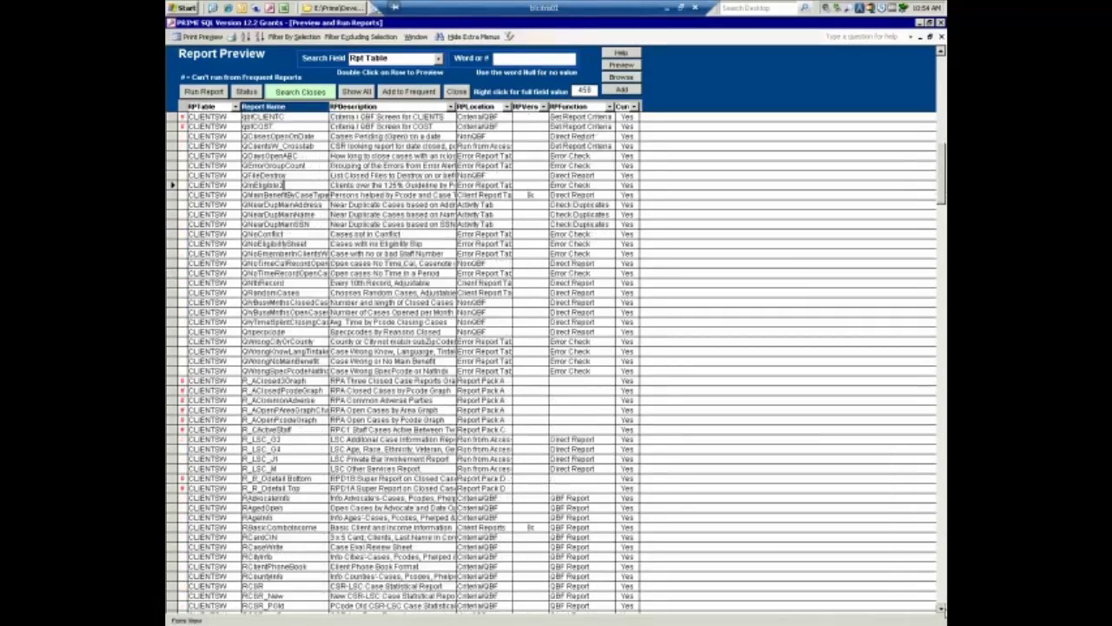
{"action": "scroll", "coordinate": [530, 282], "scroll_direction": "down", "scroll_amount": 8}
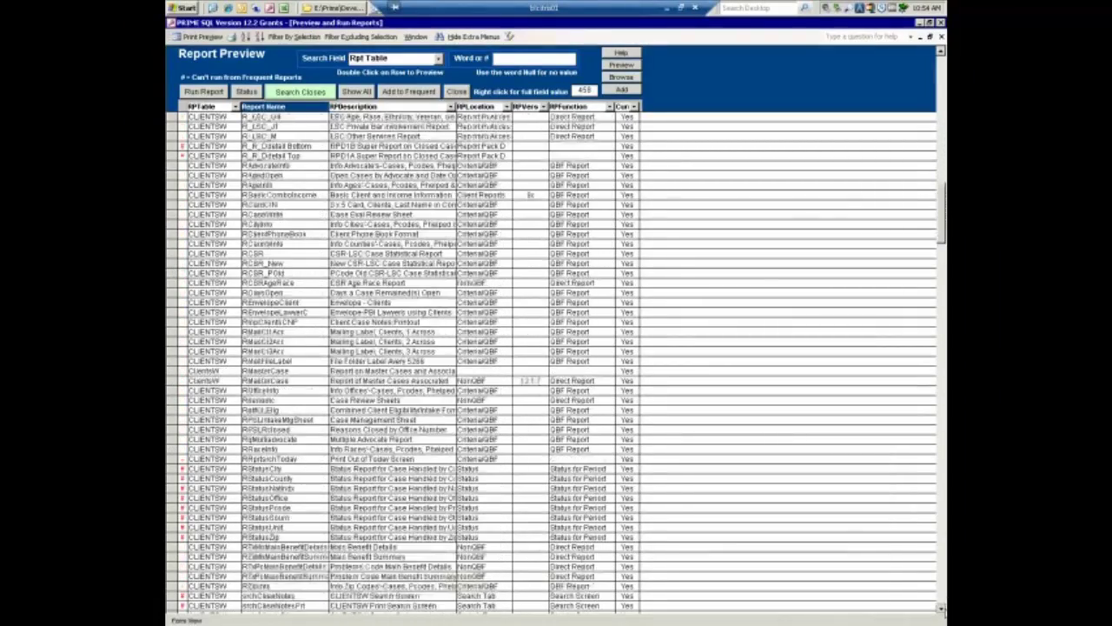
{"action": "scroll", "coordinate": [391, 360], "scroll_direction": "down", "scroll_amount": 6}
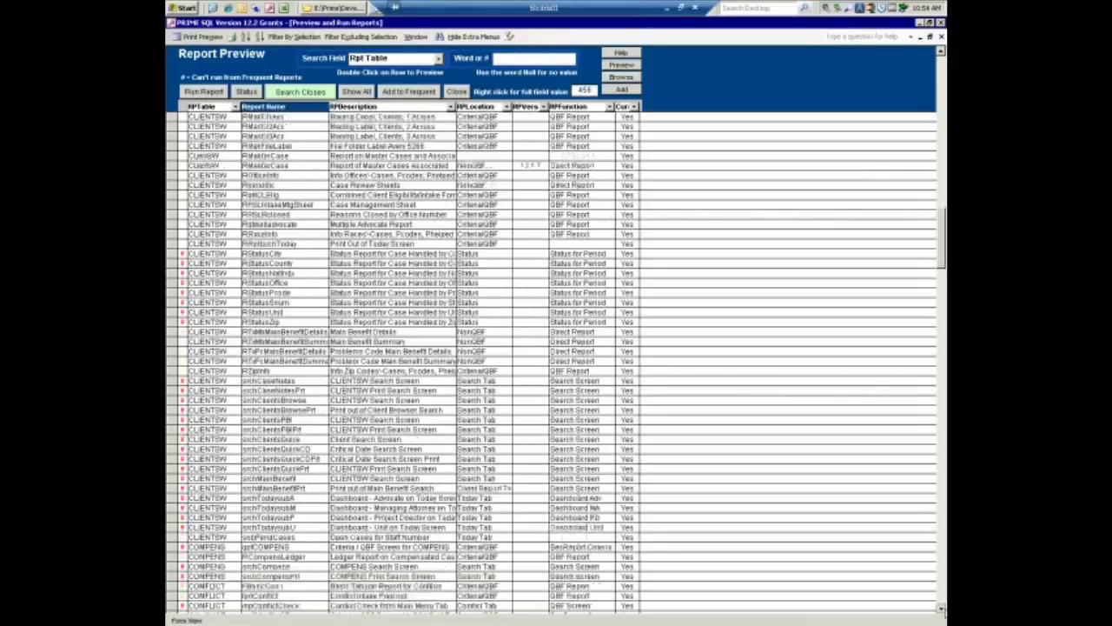
{"action": "scroll", "coordinate": [409, 356], "scroll_direction": "down", "scroll_amount": 9}
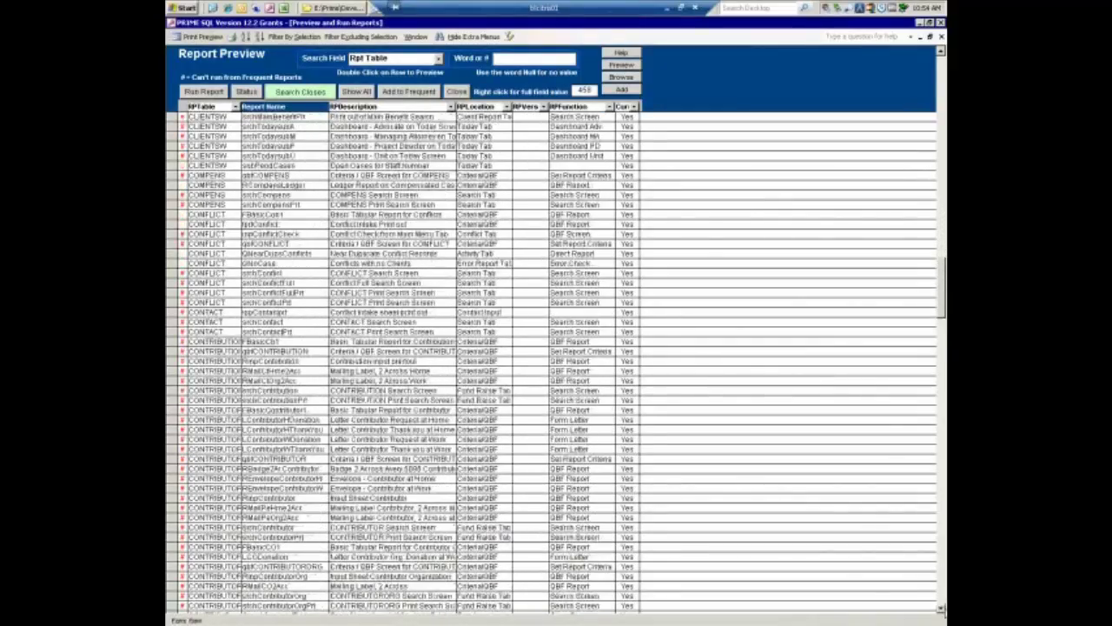
{"action": "scroll", "coordinate": [409, 356], "scroll_direction": "down", "scroll_amount": 7}
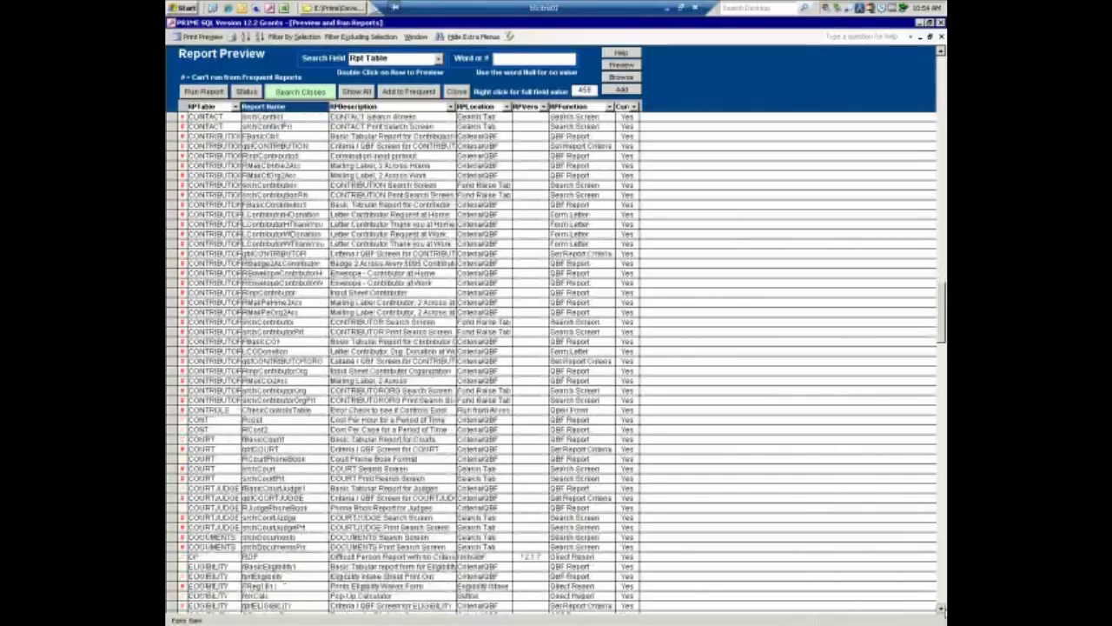
{"action": "scroll", "coordinate": [408, 357], "scroll_direction": "down", "scroll_amount": 6}
{"action": "scroll", "coordinate": [892, 524], "scroll_direction": "down", "scroll_amount": 6}
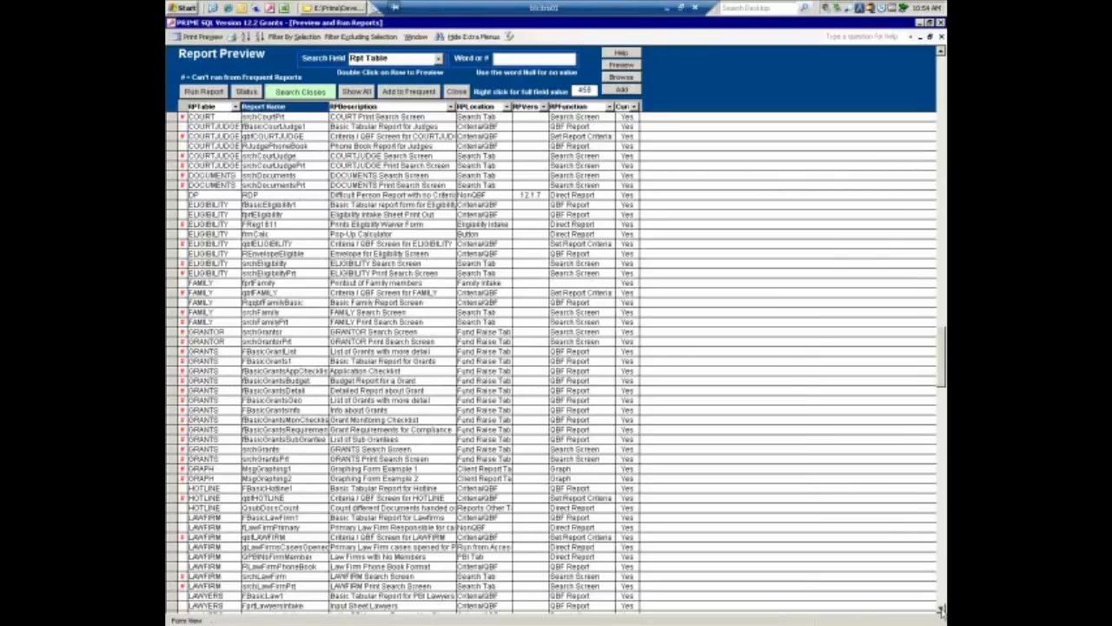
{"action": "scroll", "coordinate": [941, 608], "scroll_direction": "down", "scroll_amount": 10}
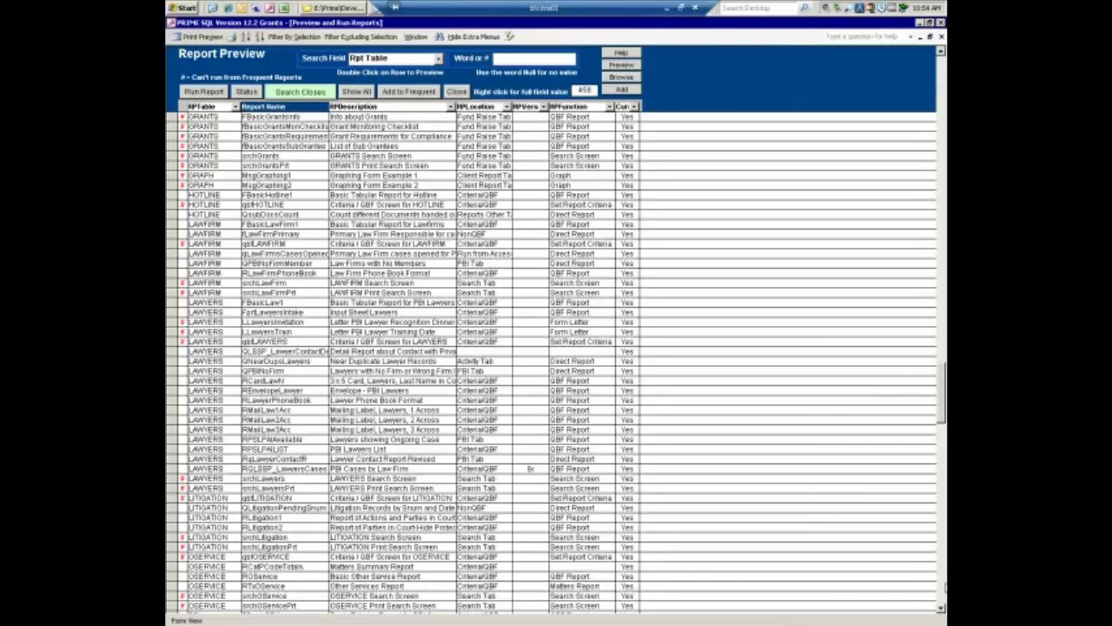
{"action": "left_click", "coordinate": [944, 590]}
{"action": "left_click", "coordinate": [944, 590]}
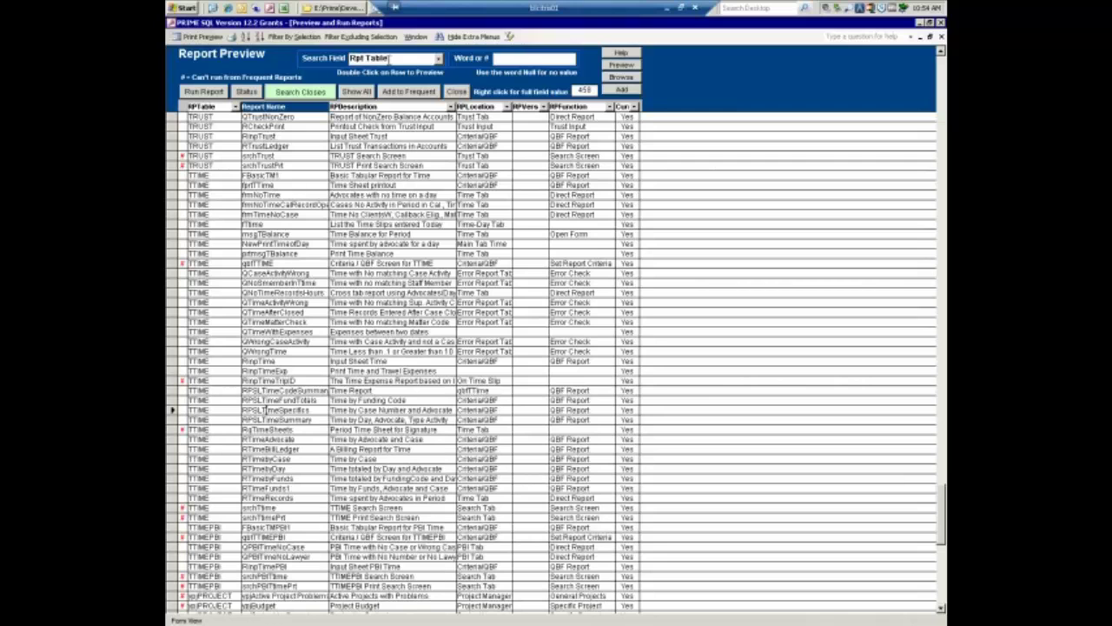
Step: Preview the RPSLTimeSpecifics report of time by case number and advocate, and close both the preview and the report list
{"action": "double_click", "coordinate": [280, 410]}
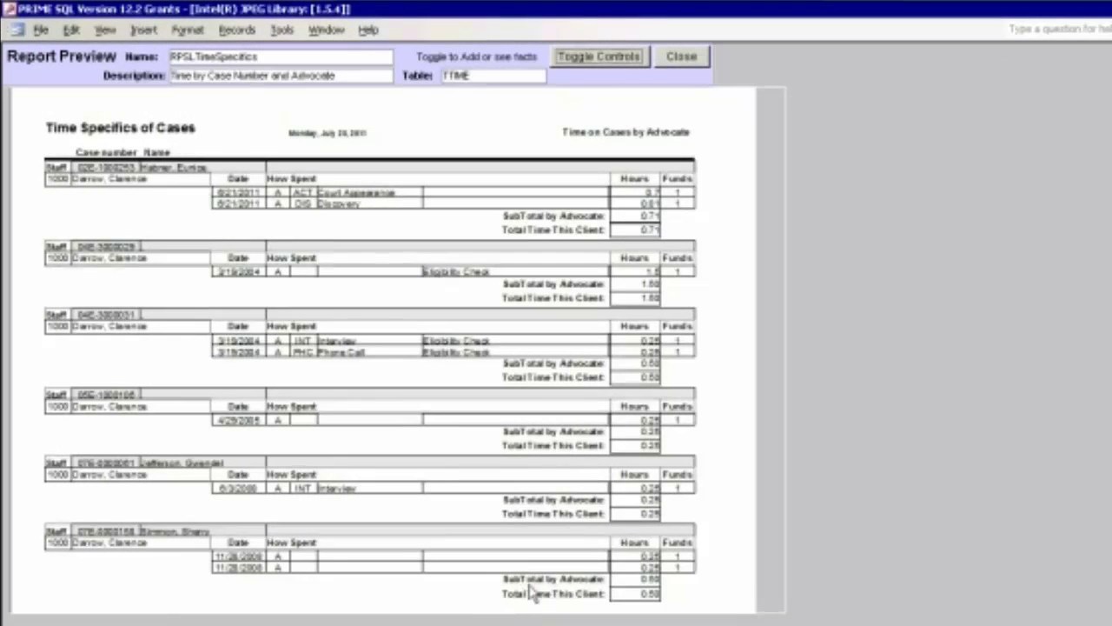
{"action": "left_click", "coordinate": [681, 58]}
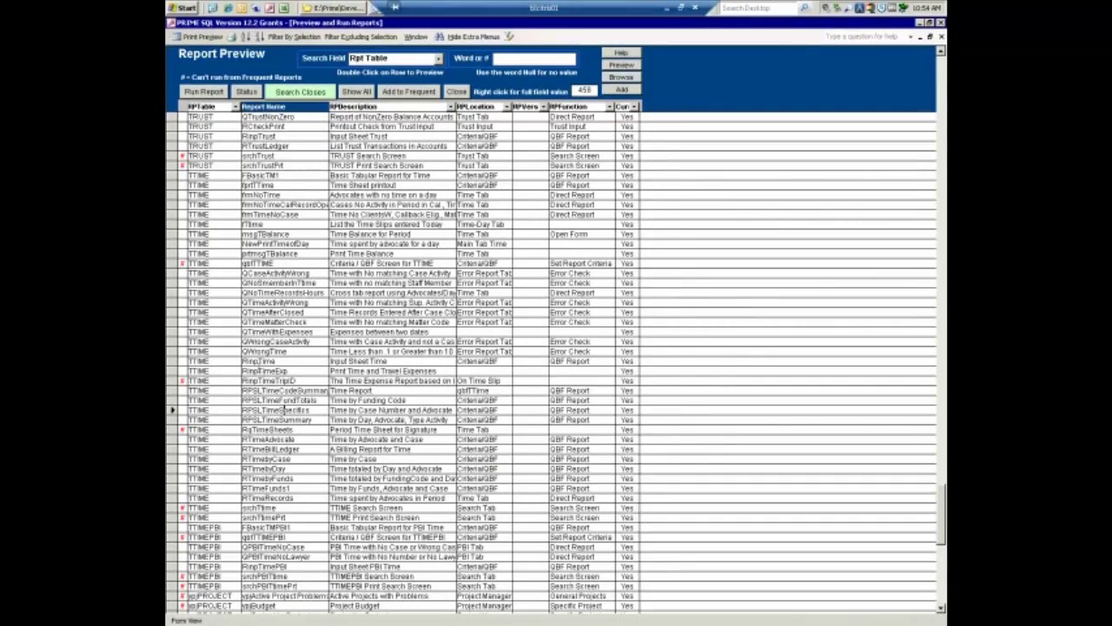
{"action": "left_click", "coordinate": [456, 92]}
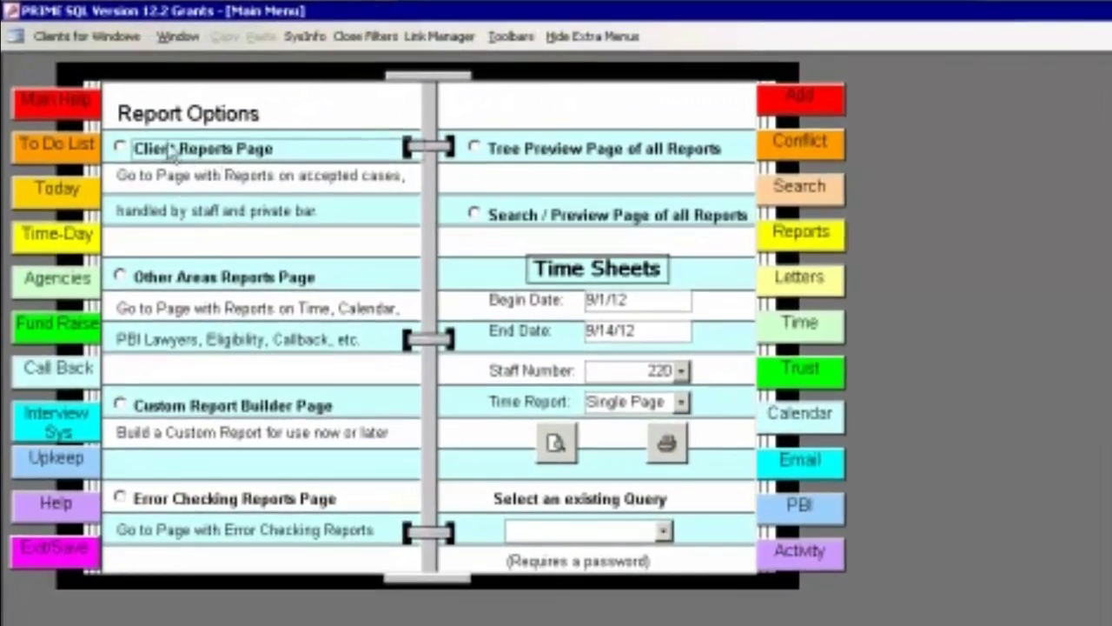
Step: Choose the RCSR_New case statistical report for closed cases from the client reports and open its criteria page
{"action": "left_click", "coordinate": [174, 150]}
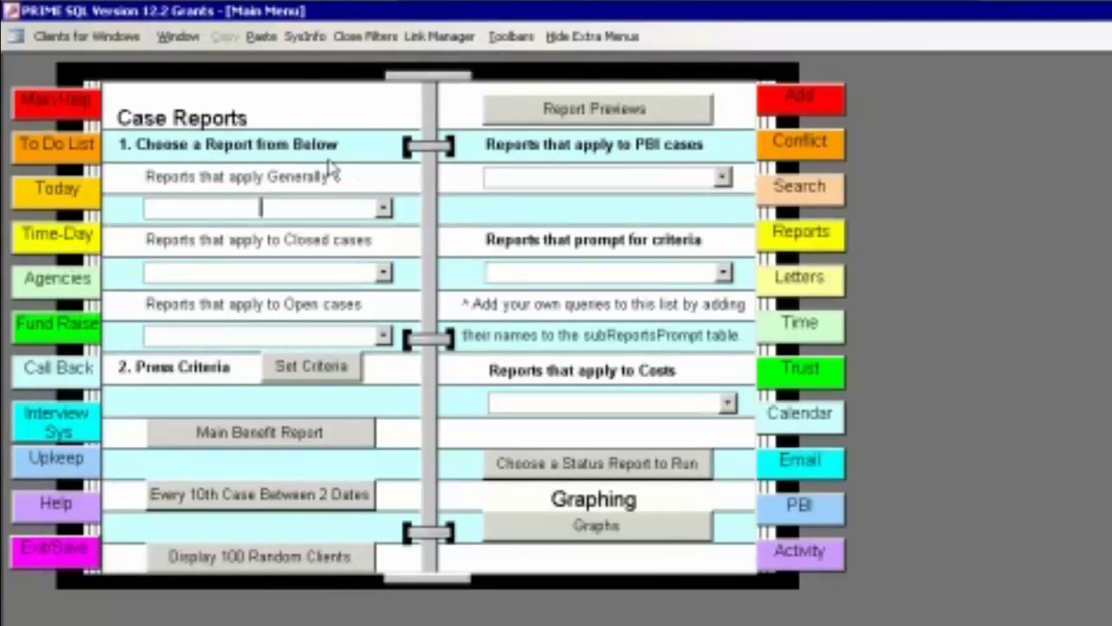
{"action": "left_click", "coordinate": [384, 273]}
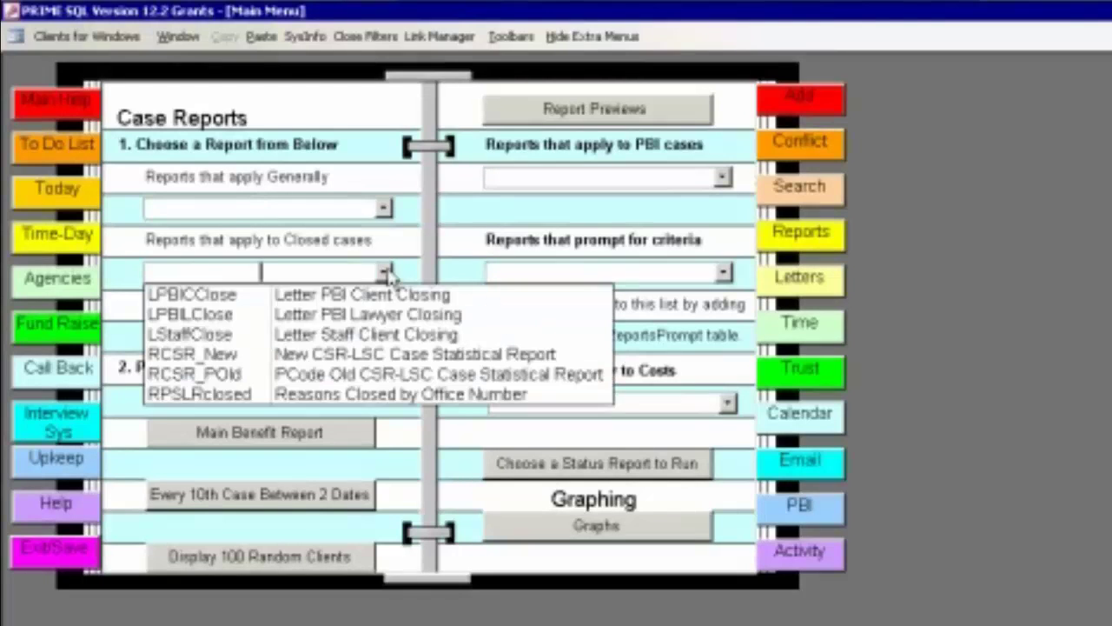
{"action": "left_click", "coordinate": [309, 355]}
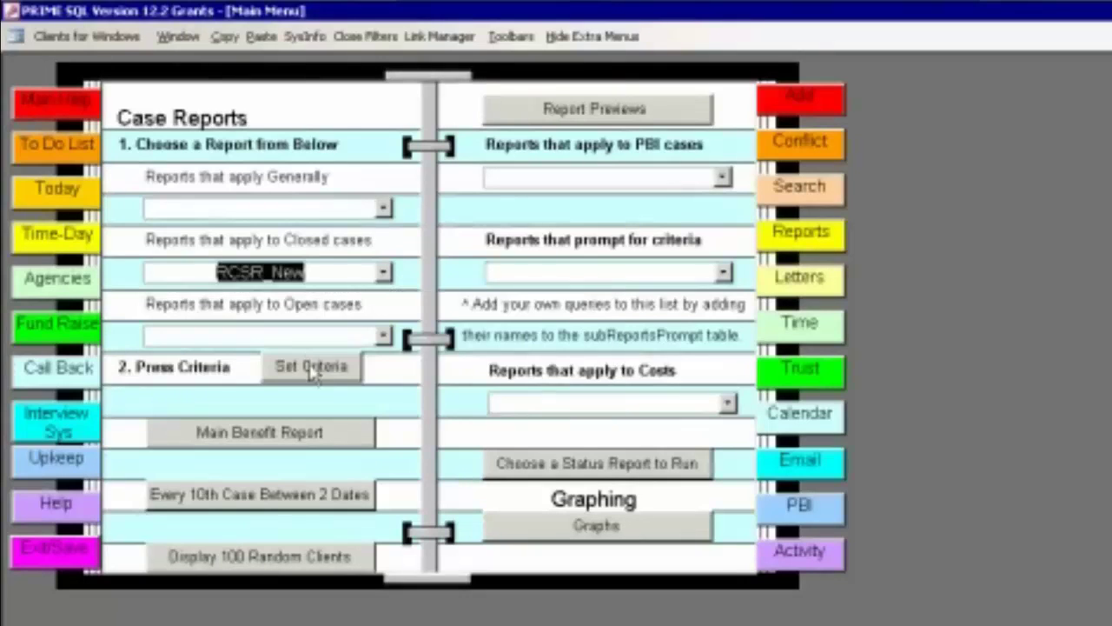
{"action": "left_click", "coordinate": [304, 366]}
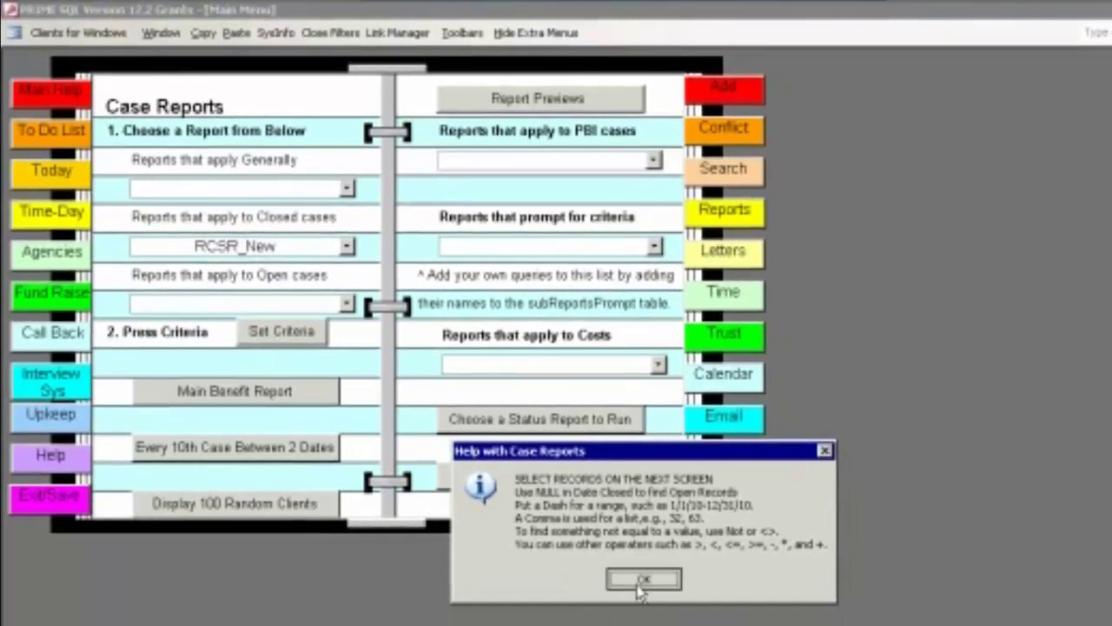
{"action": "left_click", "coordinate": [643, 579]}
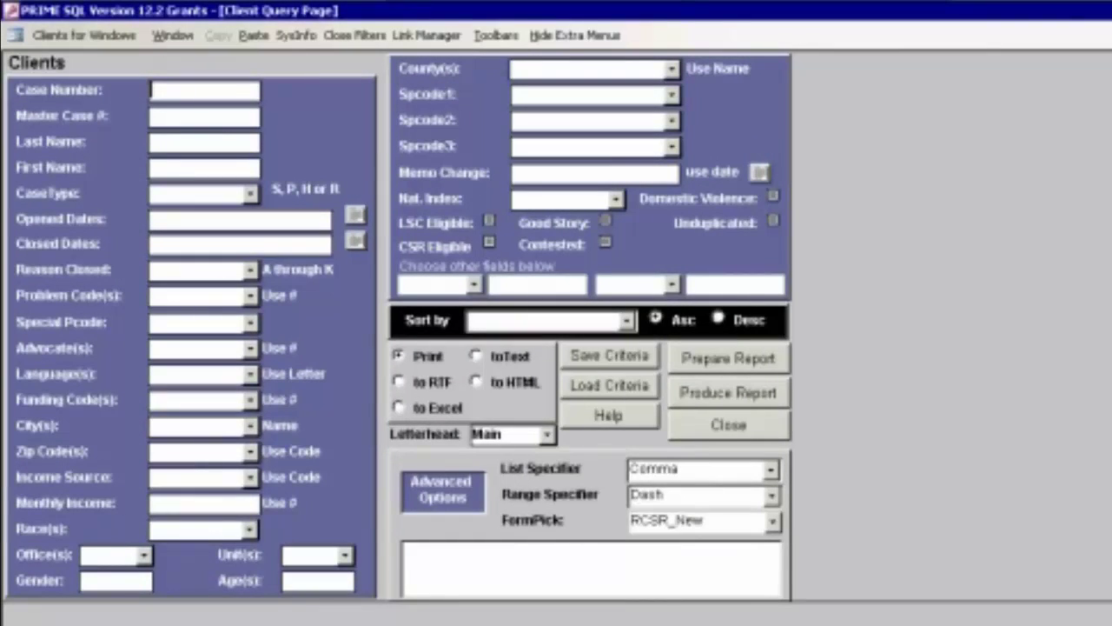
Step: Limit the closed dates to 1/1/11-12/31/11, then prepare and produce the report
{"action": "left_click", "coordinate": [175, 246]}
{"action": "type", "text": "1/1/11-12/31"}
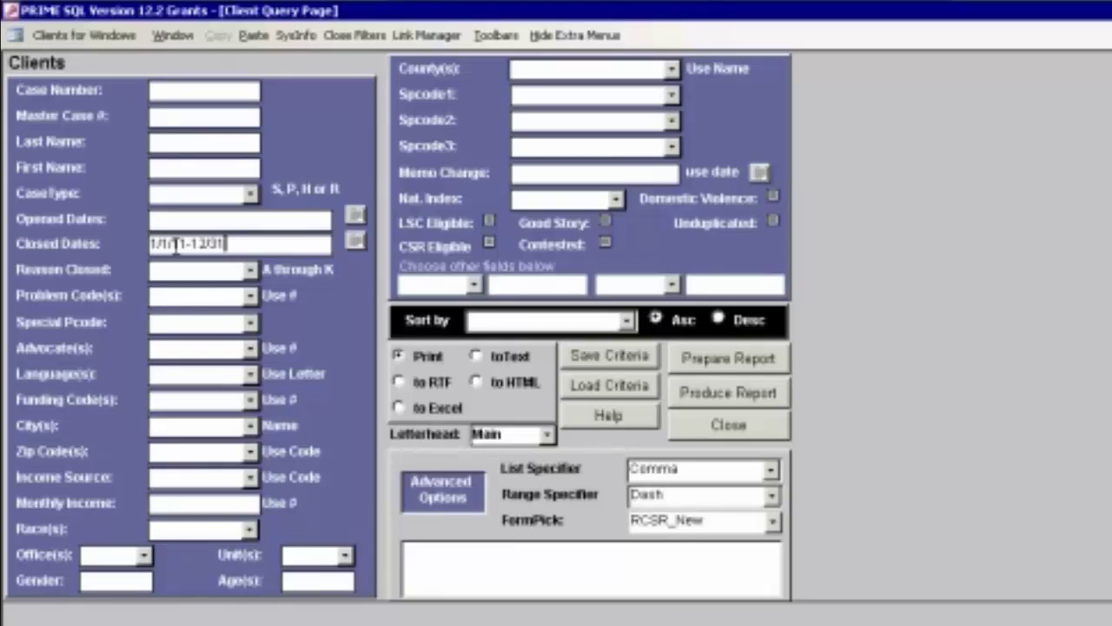
{"action": "type", "text": "/11"}
{"action": "left_click", "coordinate": [715, 367]}
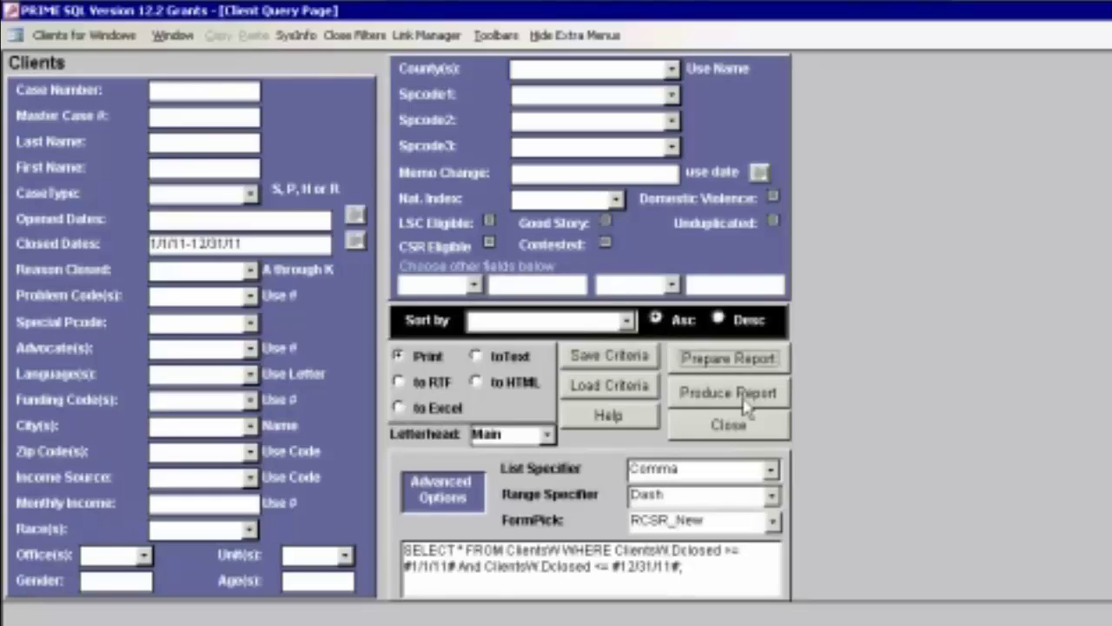
{"action": "left_click", "coordinate": [700, 393]}
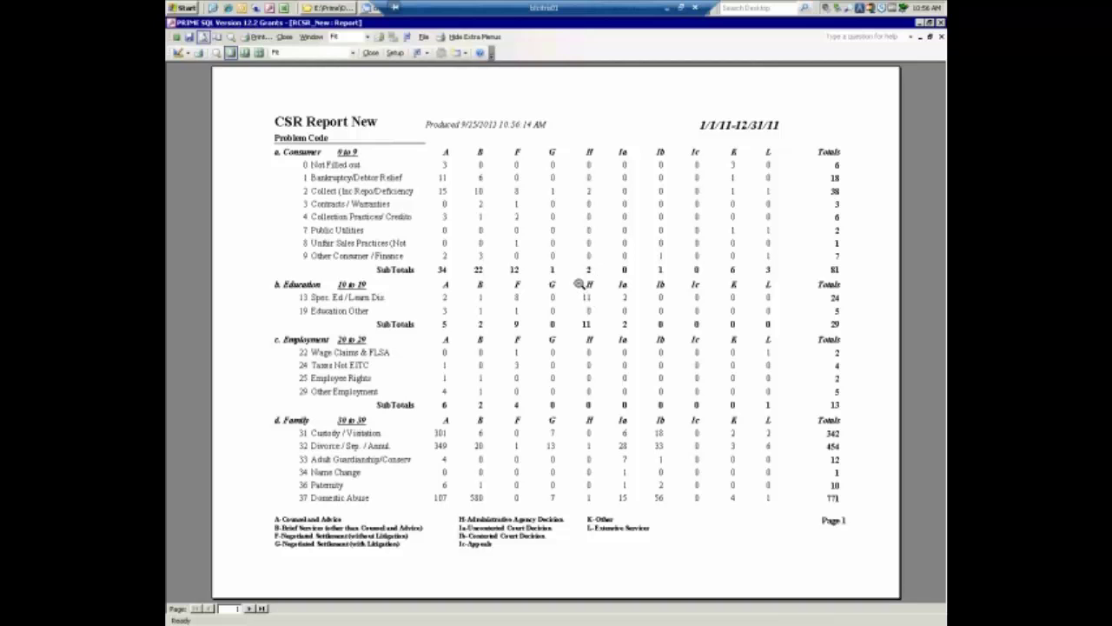
Step: Page through the CSR report to its last page and close it
{"action": "left_click", "coordinate": [249, 609]}
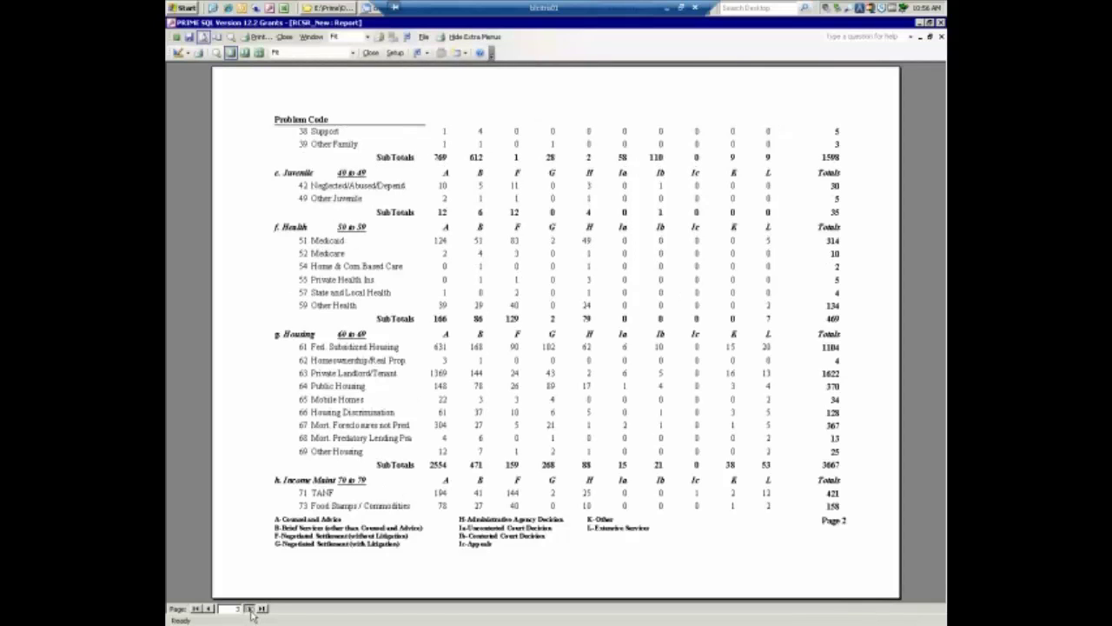
{"action": "left_click", "coordinate": [249, 609]}
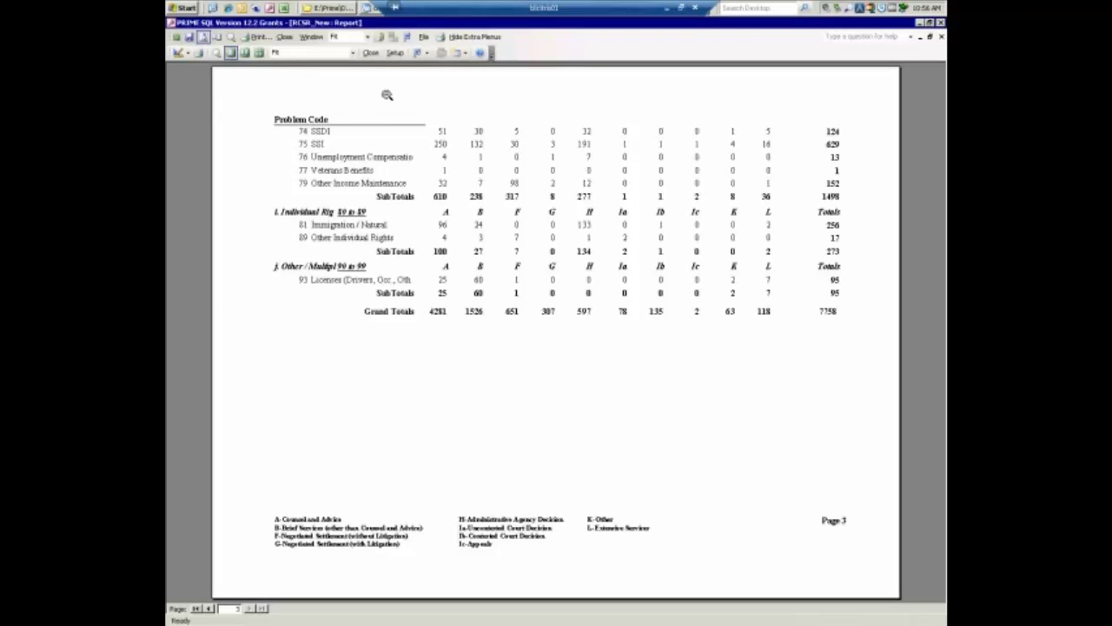
{"action": "left_click", "coordinate": [371, 55]}
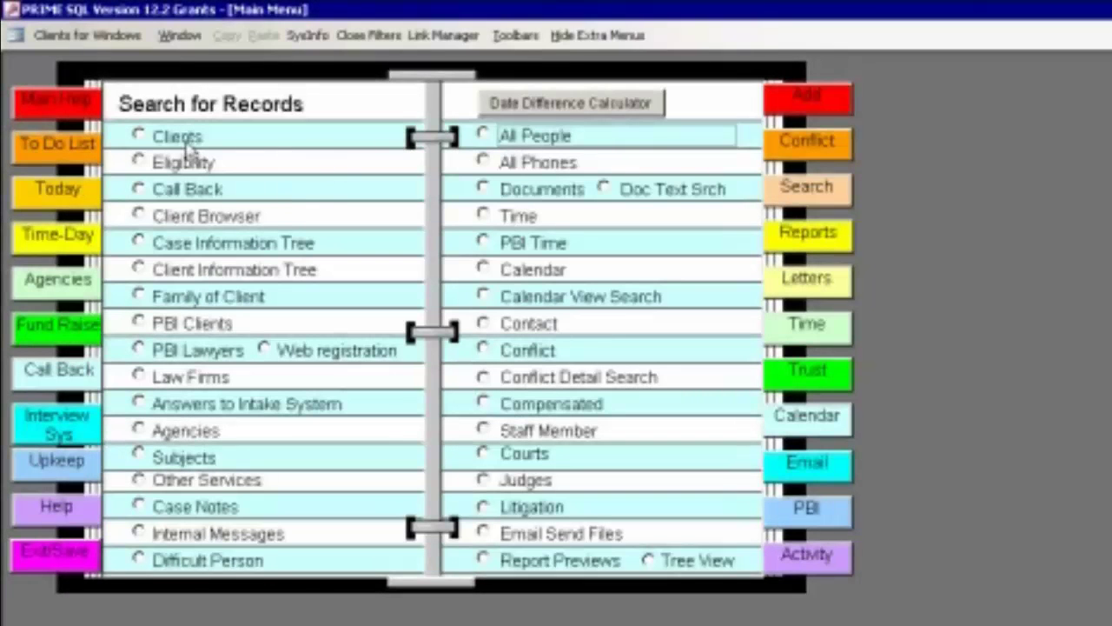
Step: Search for client records, listing all clients first and then only those under the current staff number
{"action": "left_click", "coordinate": [184, 140]}
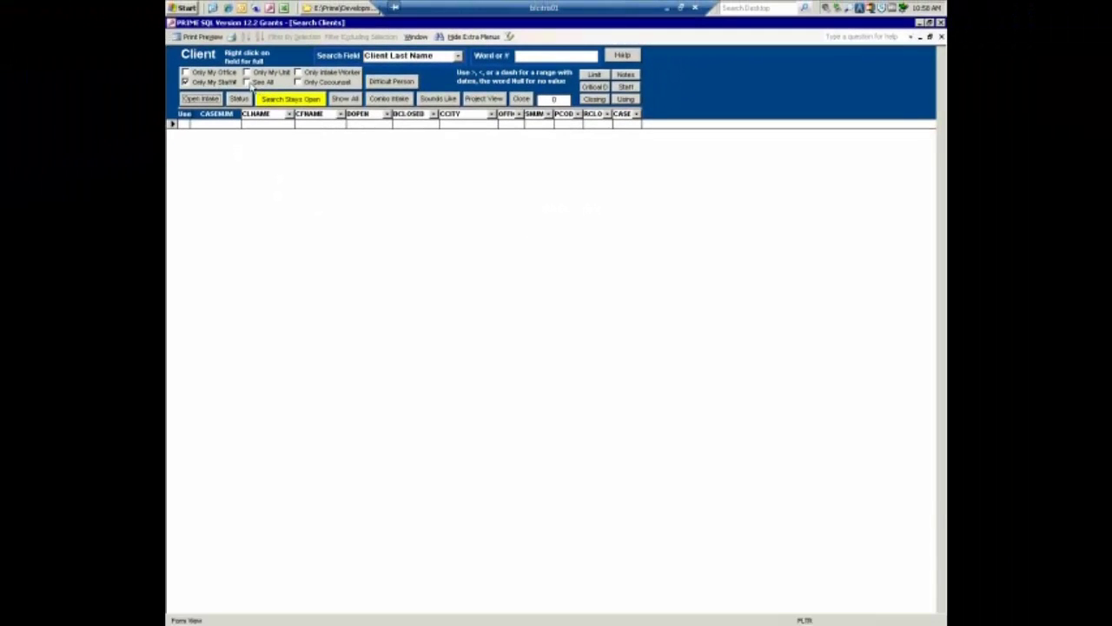
{"action": "left_click", "coordinate": [248, 83]}
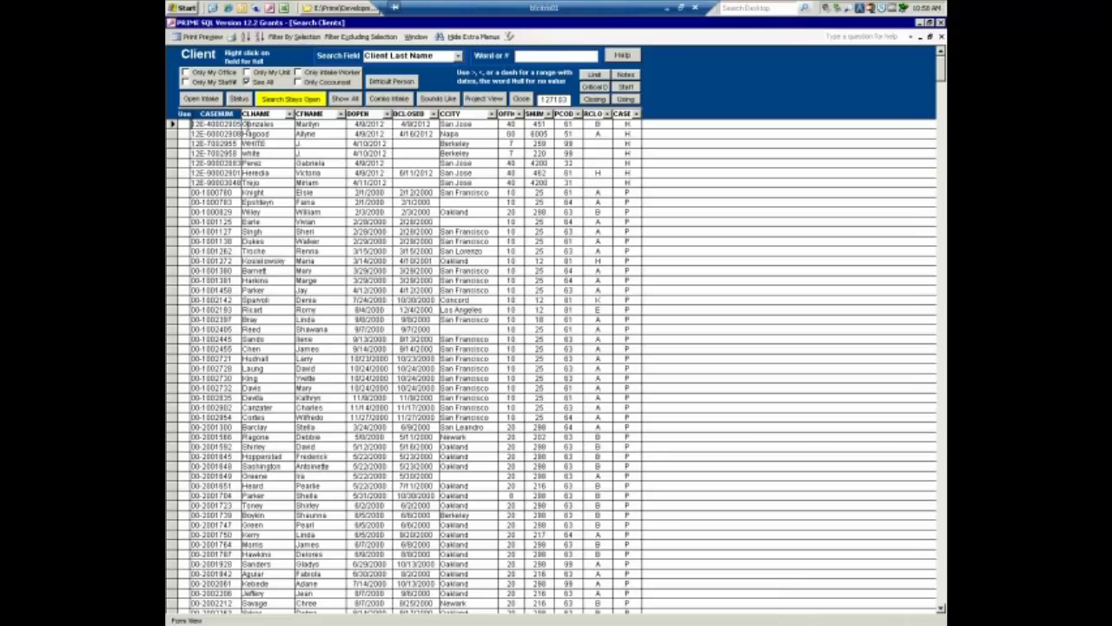
{"action": "left_click", "coordinate": [185, 73]}
{"action": "left_click", "coordinate": [185, 83]}
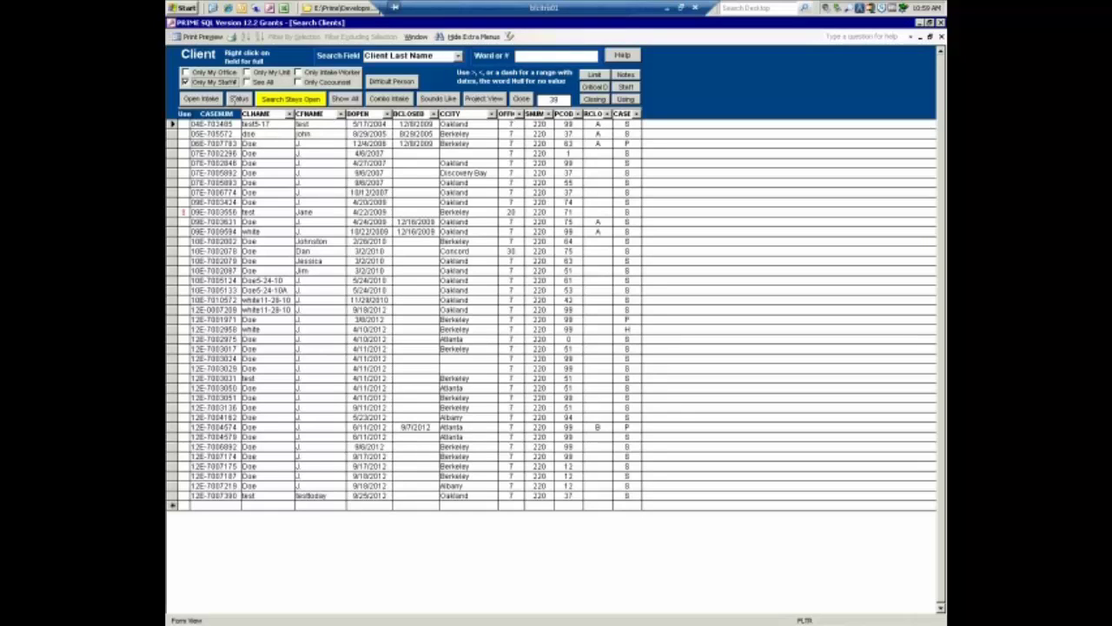
Step: Open the intake form of the Oakland case opened on 4/27/2007 and close it again
{"action": "left_click", "coordinate": [202, 162]}
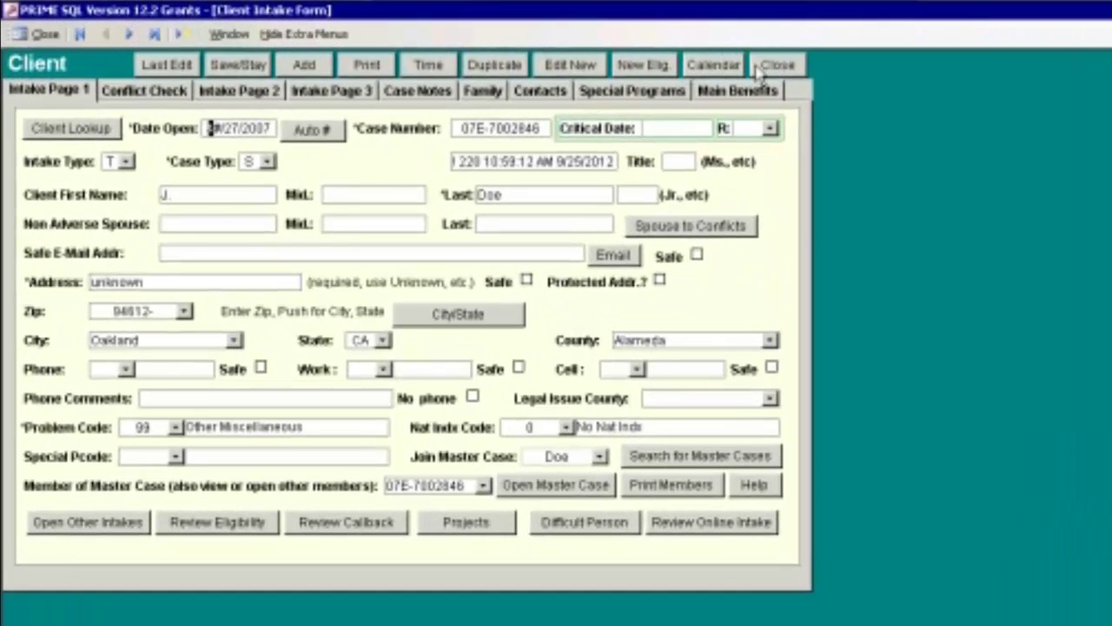
{"action": "left_click", "coordinate": [763, 67]}
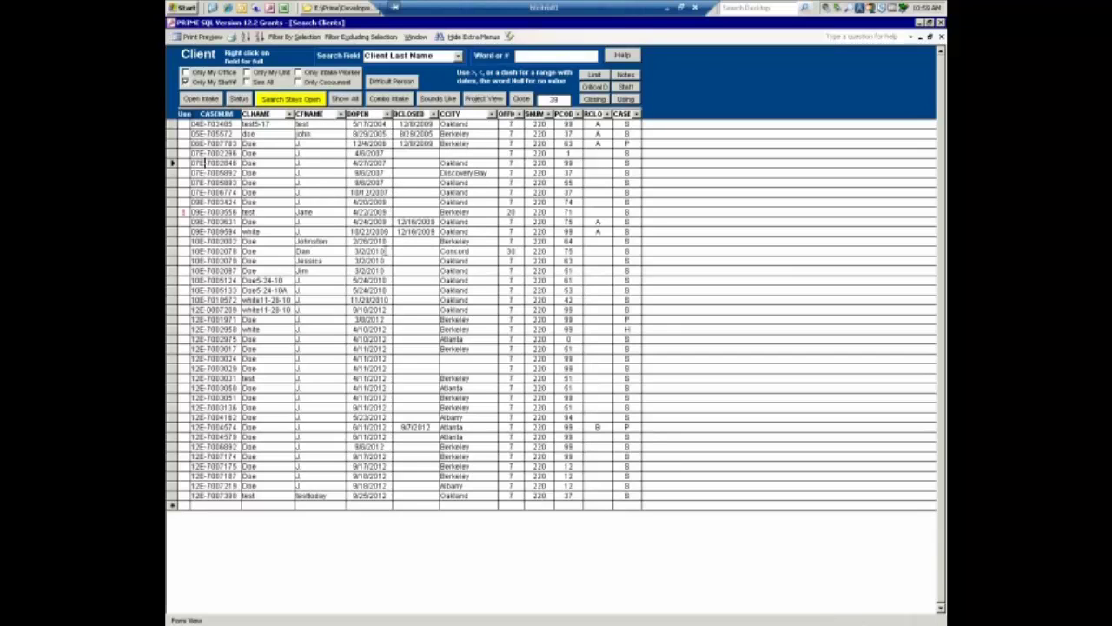
Step: Filter the client list to cases with problem code 63
{"action": "left_click", "coordinate": [384, 260]}
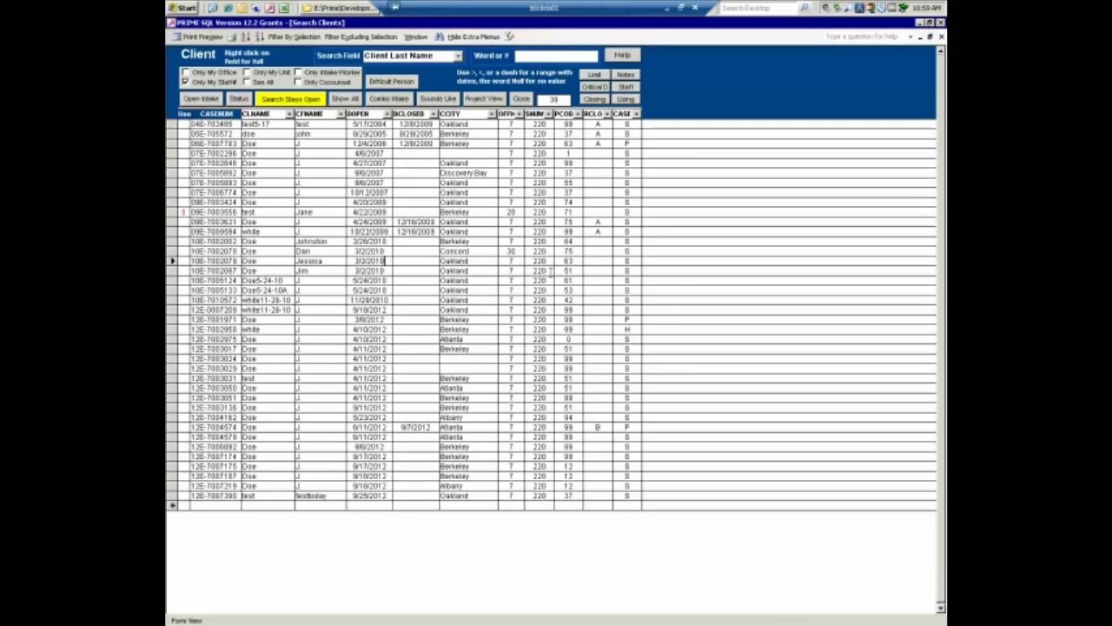
{"action": "left_click", "coordinate": [575, 261]}
{"action": "double_click", "coordinate": [570, 261]}
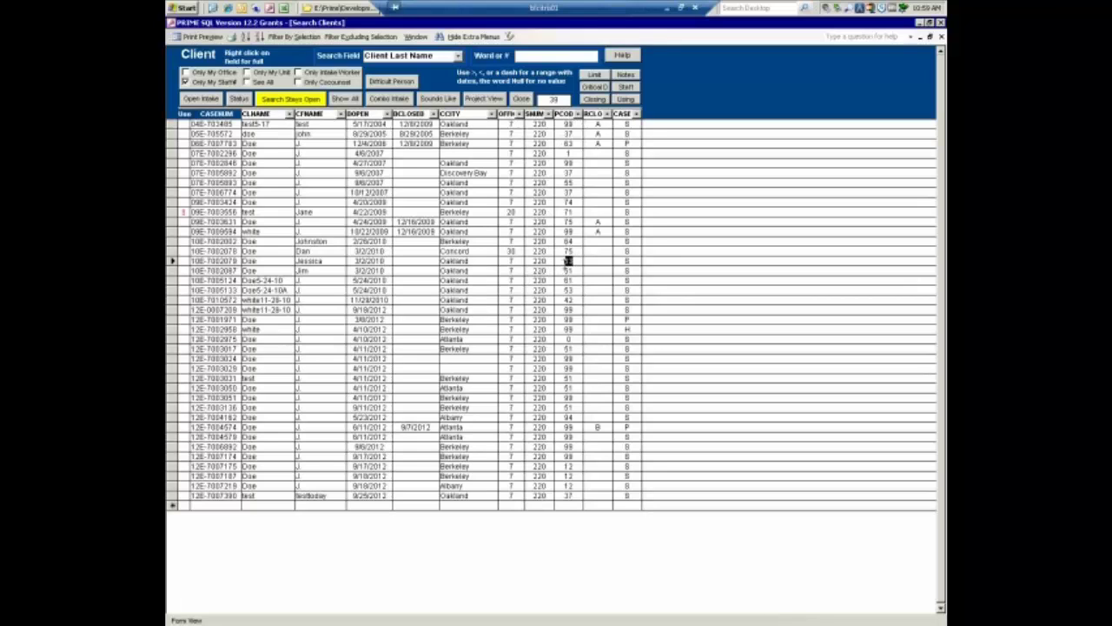
{"action": "left_click", "coordinate": [287, 39]}
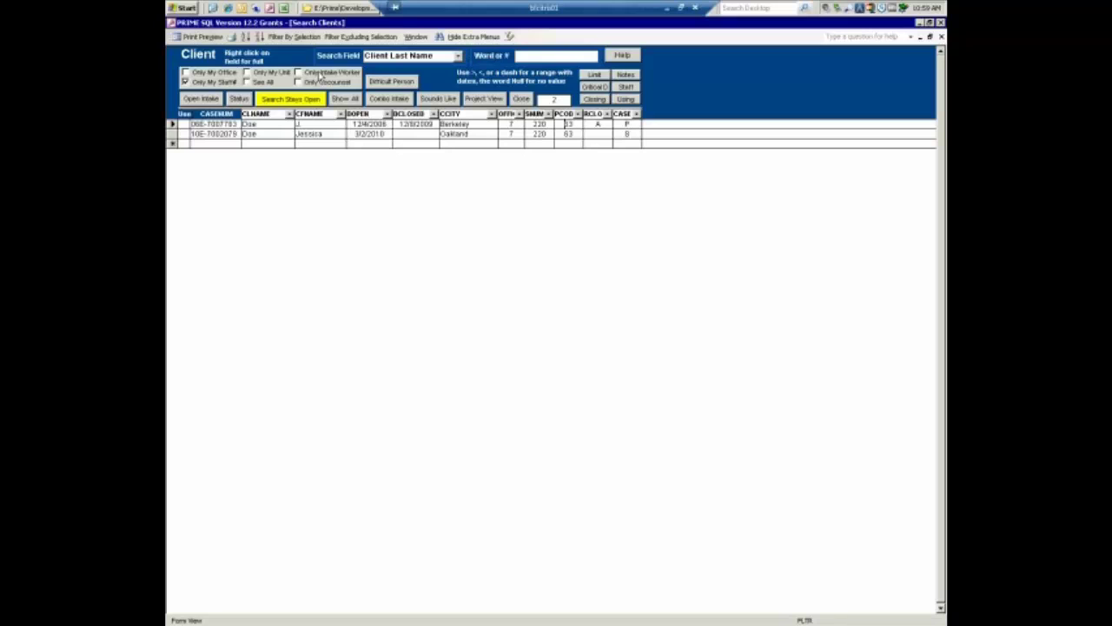
Step: List all cases of the current staff number again, filter them to those opened in 2012, and close the client search
{"action": "left_click", "coordinate": [184, 82]}
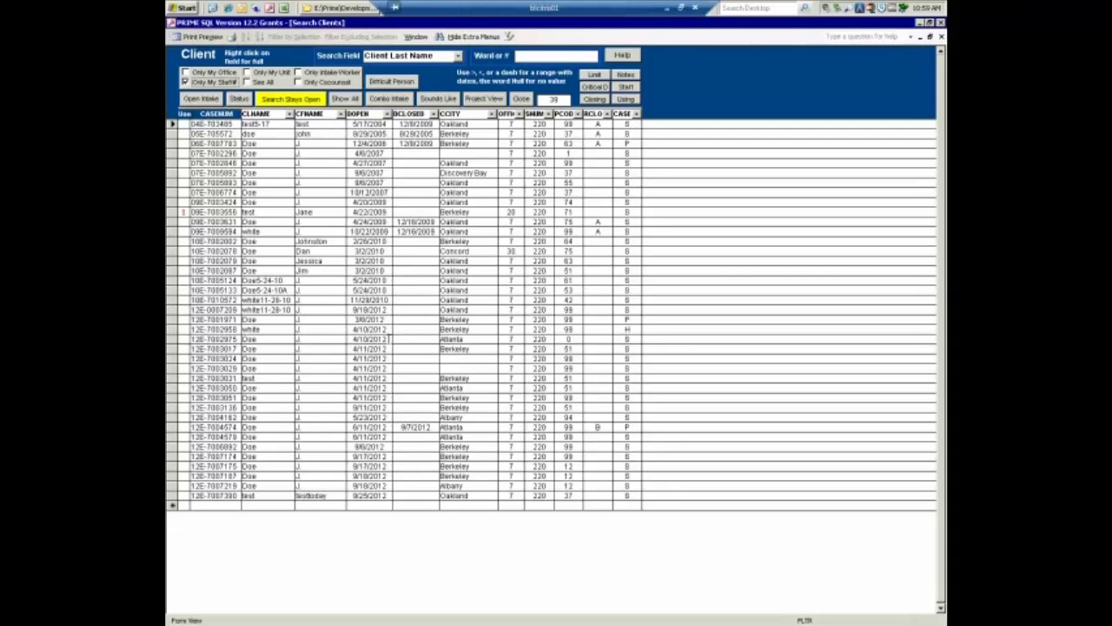
{"action": "left_click_drag", "start_coordinate": [389, 338], "coordinate": [366, 340]}
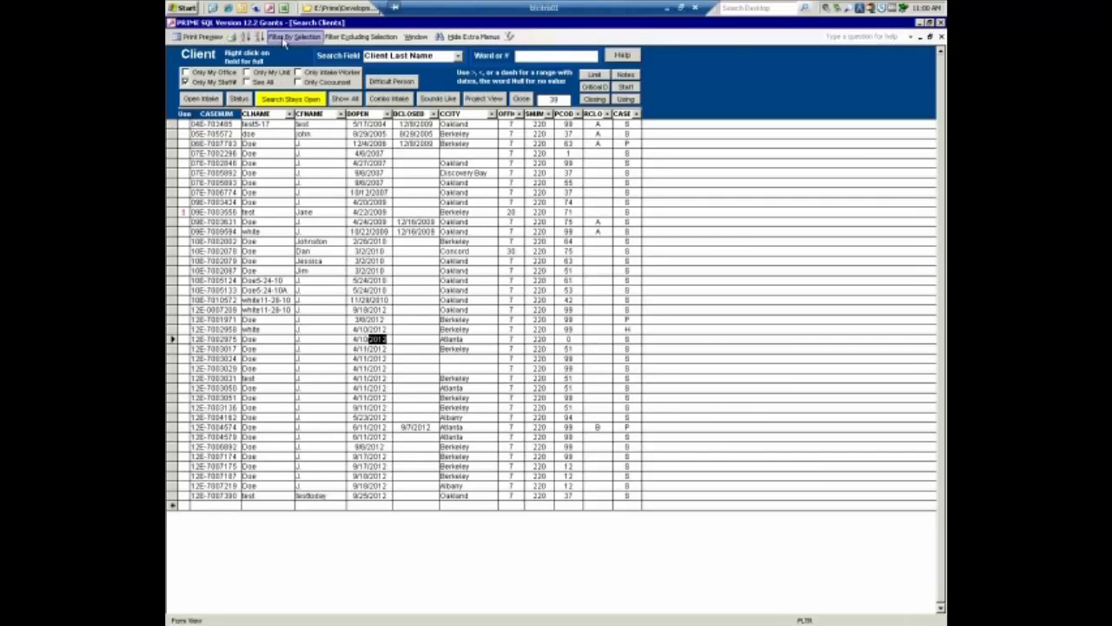
{"action": "left_click", "coordinate": [286, 37]}
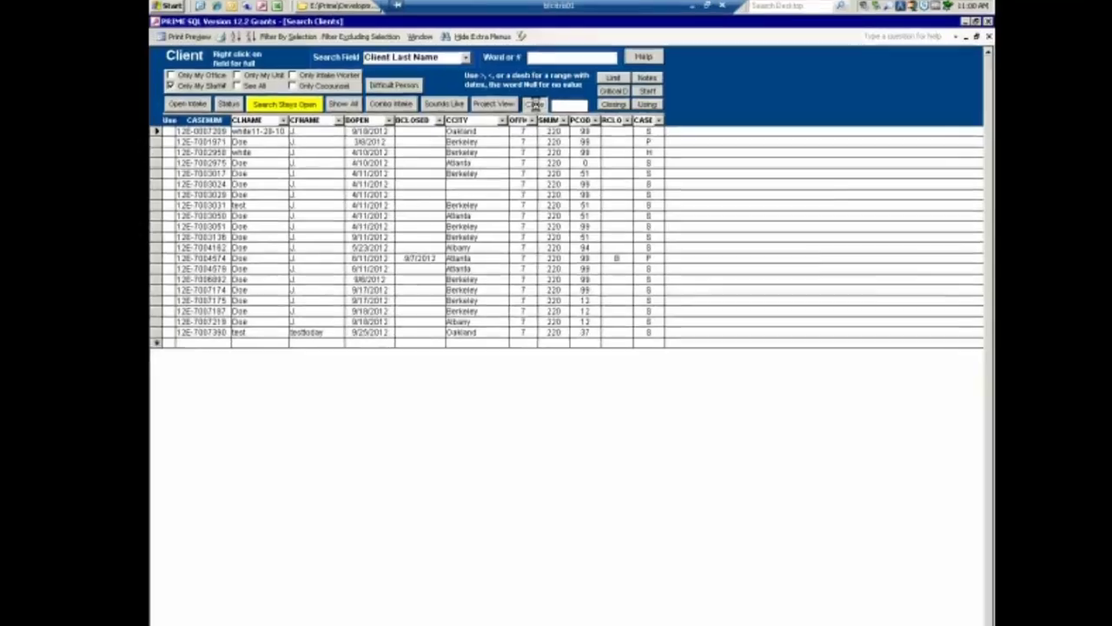
{"action": "left_click", "coordinate": [522, 99]}
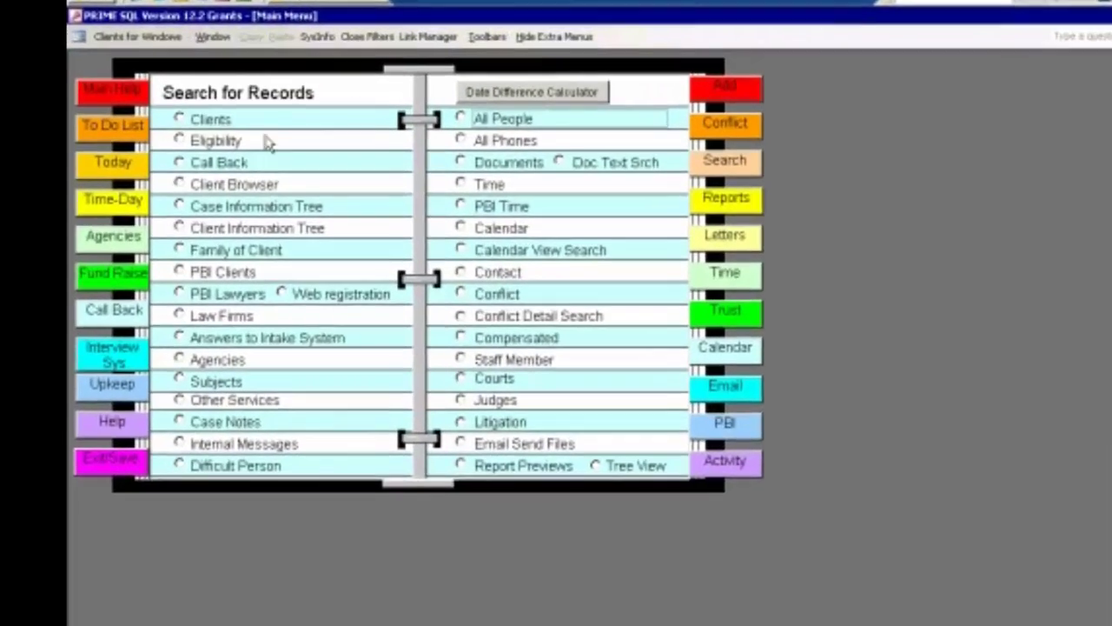
Step: Search the client records and open the intake of the Berkeley case opened 9/17/2012 with problem code 12, keeping the search open
{"action": "left_click", "coordinate": [186, 119]}
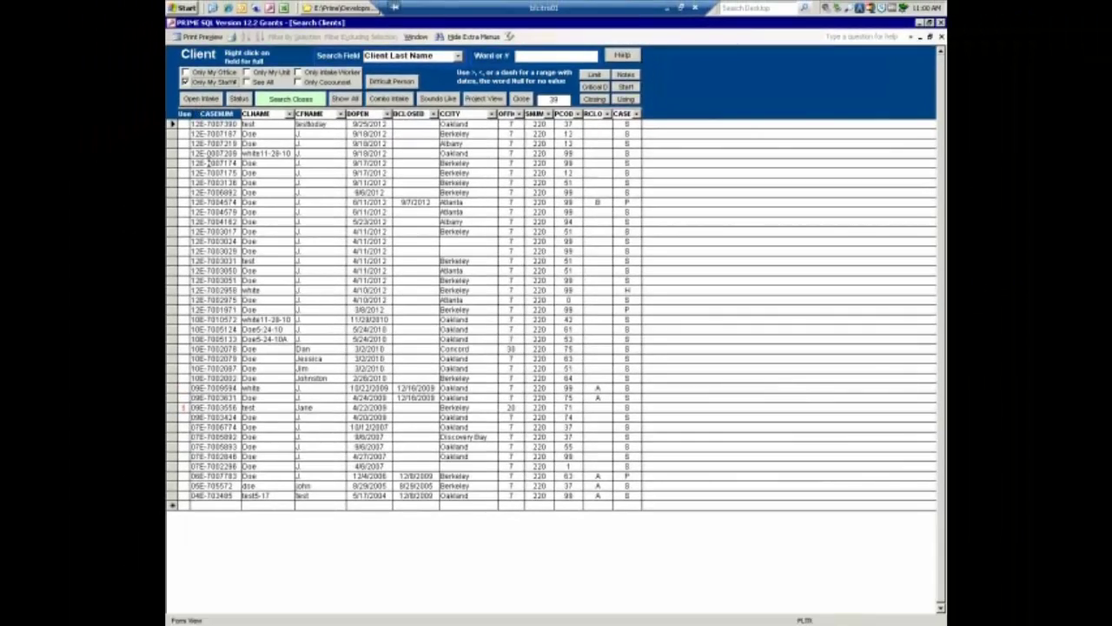
{"action": "left_click", "coordinate": [209, 173]}
{"action": "left_click", "coordinate": [201, 101]}
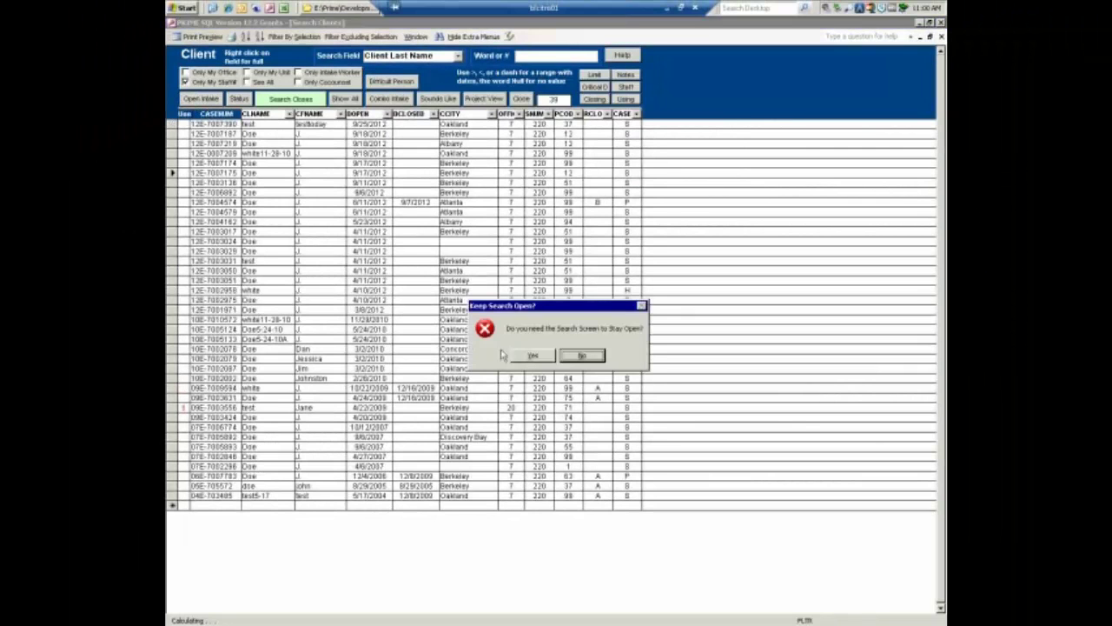
{"action": "left_click", "coordinate": [530, 357]}
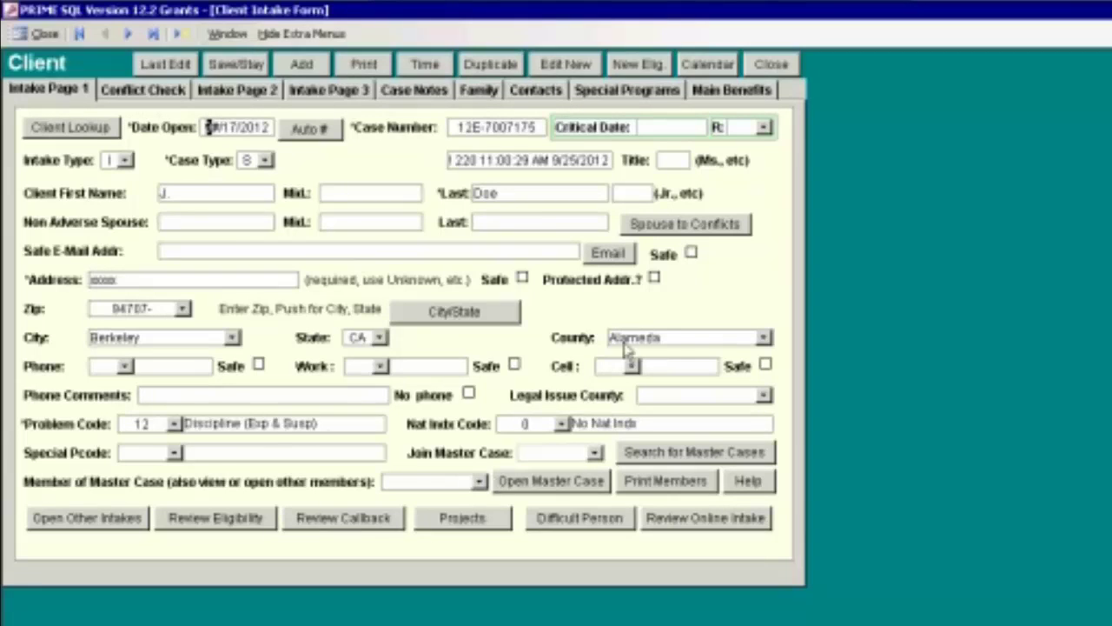
Step: Review the client's second and third intake pages, read the case notes and show them in editable form
{"action": "left_click", "coordinate": [237, 92]}
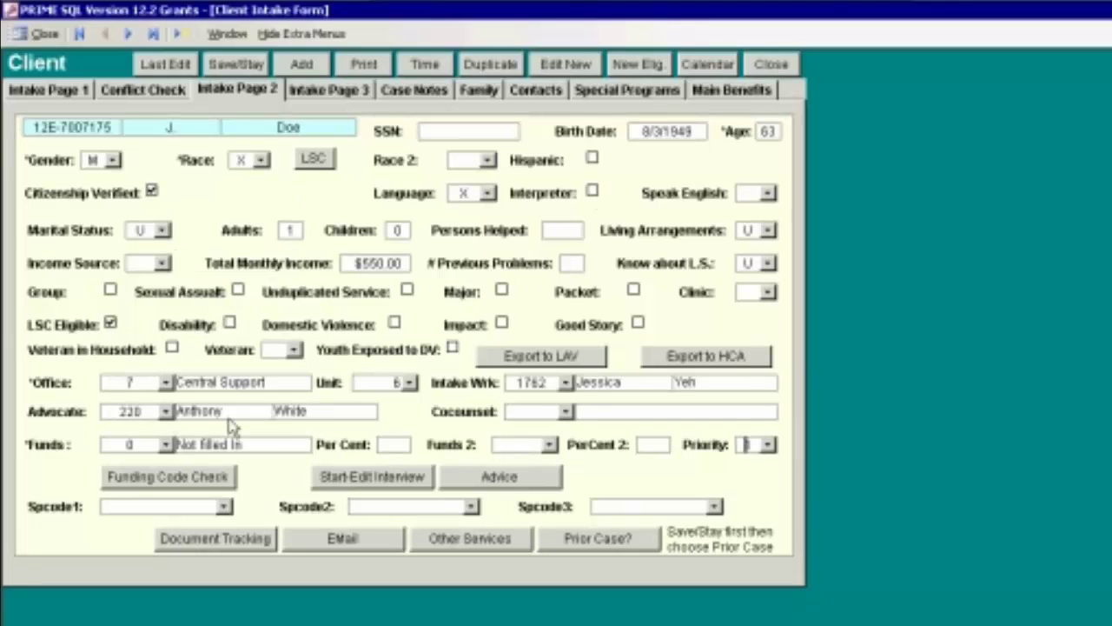
{"action": "left_click", "coordinate": [319, 96]}
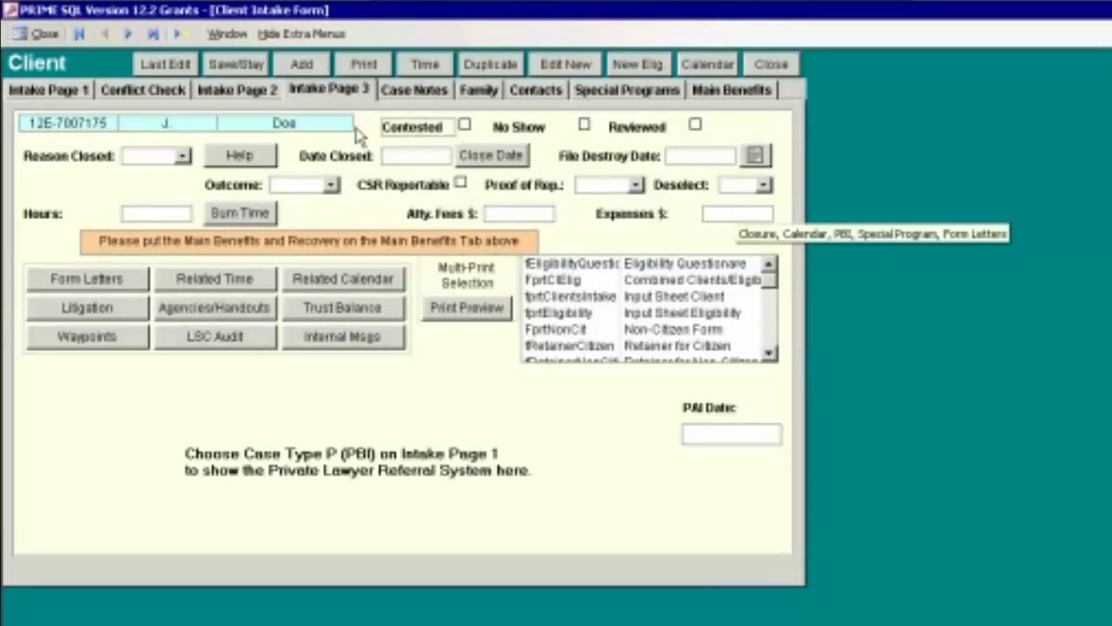
{"action": "left_click", "coordinate": [416, 90]}
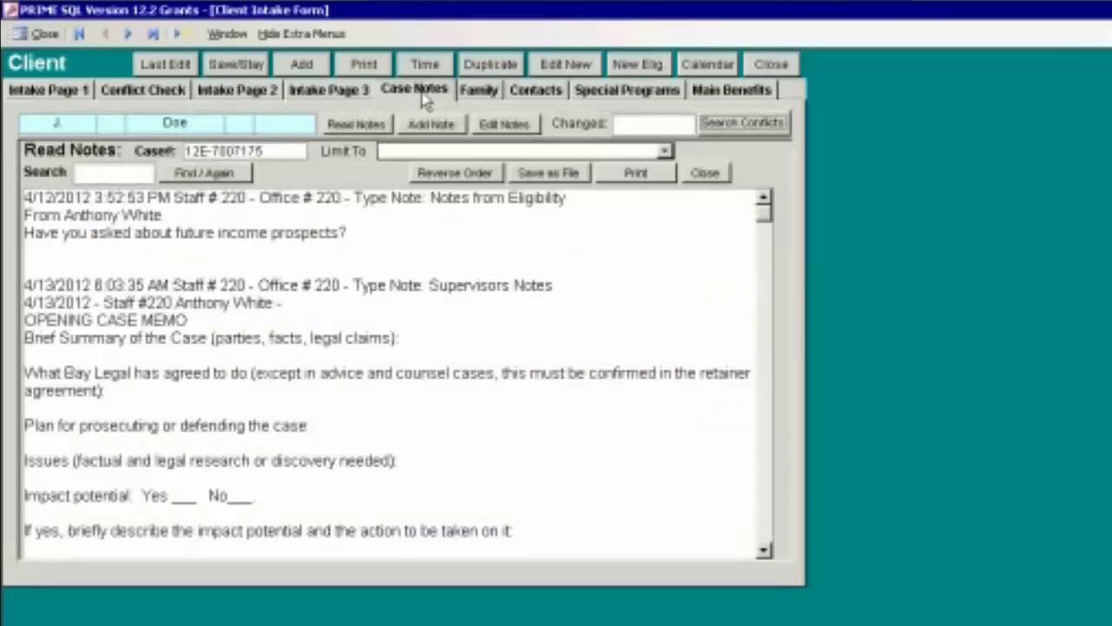
{"action": "left_click", "coordinate": [504, 123]}
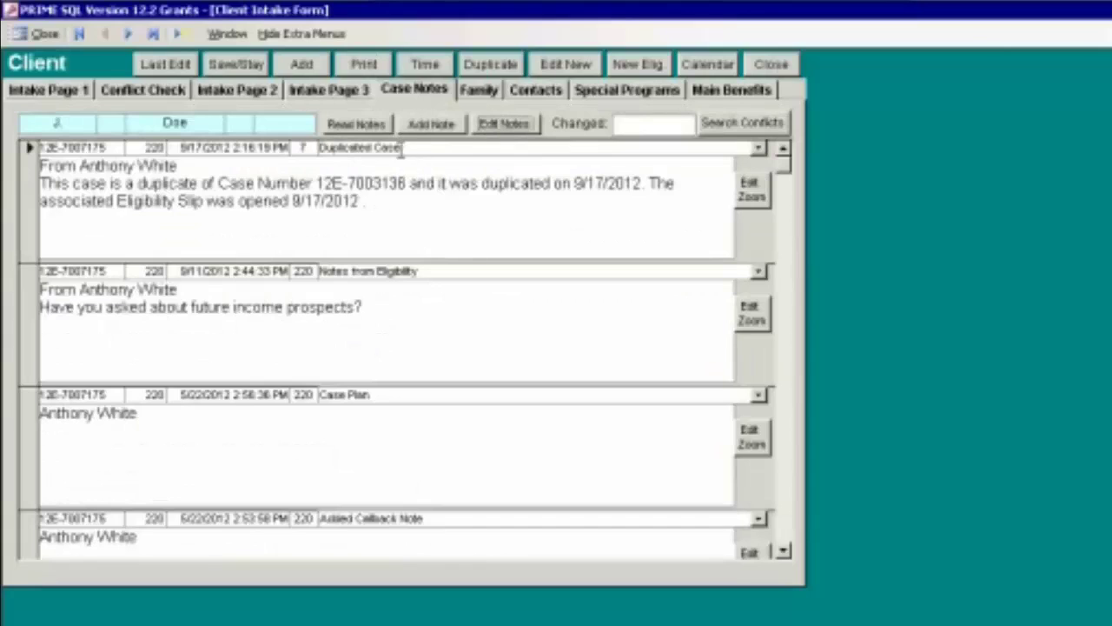
Step: Associate an existing case worker (CW) from the contact list with the client's case
{"action": "left_click", "coordinate": [545, 92]}
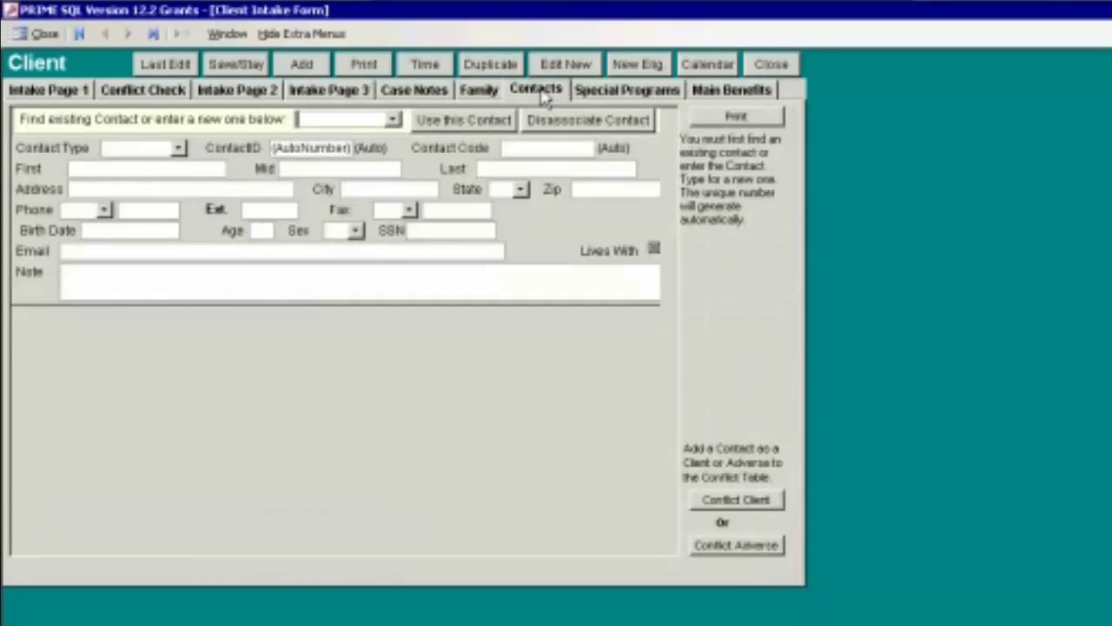
{"action": "left_click", "coordinate": [394, 120]}
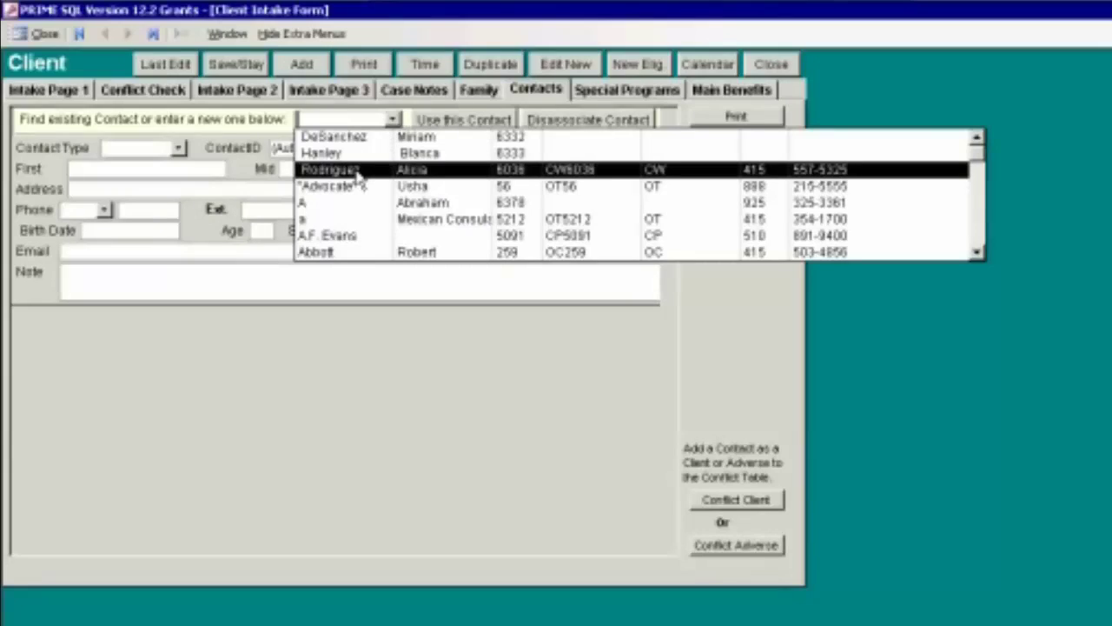
{"action": "left_click", "coordinate": [356, 170]}
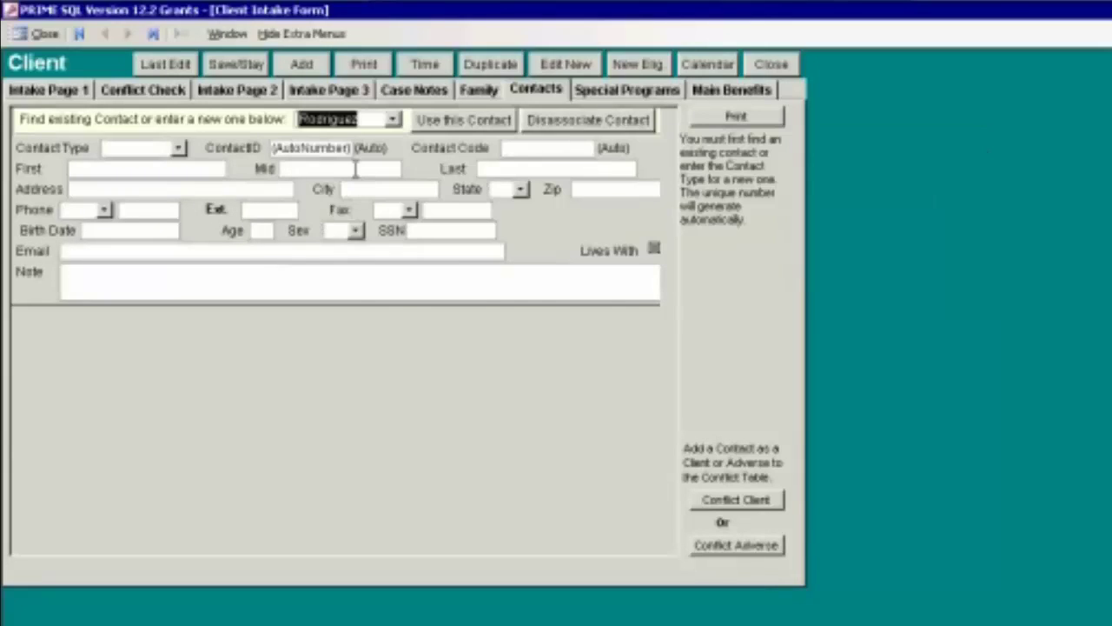
{"action": "left_click", "coordinate": [454, 120]}
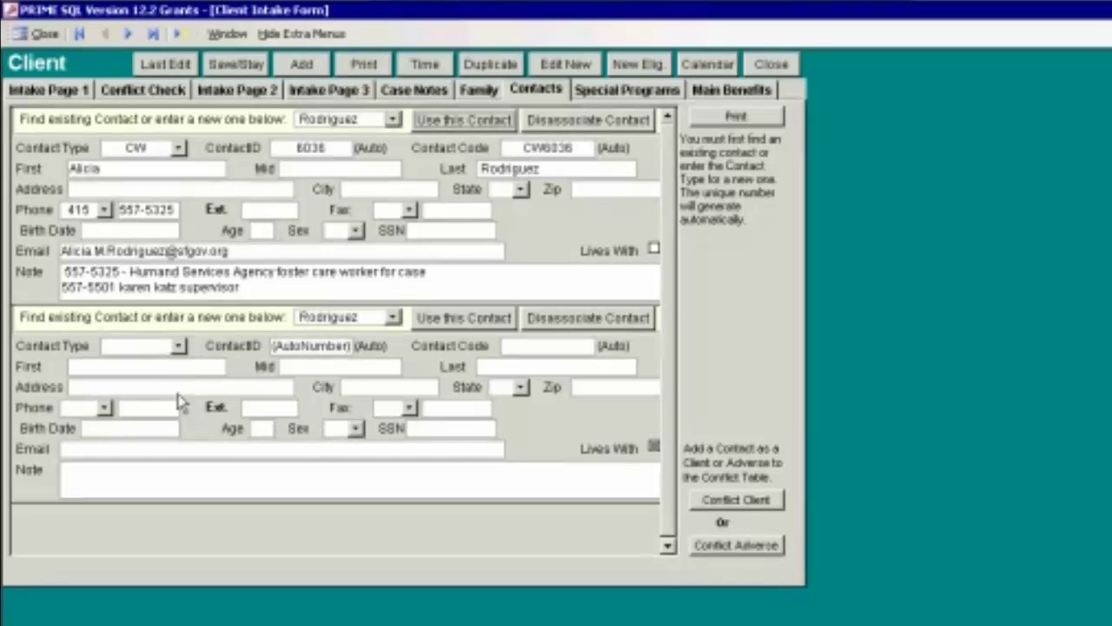
Step: Add a new contact of type WF (Witness Factual) with last name test to the case and save the record
{"action": "left_click", "coordinate": [178, 348]}
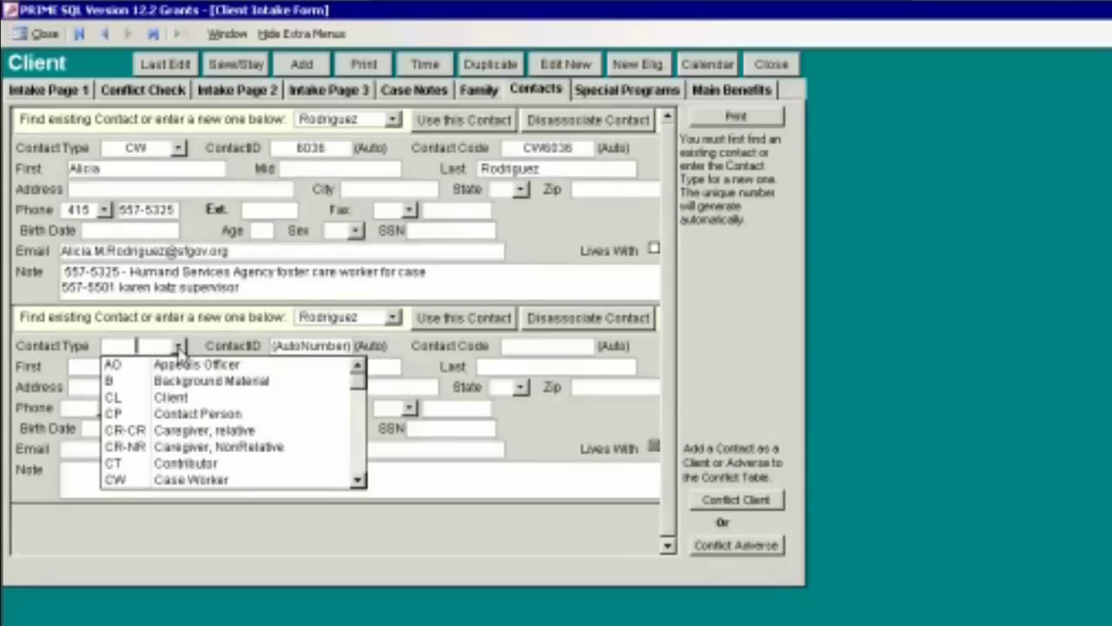
{"action": "left_click", "coordinate": [358, 471]}
{"action": "left_click", "coordinate": [358, 471]}
{"action": "left_click", "coordinate": [358, 471]}
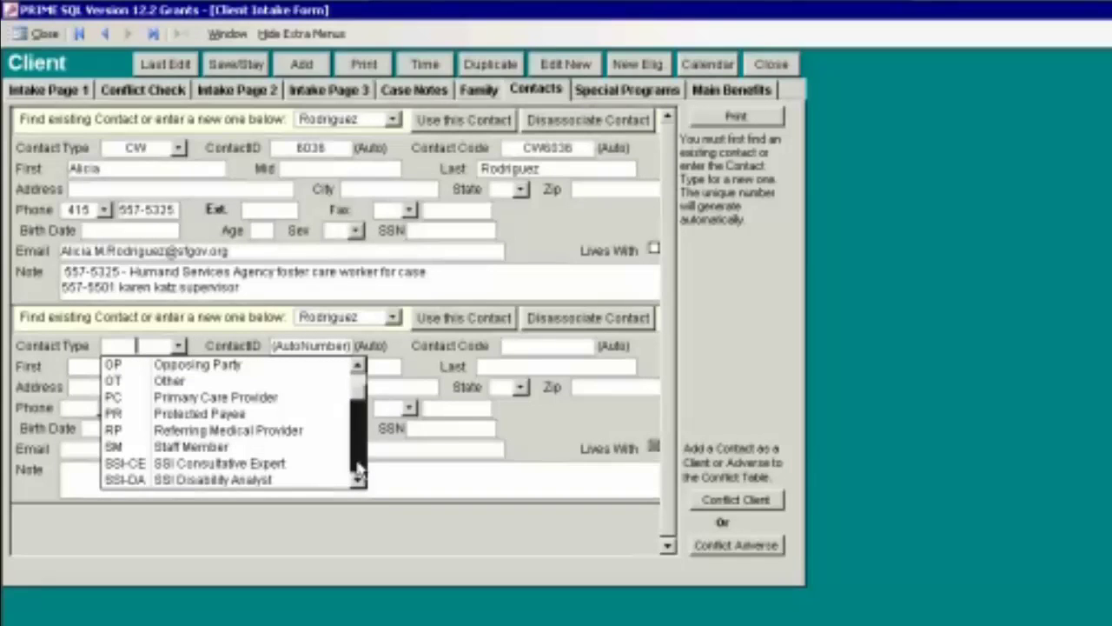
{"action": "left_click", "coordinate": [358, 471]}
{"action": "left_click", "coordinate": [358, 471]}
{"action": "left_click", "coordinate": [358, 471]}
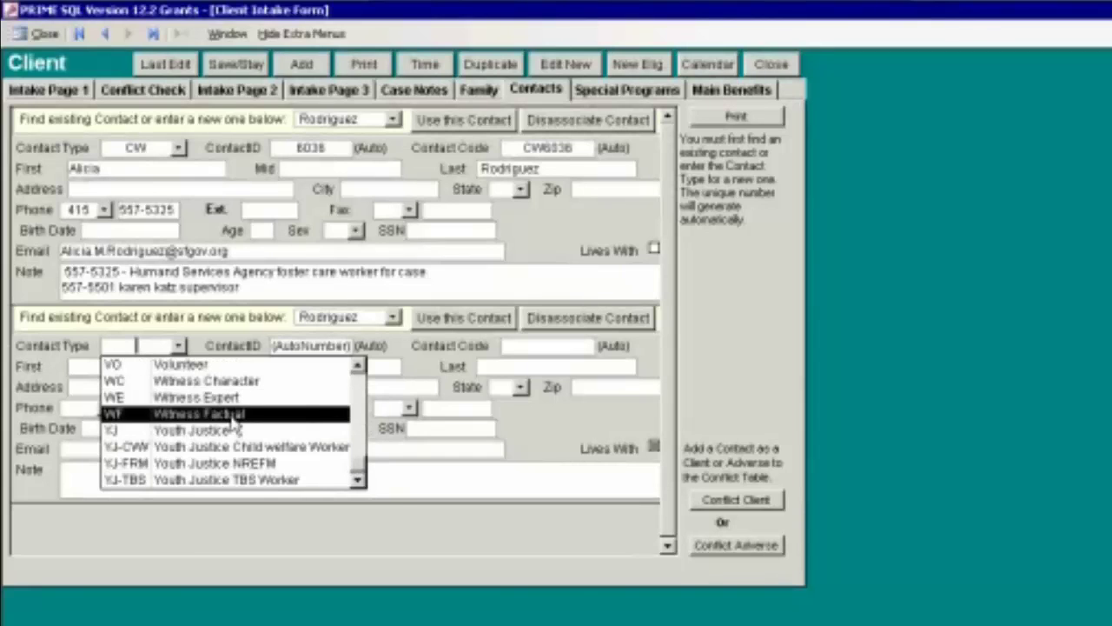
{"action": "left_click", "coordinate": [232, 417]}
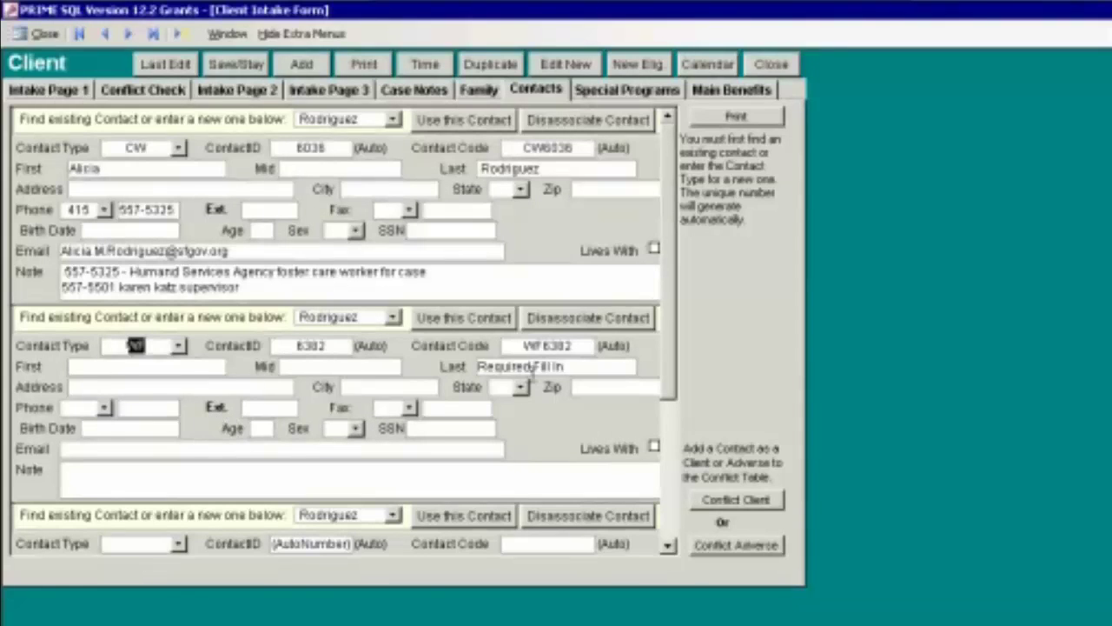
{"action": "left_click_drag", "start_coordinate": [575, 366], "coordinate": [466, 369]}
{"action": "type", "text": "test"}
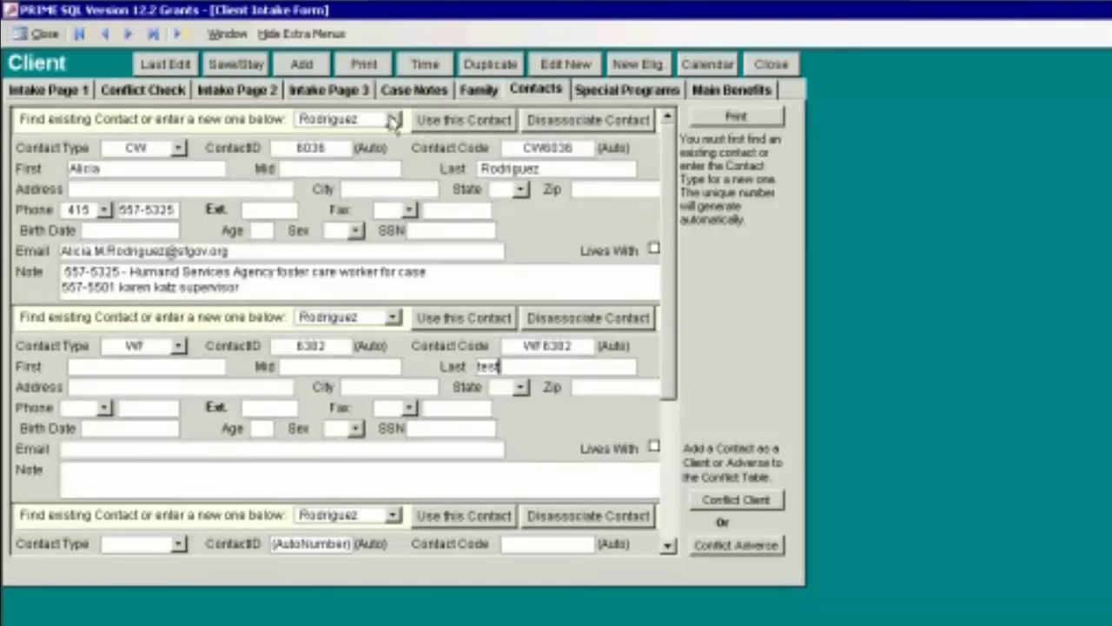
{"action": "left_click", "coordinate": [246, 67]}
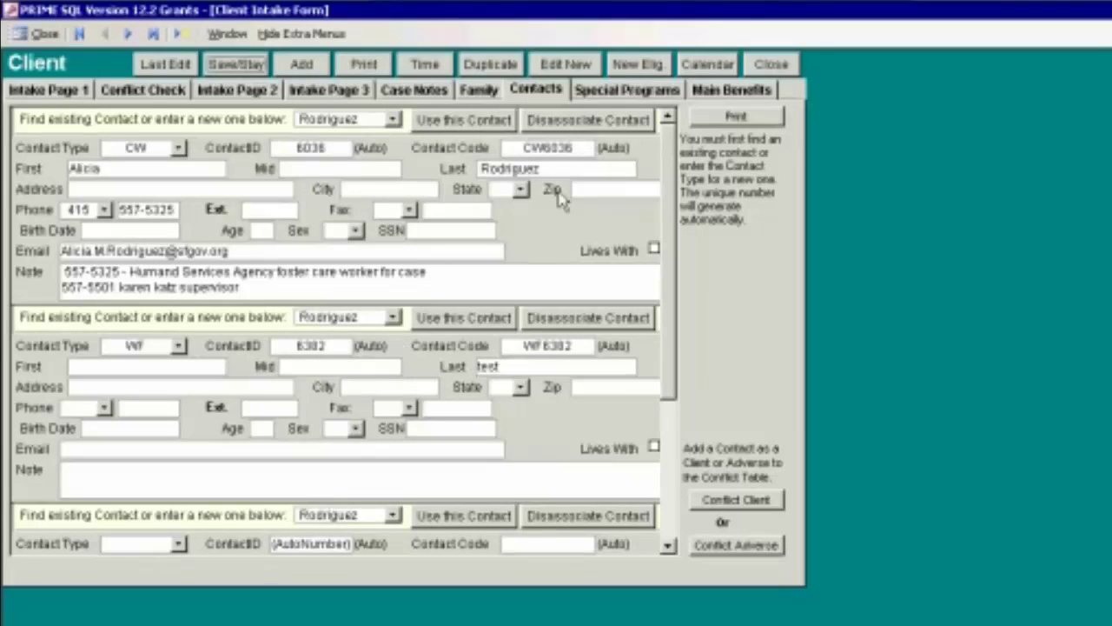
Step: Close the intake form, view the list of all contact records and close that search
{"action": "left_click", "coordinate": [766, 67]}
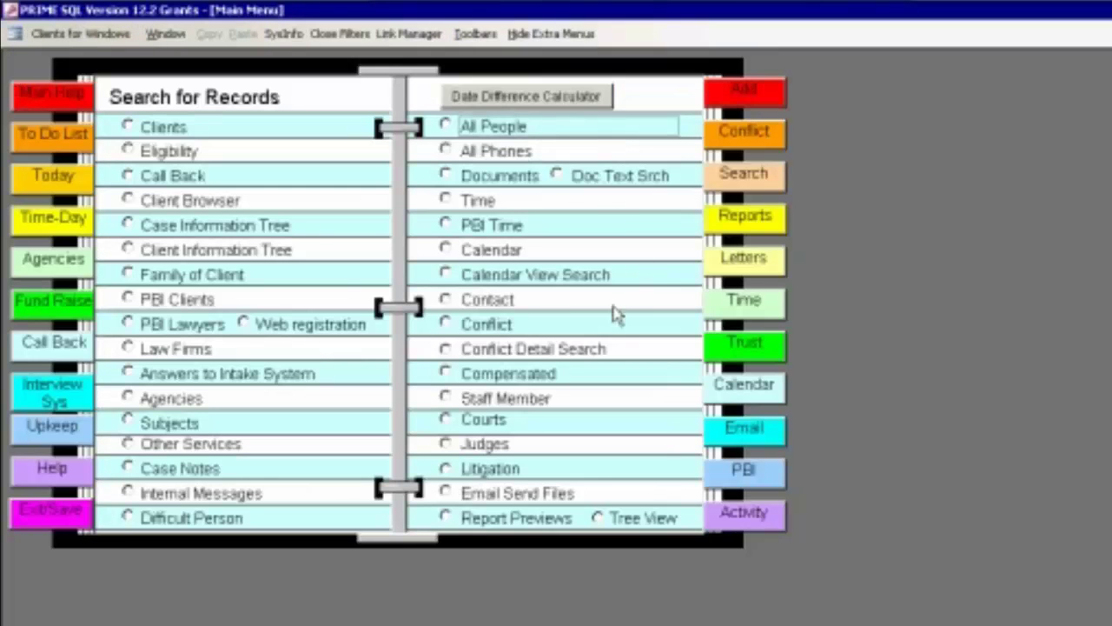
{"action": "left_click", "coordinate": [469, 301]}
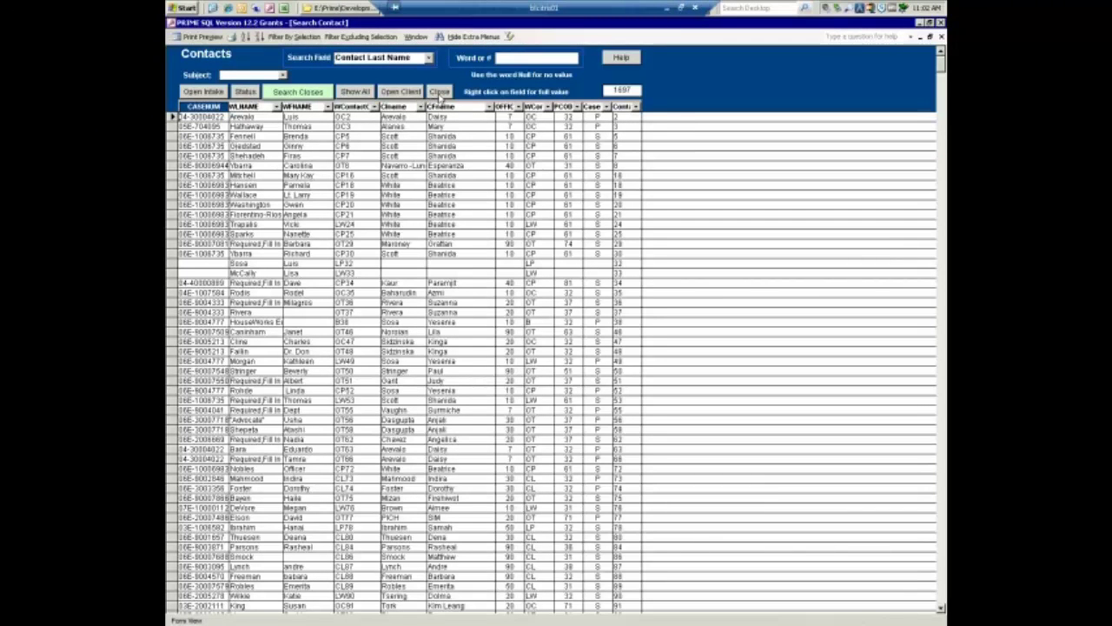
{"action": "left_click", "coordinate": [439, 93]}
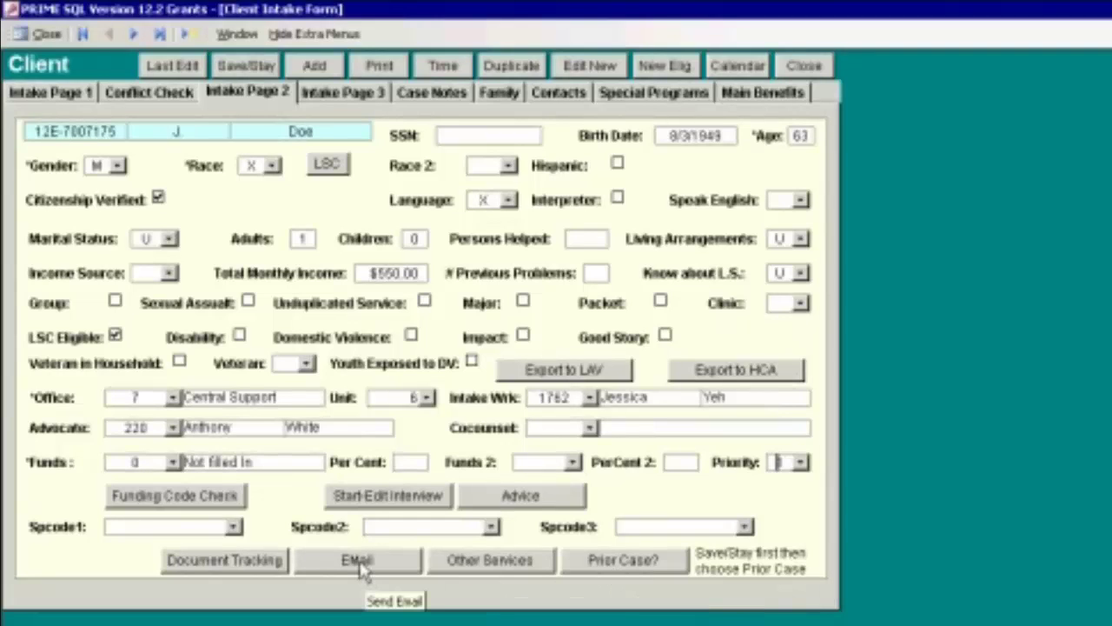
Step: Open document tracking for the client's case and create a base-level folder named Pleadings
{"action": "left_click", "coordinate": [221, 569]}
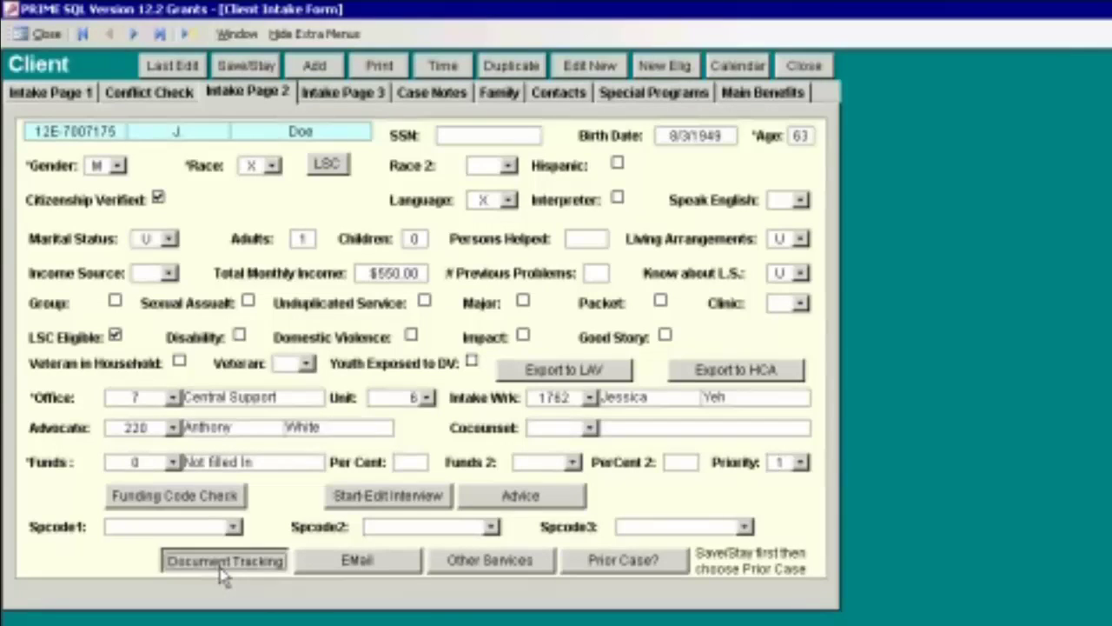
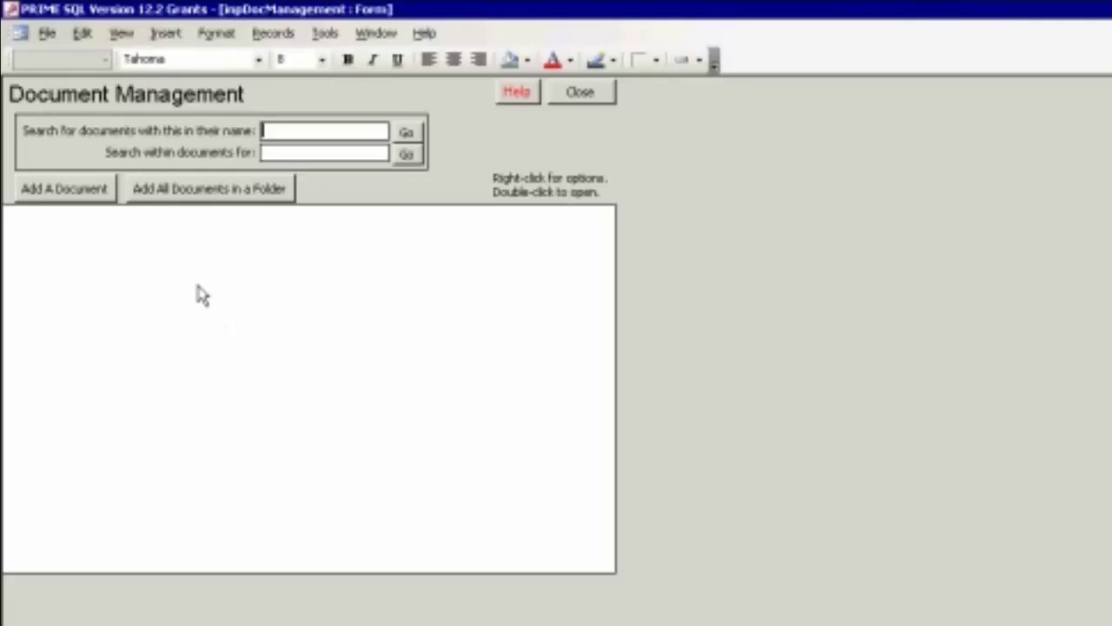
{"action": "right_click", "coordinate": [199, 290]}
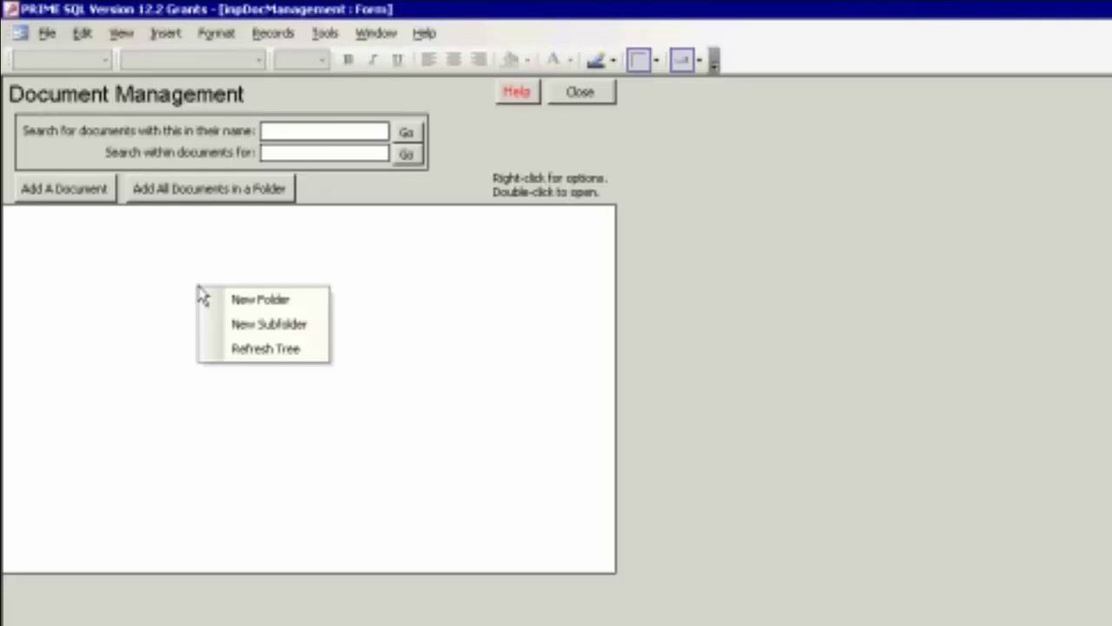
{"action": "left_click", "coordinate": [248, 304]}
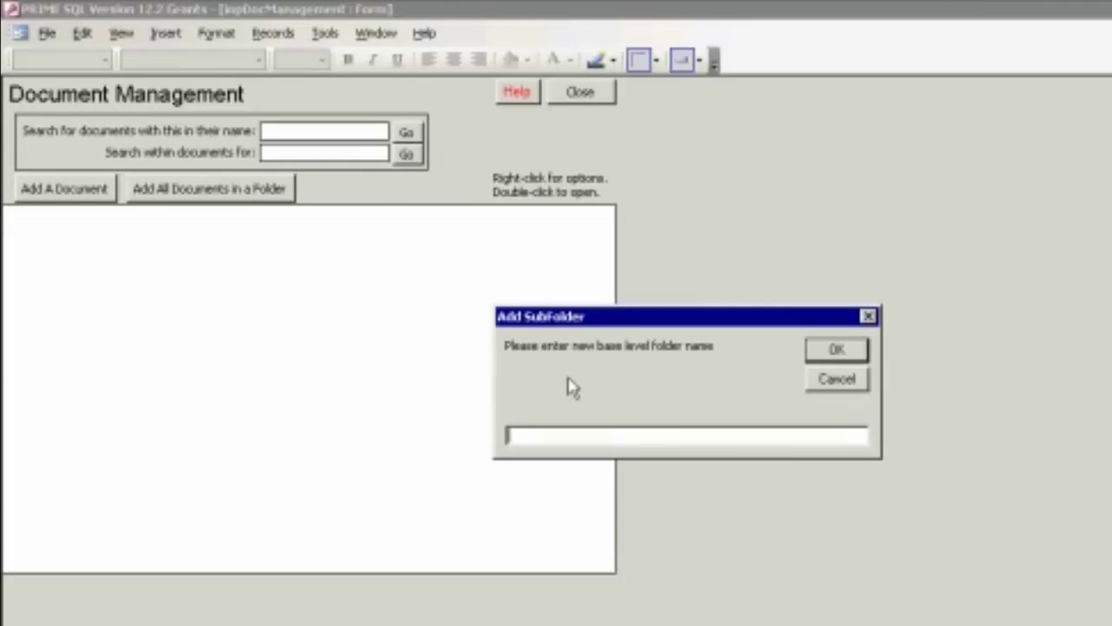
{"action": "type", "text": "Pleadings"}
{"action": "key", "text": "Return"}
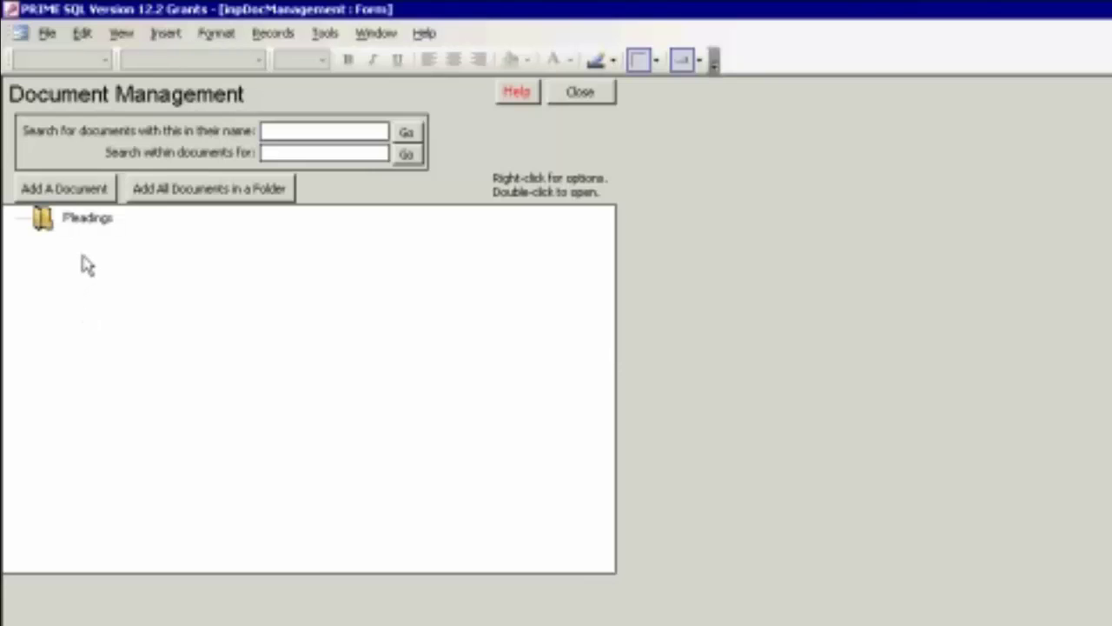
Step: Start adding a document to the Pleadings folder and browse to the staff member's network folder for the file
{"action": "left_click", "coordinate": [87, 221]}
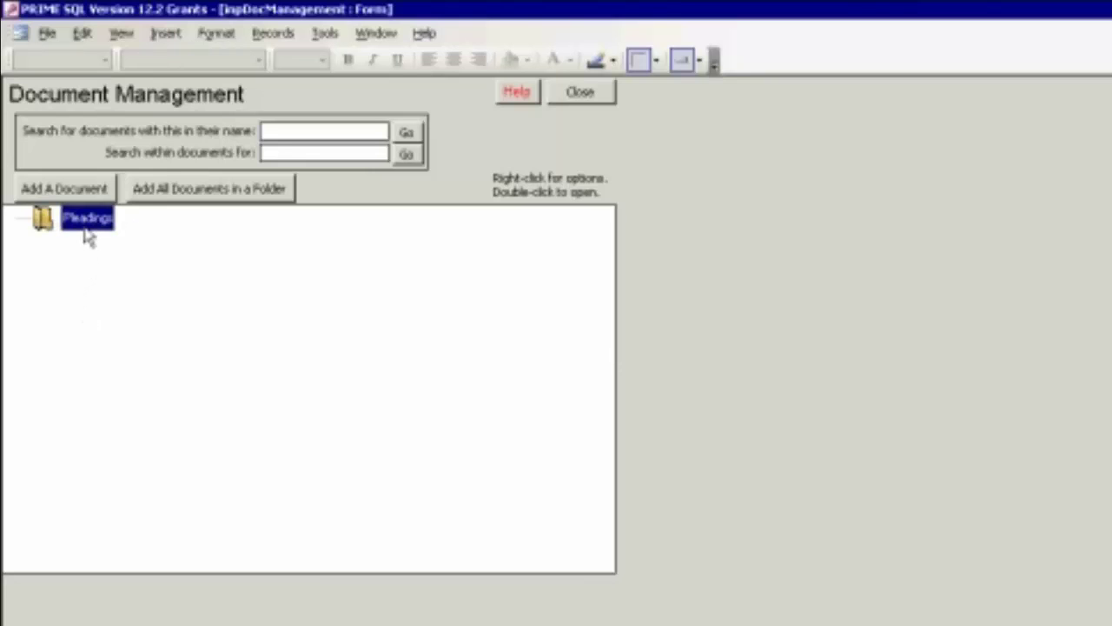
{"action": "left_click", "coordinate": [57, 187]}
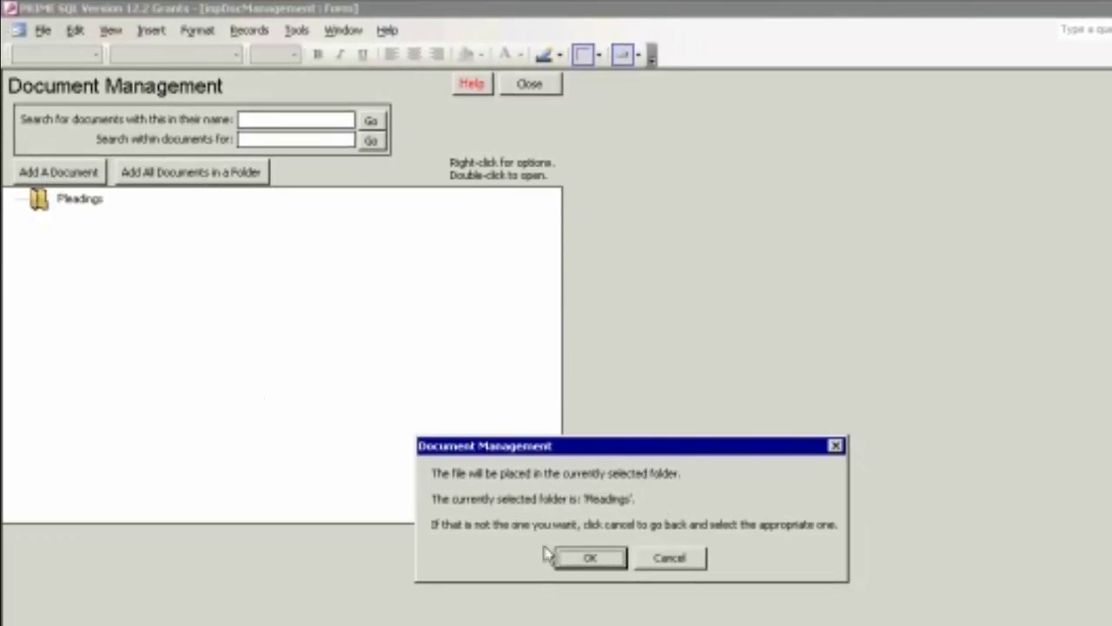
{"action": "left_click", "coordinate": [586, 561]}
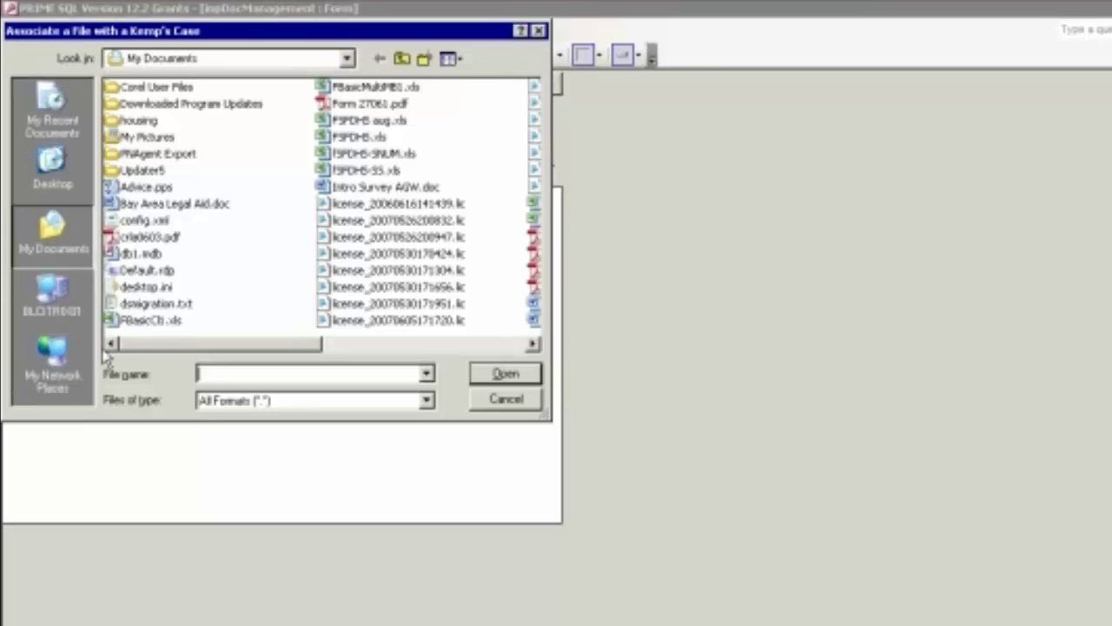
{"action": "left_click", "coordinate": [54, 300]}
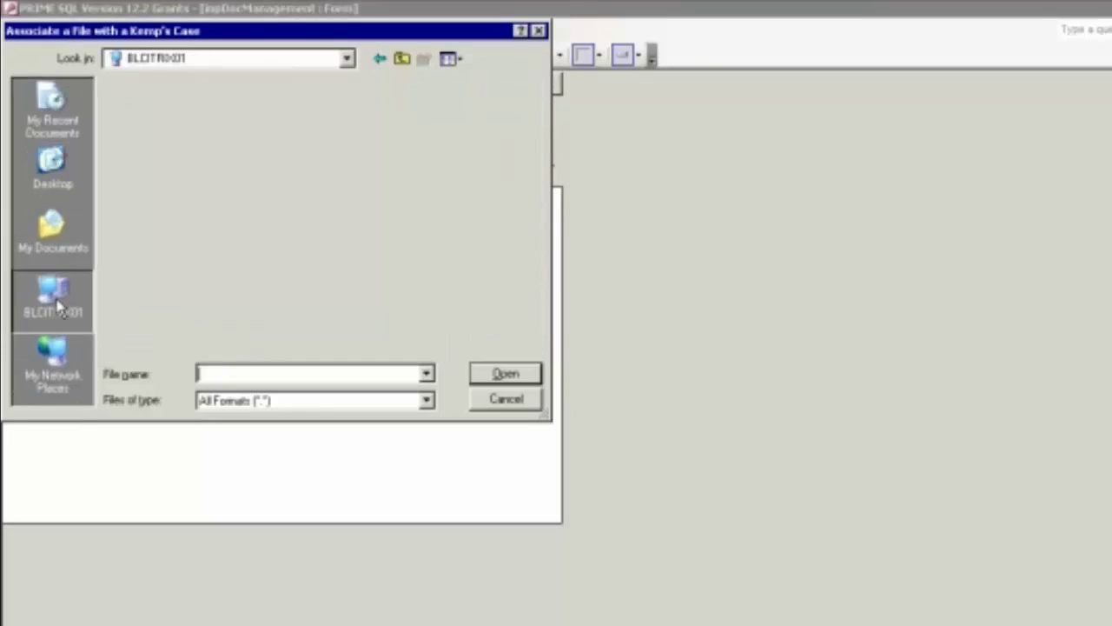
{"action": "left_click", "coordinate": [49, 379]}
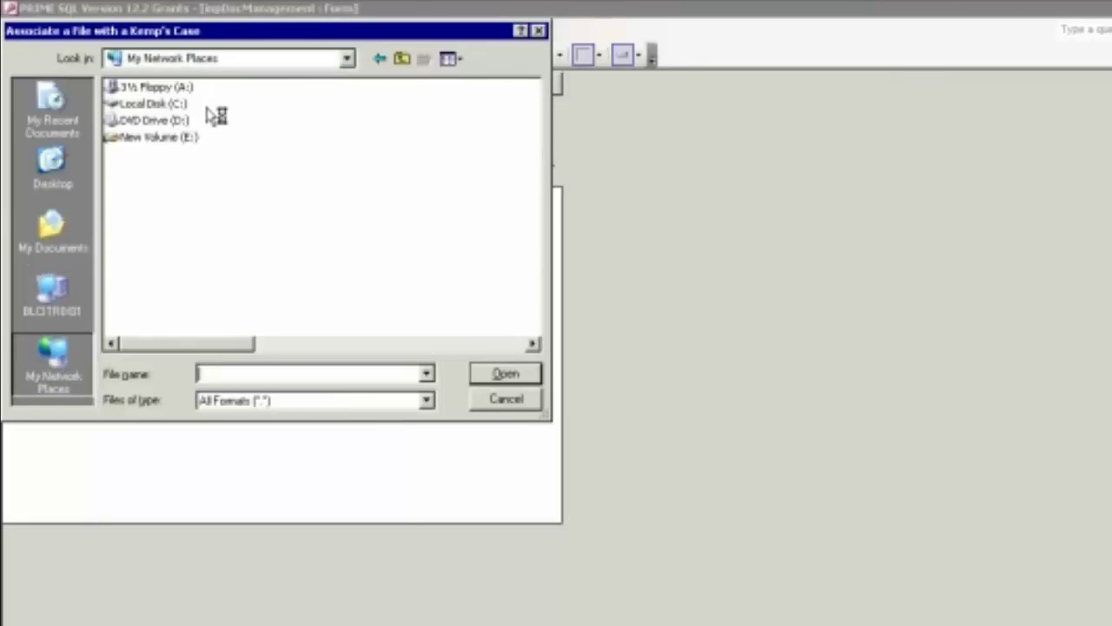
{"action": "left_click", "coordinate": [131, 120]}
{"action": "double_click", "coordinate": [126, 123]}
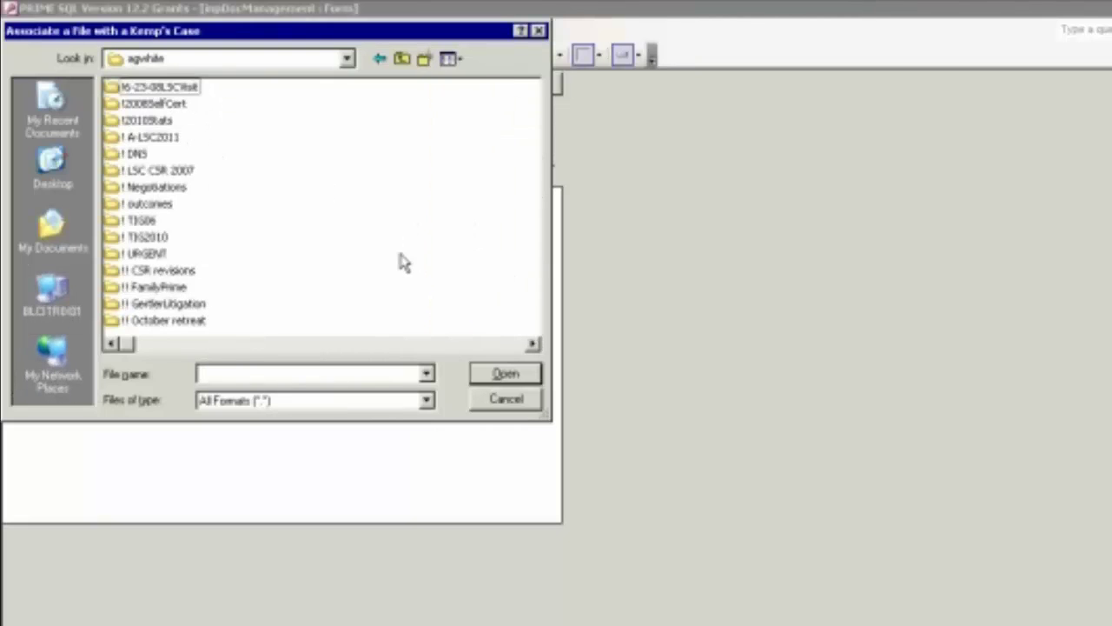
Step: Attach AGWTimeSheet3-5-11To3-18-11.pdf to the Pleadings folder and save a copy of it in SQL Server
{"action": "left_click", "coordinate": [500, 346]}
{"action": "left_click_drag", "start_coordinate": [501, 350], "coordinate": [501, 350]}
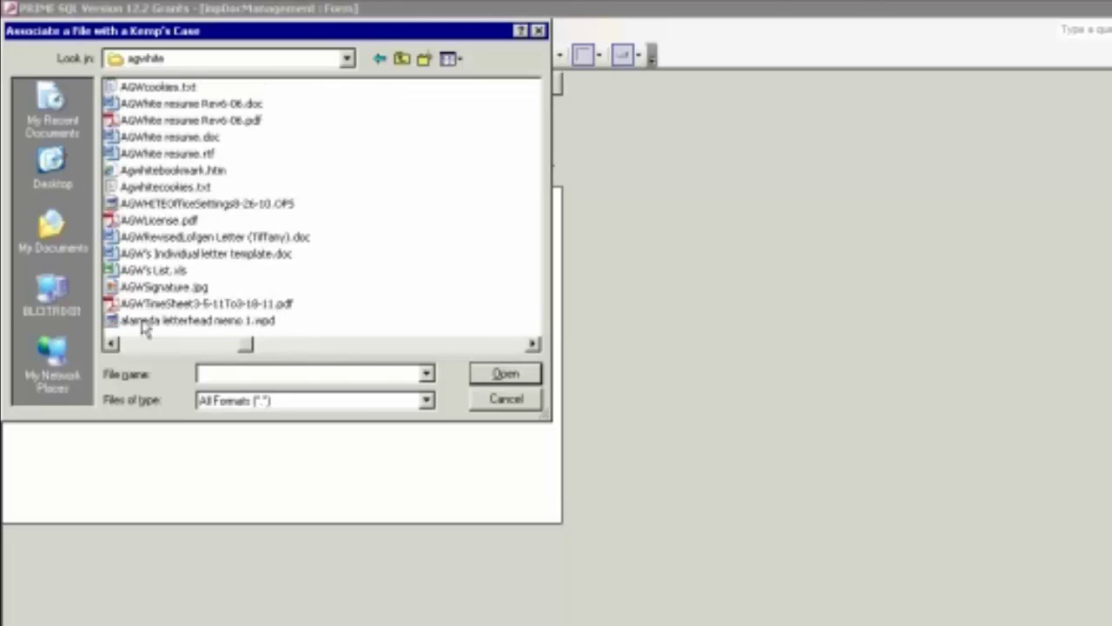
{"action": "left_click", "coordinate": [173, 306]}
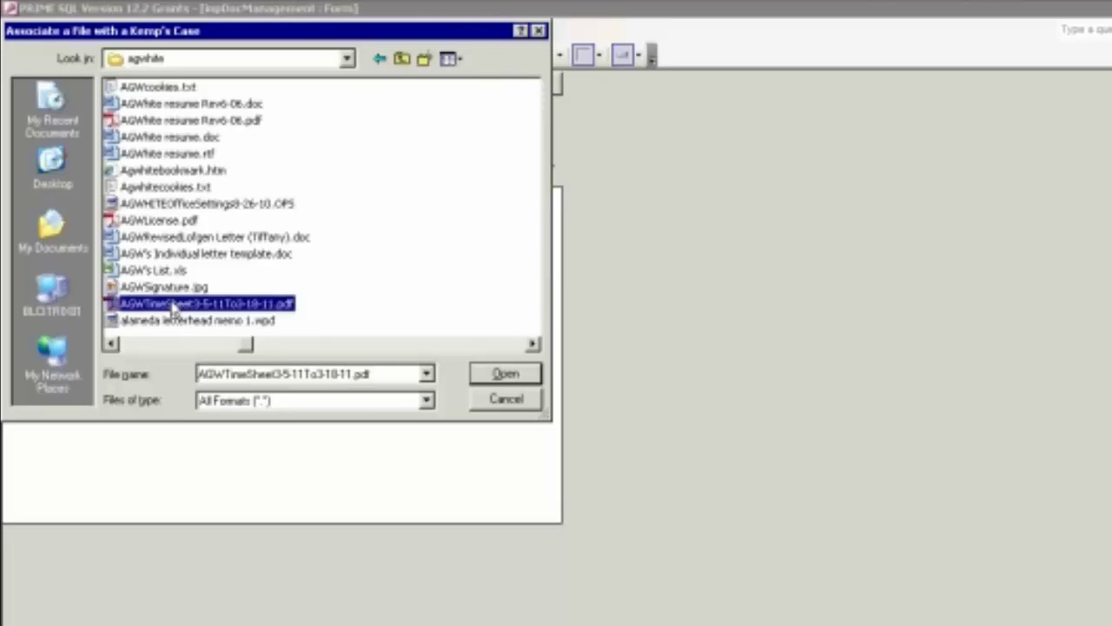
{"action": "left_click", "coordinate": [500, 377]}
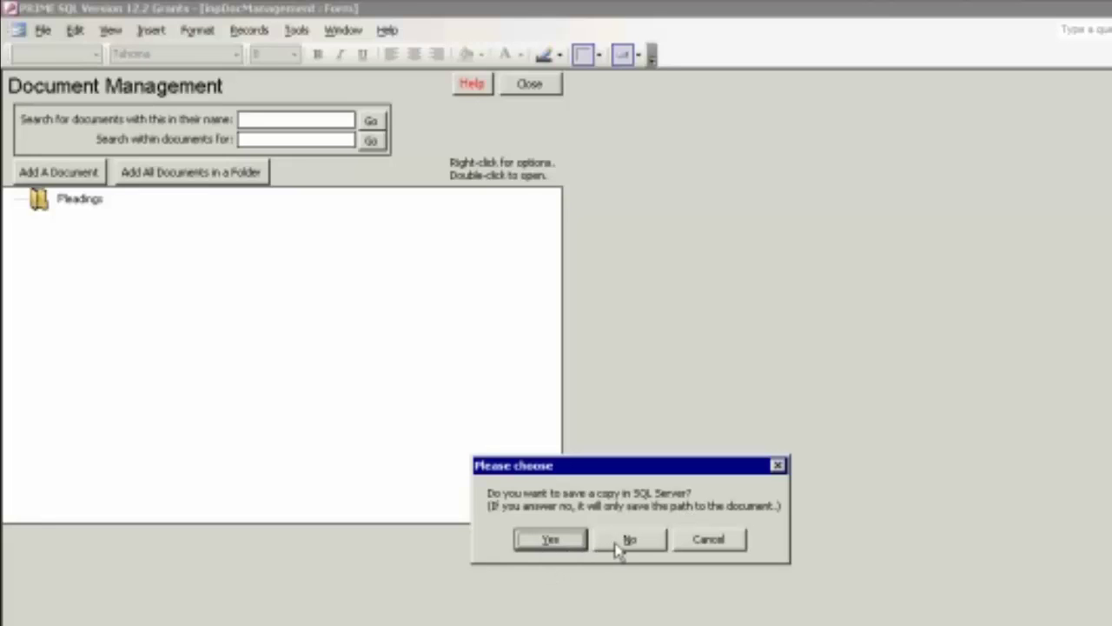
{"action": "left_click", "coordinate": [550, 539]}
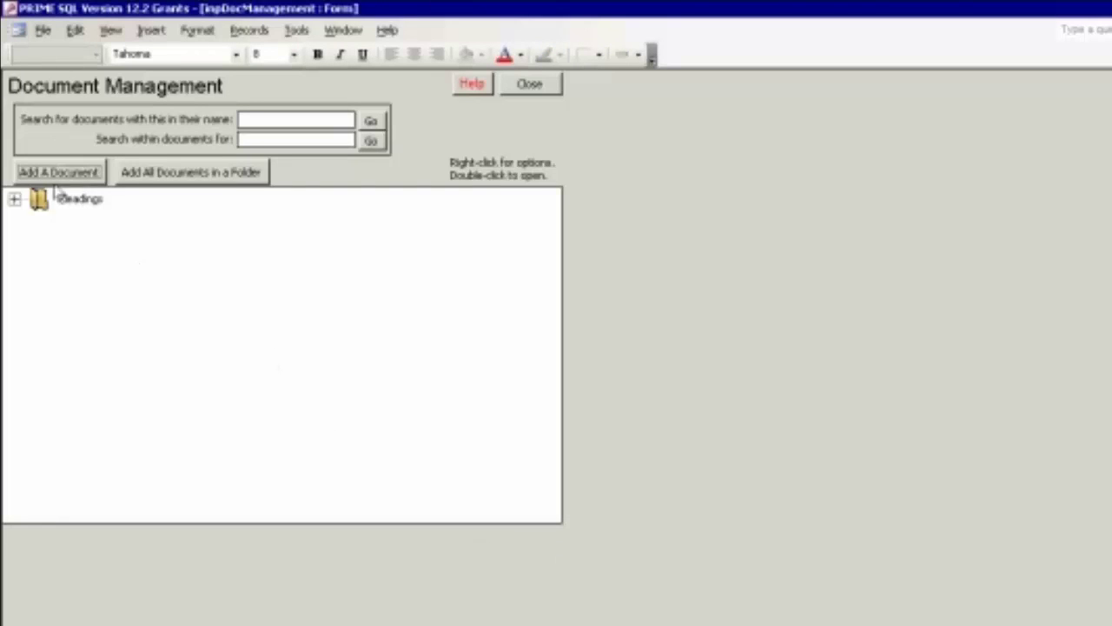
Step: Expand the Pleadings folder, check its folder options and open the AGWTimeSheet3-5-11To3-18-11 document
{"action": "left_click", "coordinate": [14, 202]}
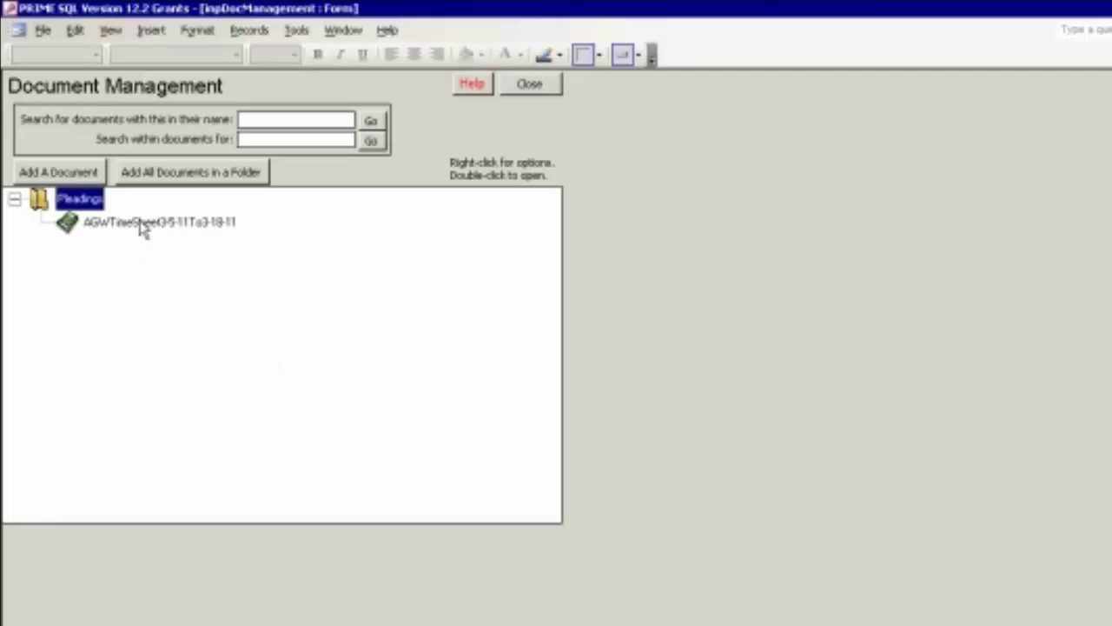
{"action": "left_click", "coordinate": [141, 224]}
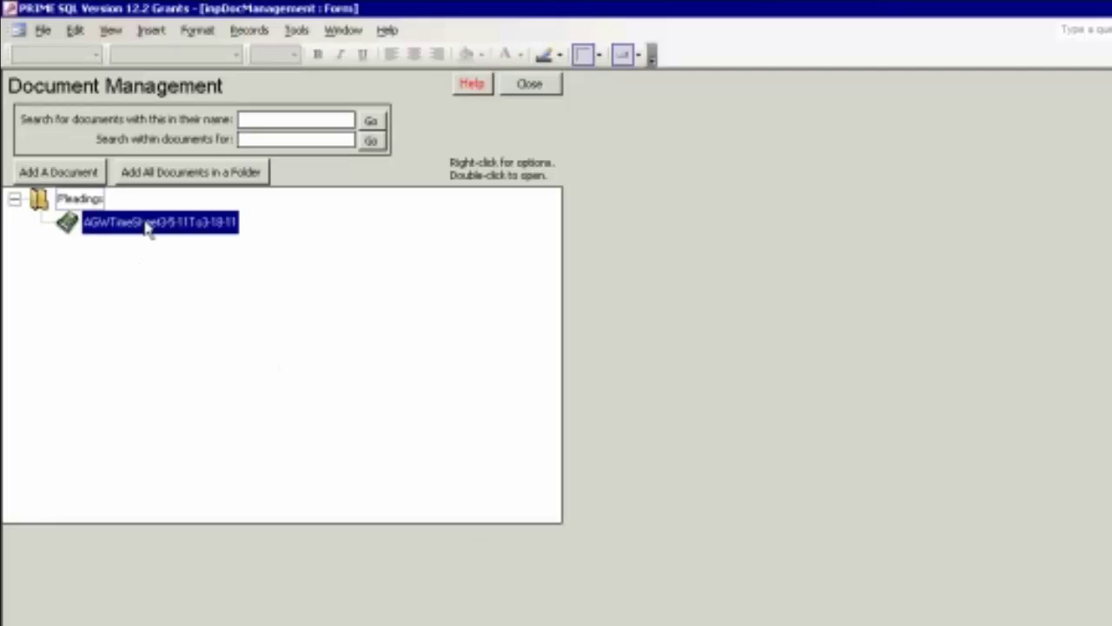
{"action": "left_click", "coordinate": [83, 202]}
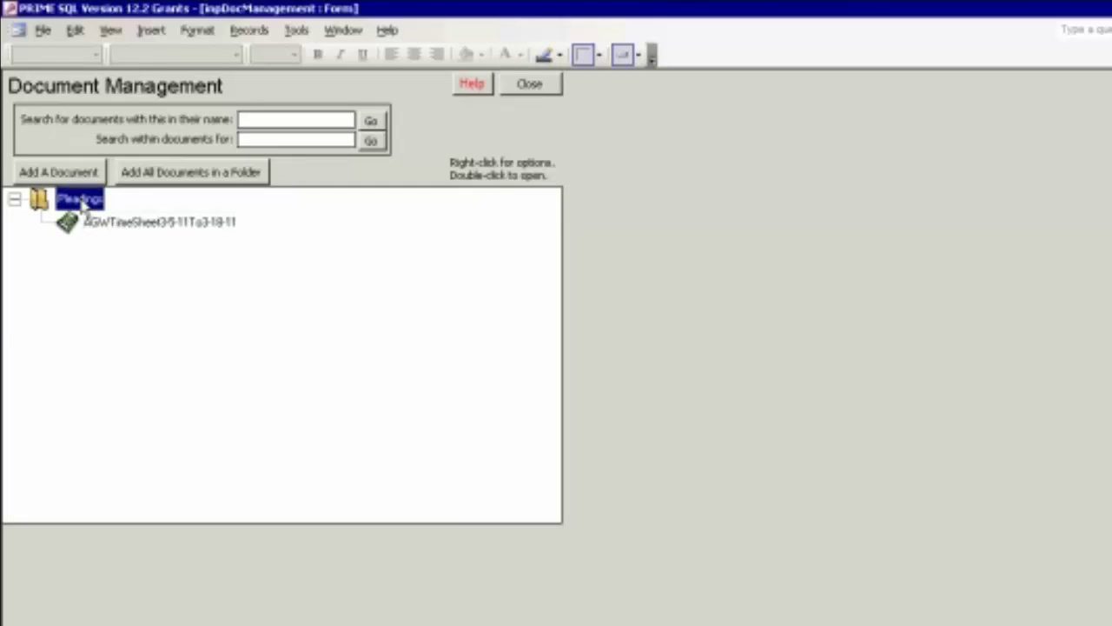
{"action": "right_click", "coordinate": [82, 201]}
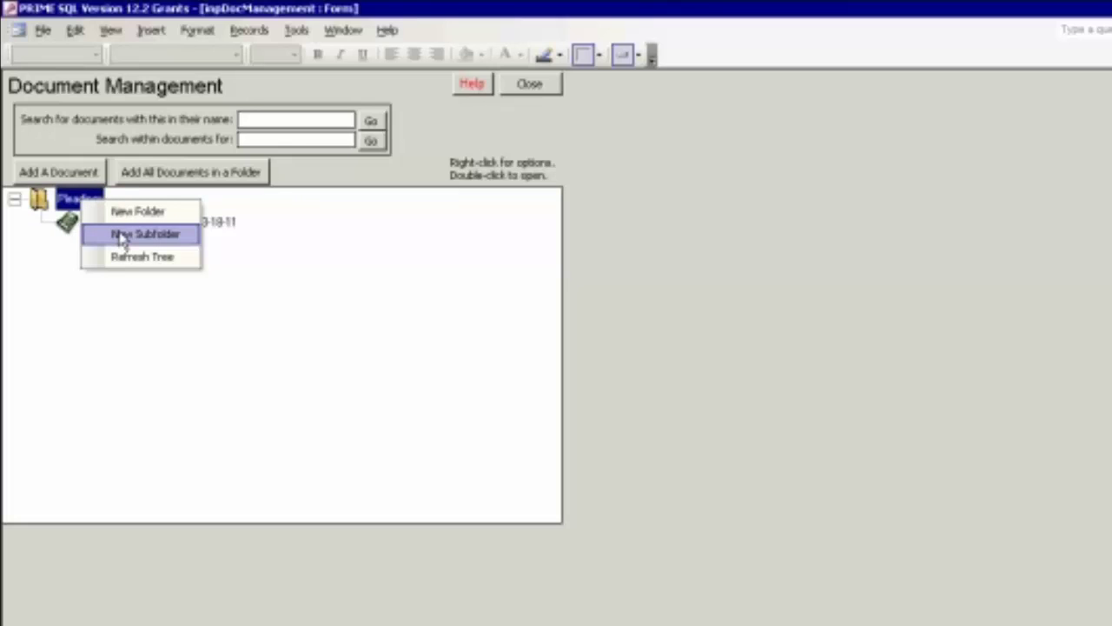
{"action": "left_click", "coordinate": [33, 315]}
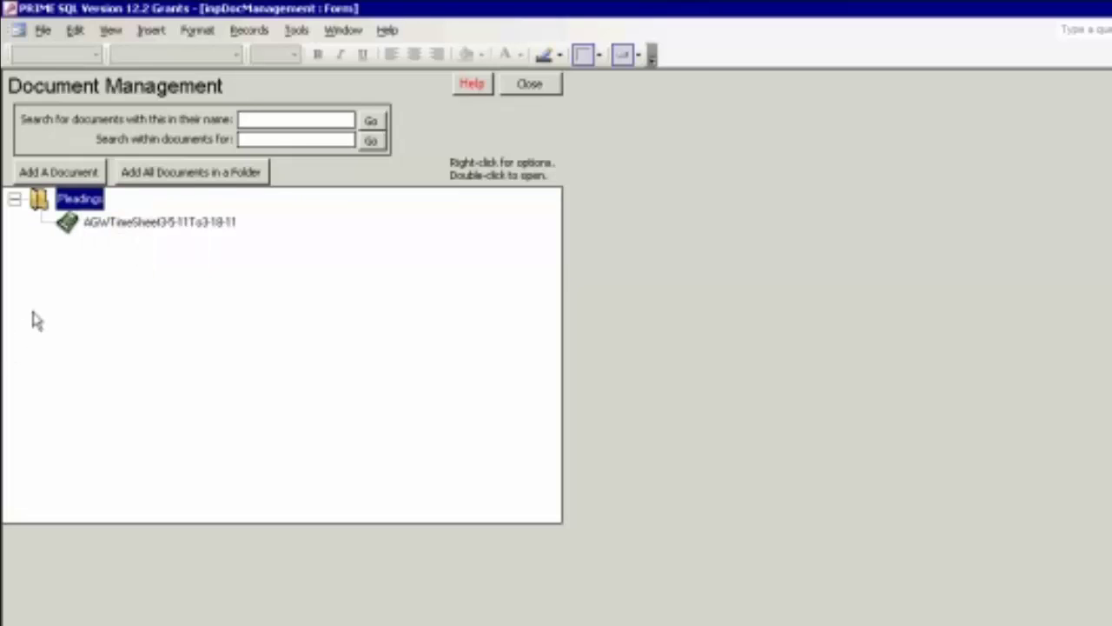
{"action": "double_click", "coordinate": [137, 224]}
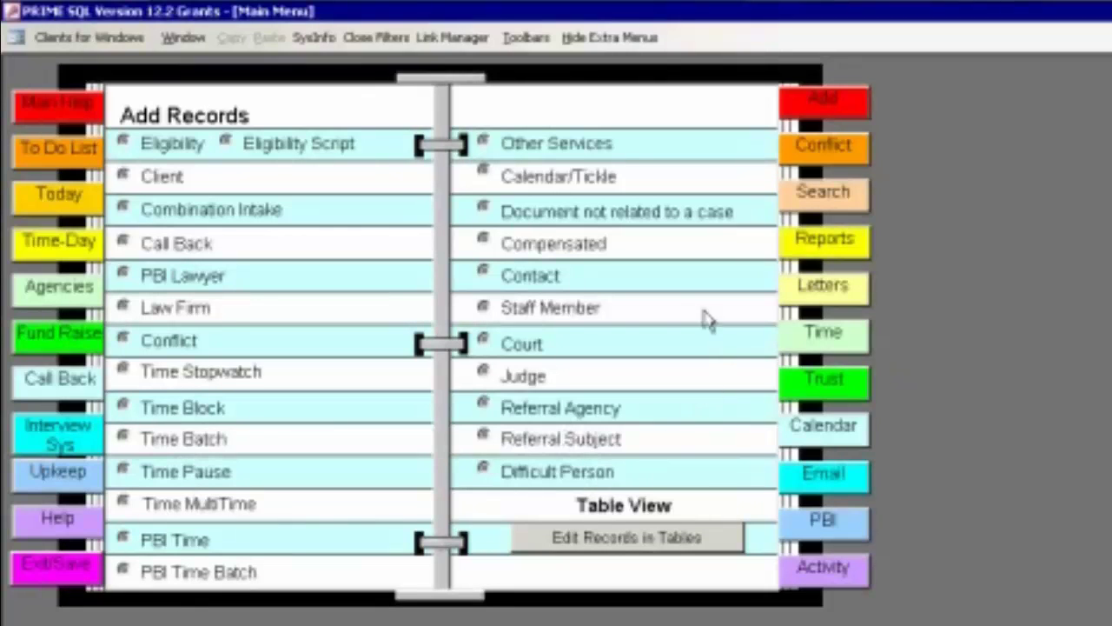
Step: Start a new staff member record and browse the used staff numbers for a free one
{"action": "left_click", "coordinate": [556, 311]}
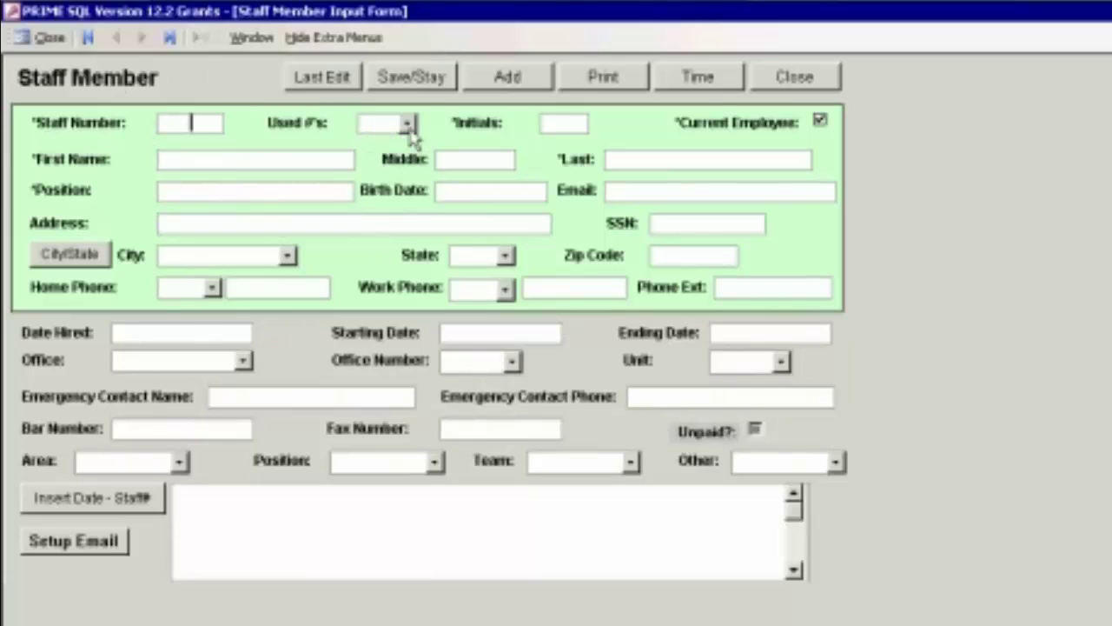
{"action": "left_click", "coordinate": [408, 126]}
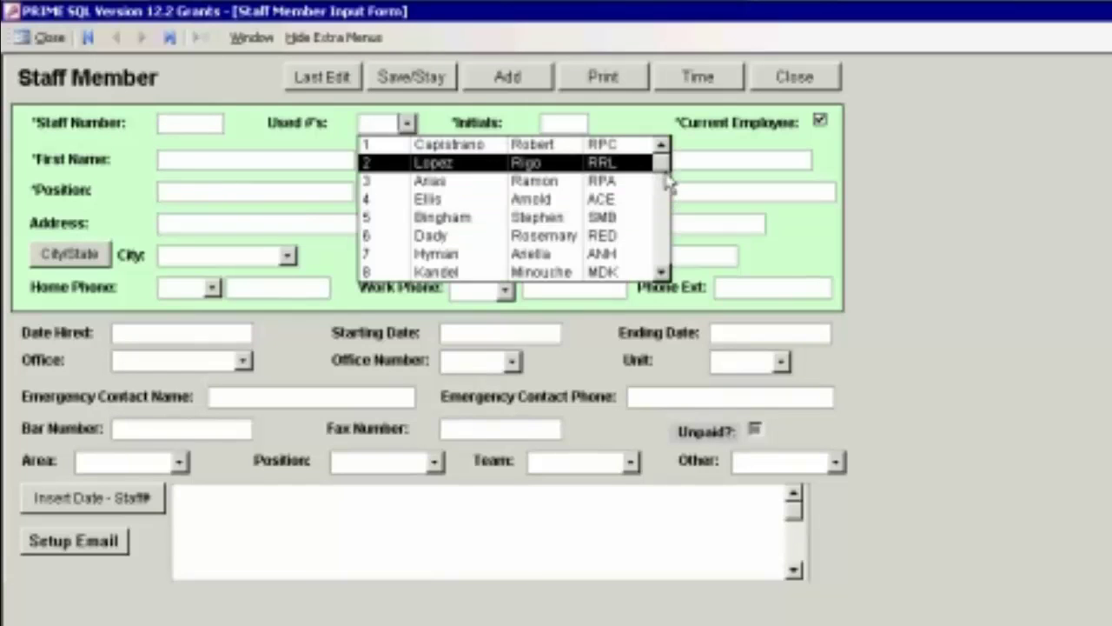
{"action": "left_click", "coordinate": [666, 252]}
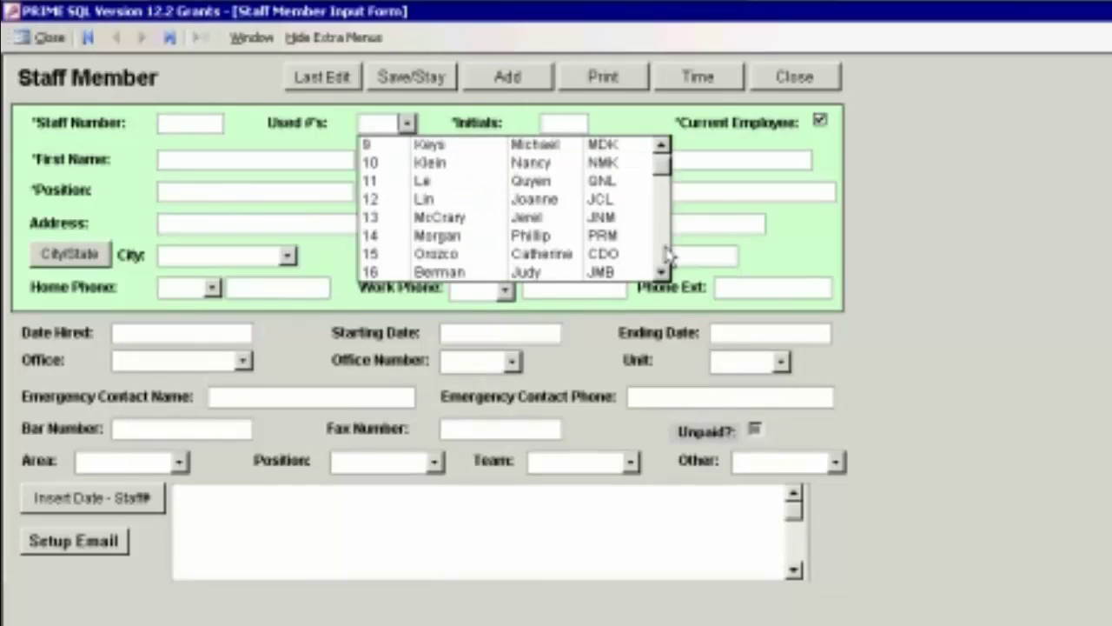
{"action": "left_click", "coordinate": [666, 252]}
{"action": "left_click", "coordinate": [666, 252]}
{"action": "left_click", "coordinate": [666, 252]}
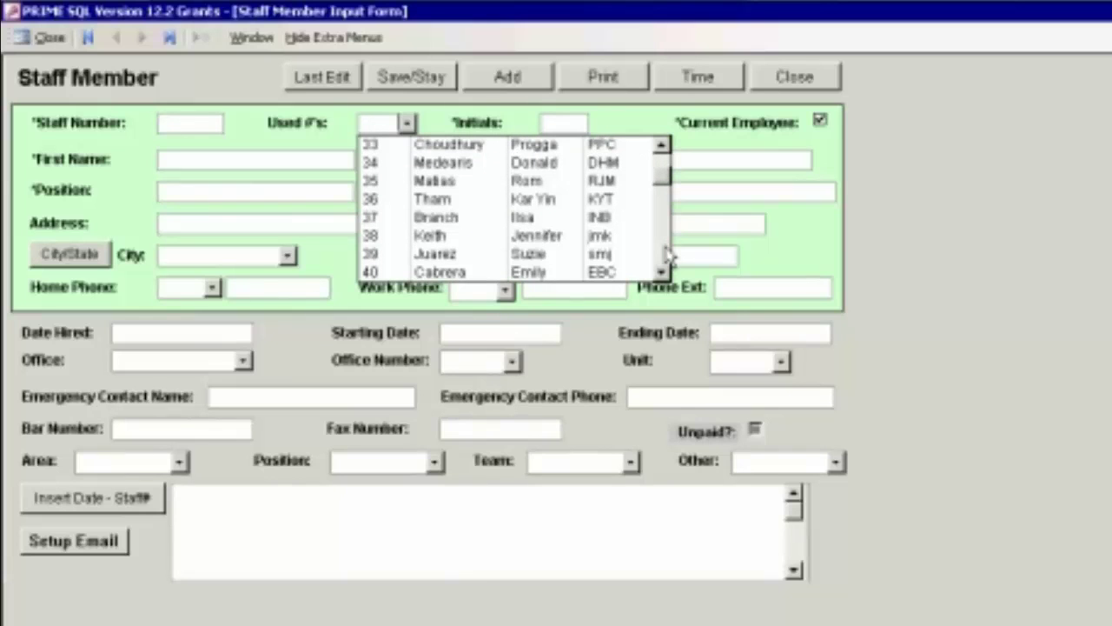
{"action": "left_click", "coordinate": [666, 252]}
{"action": "left_click", "coordinate": [665, 252]}
{"action": "left_click", "coordinate": [665, 252]}
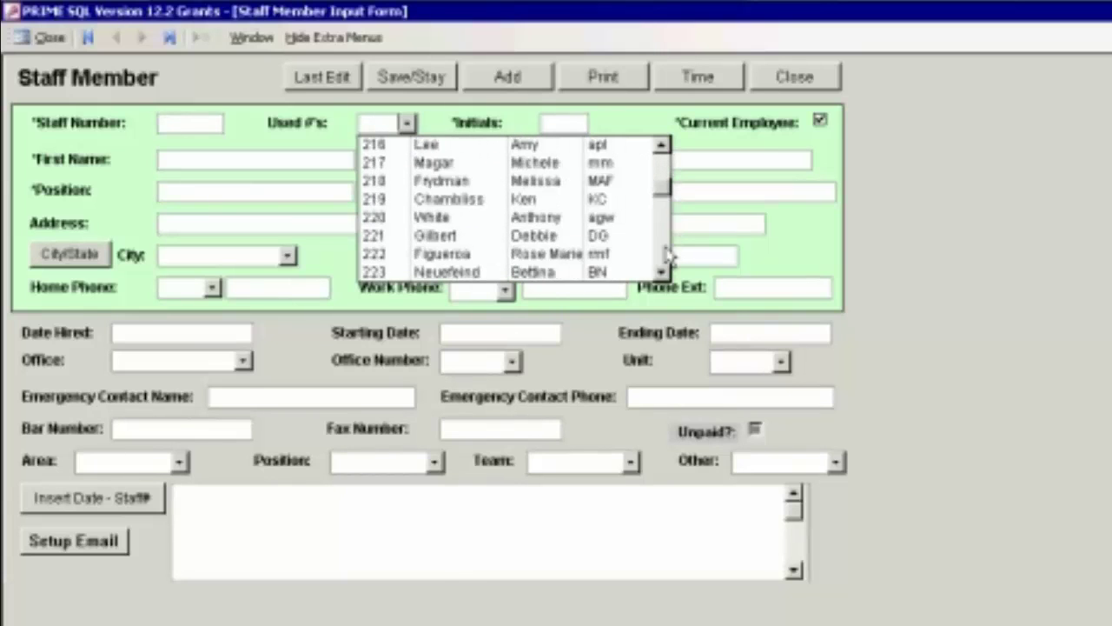
{"action": "left_click", "coordinate": [666, 252]}
{"action": "left_click", "coordinate": [666, 252]}
{"action": "left_click", "coordinate": [666, 252]}
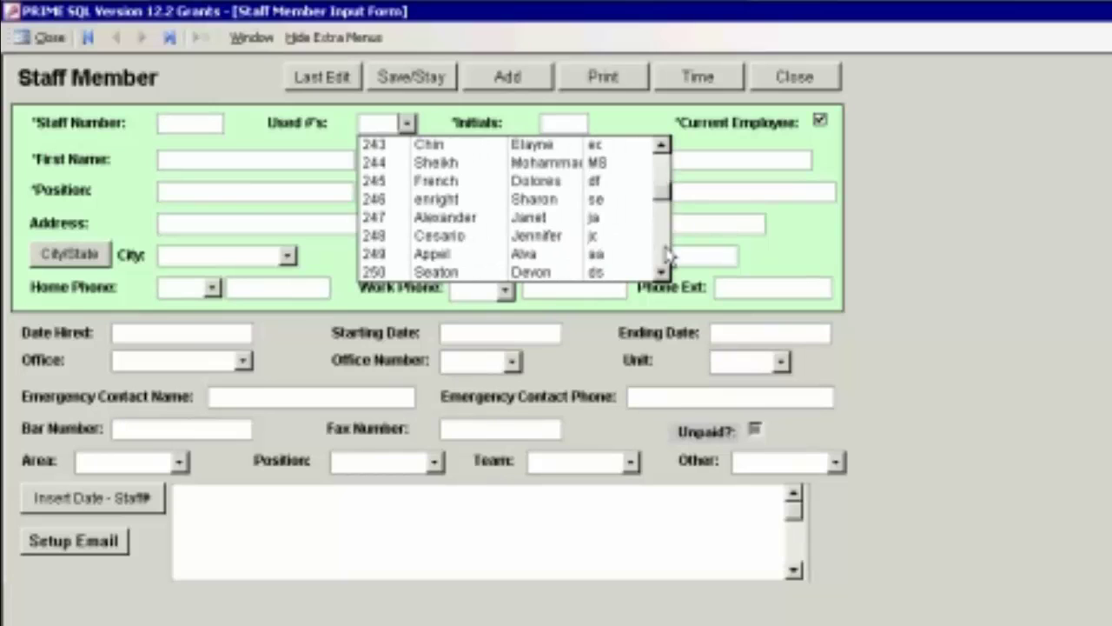
{"action": "left_click", "coordinate": [665, 252]}
{"action": "left_click", "coordinate": [666, 252]}
{"action": "left_click", "coordinate": [666, 252]}
{"action": "left_click", "coordinate": [665, 252]}
{"action": "left_click", "coordinate": [665, 252]}
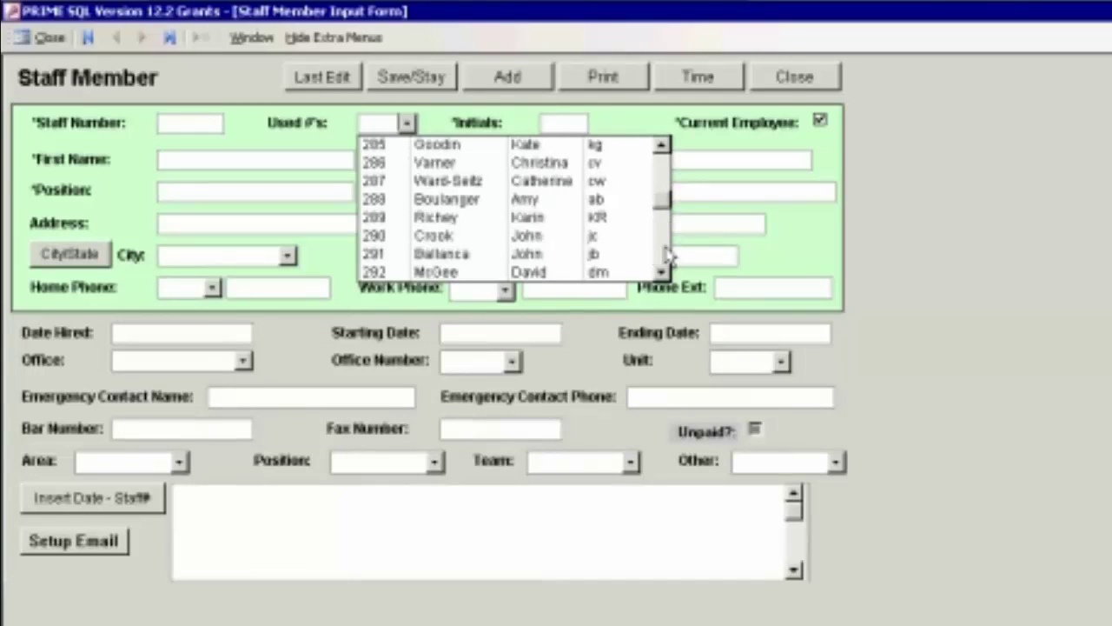
{"action": "left_click", "coordinate": [665, 252]}
{"action": "left_click", "coordinate": [666, 252]}
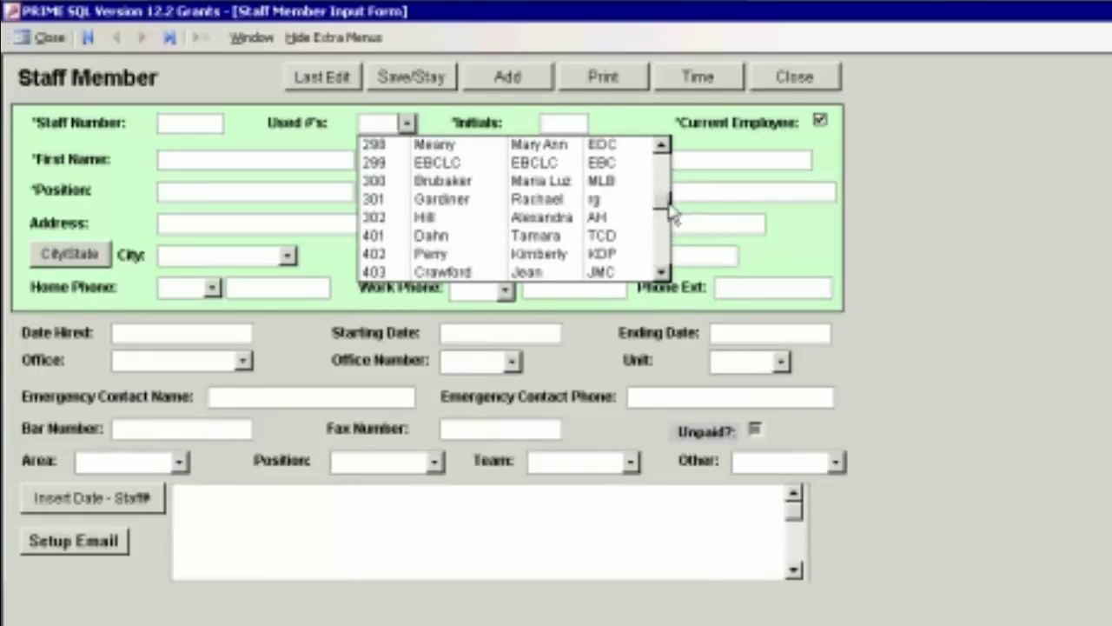
{"action": "left_click", "coordinate": [666, 252]}
{"action": "left_click", "coordinate": [666, 252]}
{"action": "left_click", "coordinate": [666, 252]}
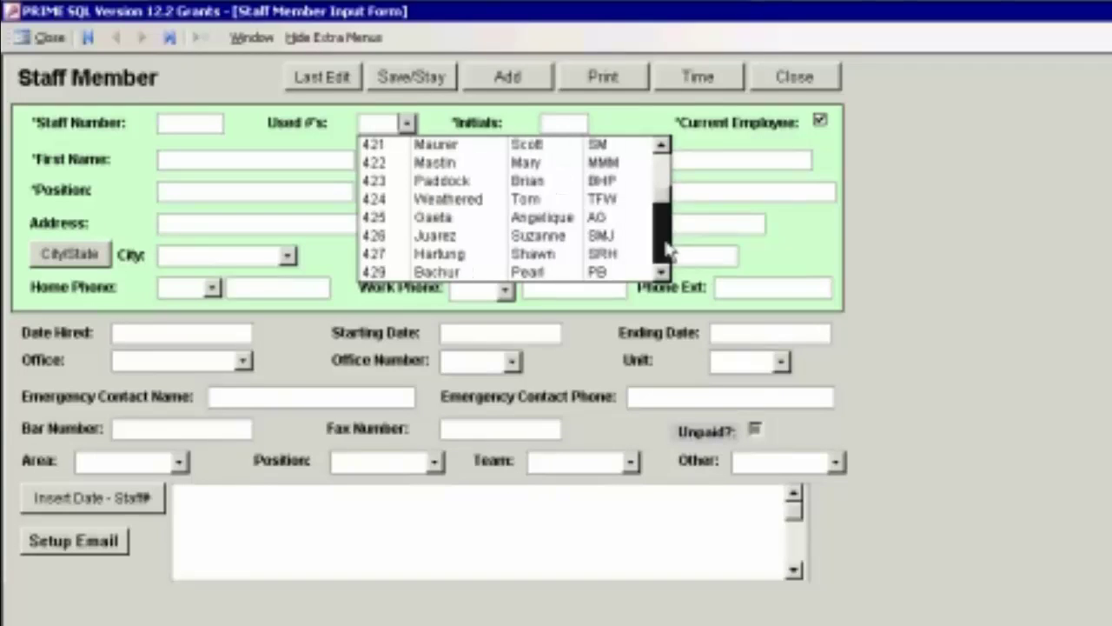
{"action": "left_click", "coordinate": [666, 252]}
{"action": "left_click", "coordinate": [666, 252]}
{"action": "left_click", "coordinate": [667, 252]}
{"action": "left_click", "coordinate": [667, 252]}
{"action": "left_click", "coordinate": [666, 252]}
{"action": "left_click", "coordinate": [666, 252]}
{"action": "left_click", "coordinate": [667, 252]}
{"action": "left_click", "coordinate": [666, 252]}
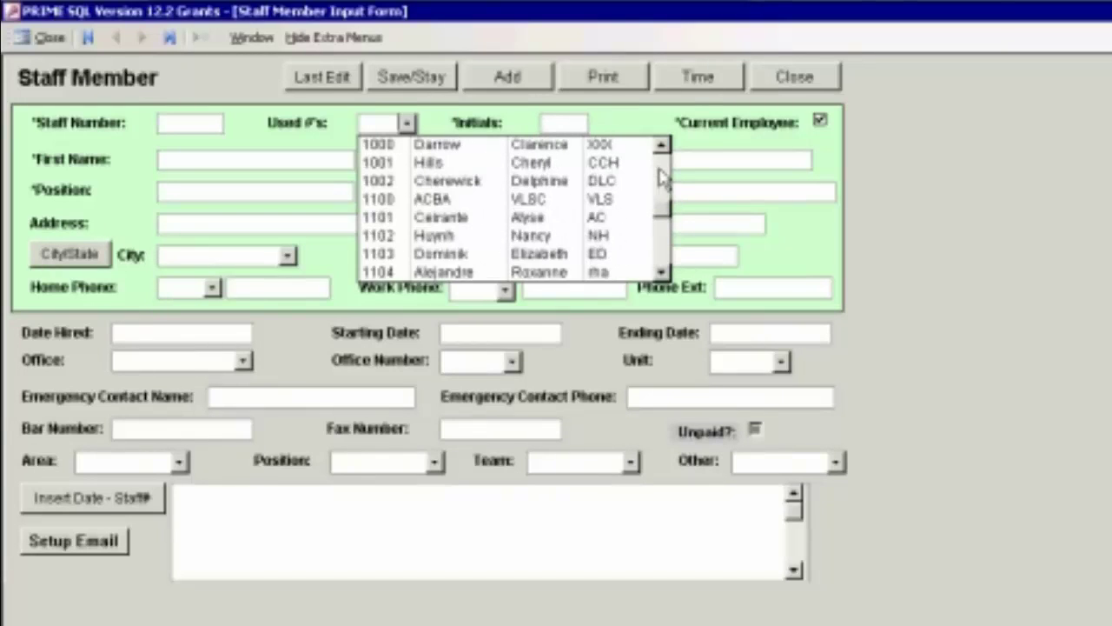
{"action": "left_click", "coordinate": [662, 178]}
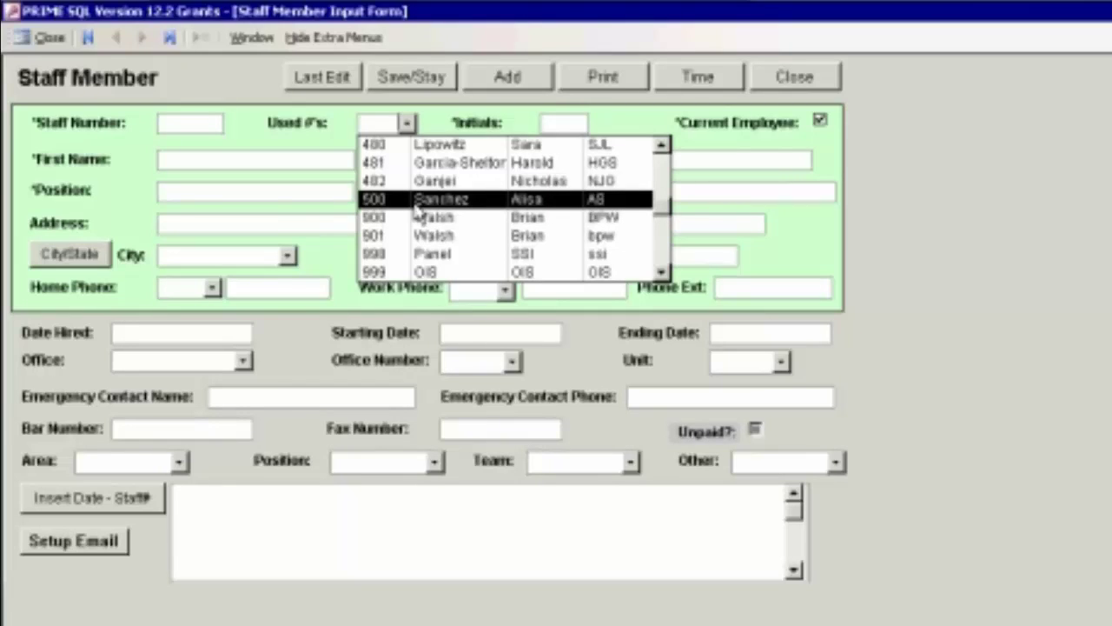
Step: Enter 501 as the new staff member's number and TT as the initials
{"action": "left_click", "coordinate": [193, 123]}
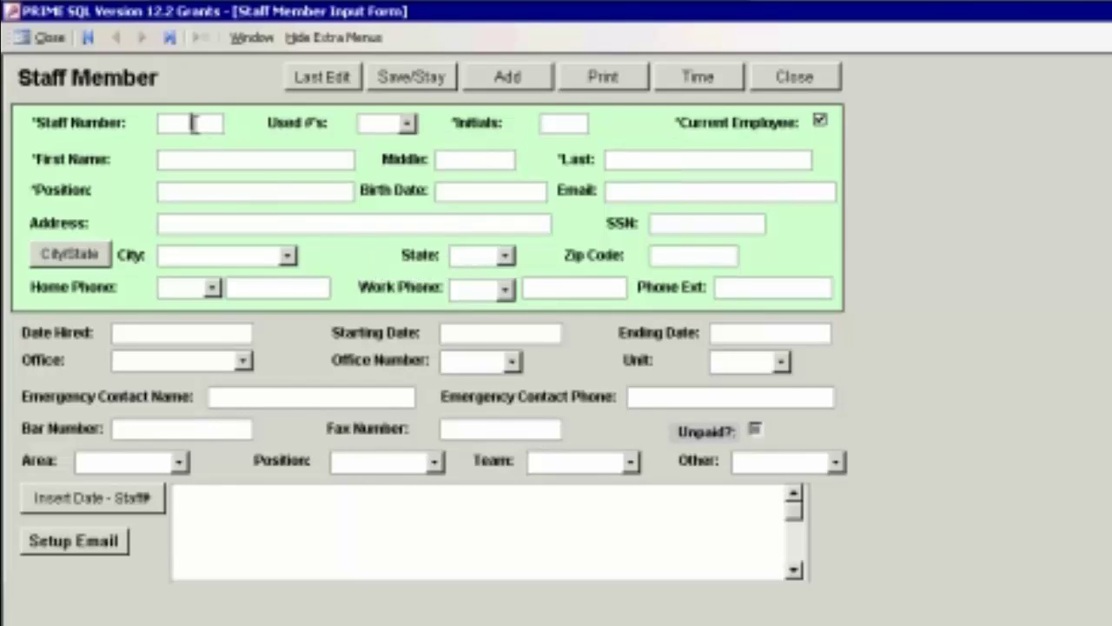
{"action": "type", "text": "501"}
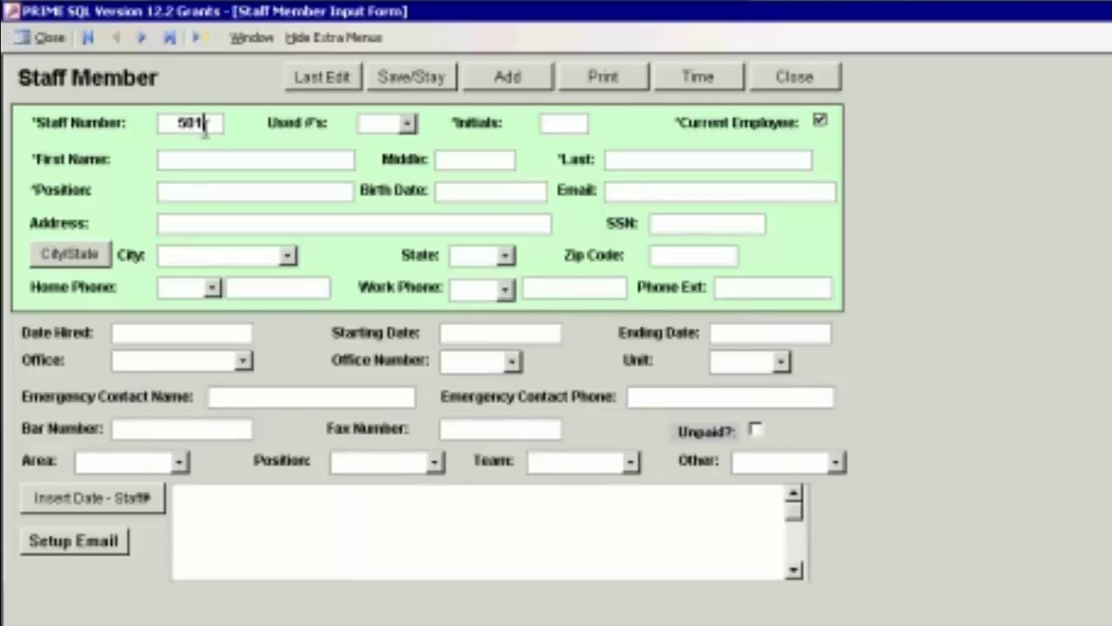
{"action": "left_click", "coordinate": [548, 123]}
{"action": "type", "text": "s"}
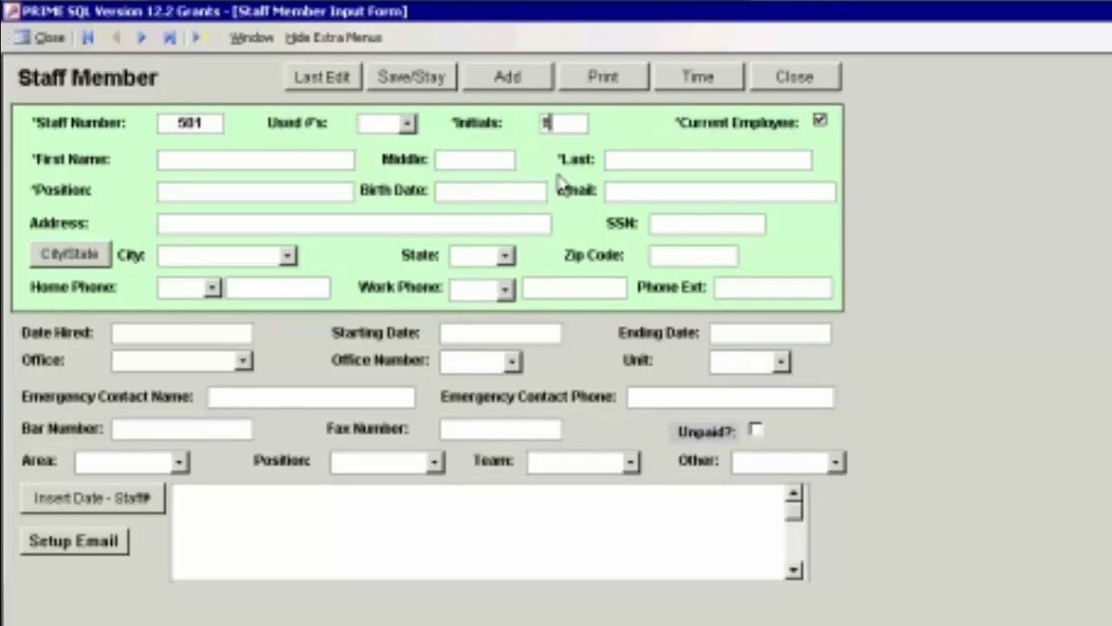
{"action": "type", "text": "T"}
{"action": "key", "text": "Tab"}
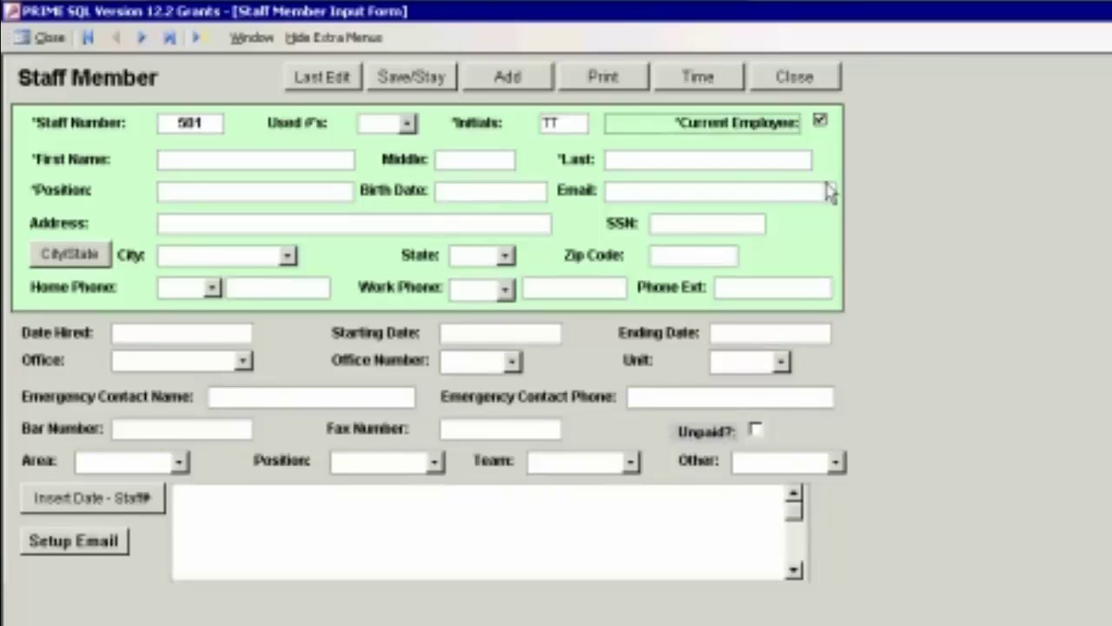
Step: Enter test as the staff member's first and last name and staff attorney as the position
{"action": "left_click", "coordinate": [236, 159]}
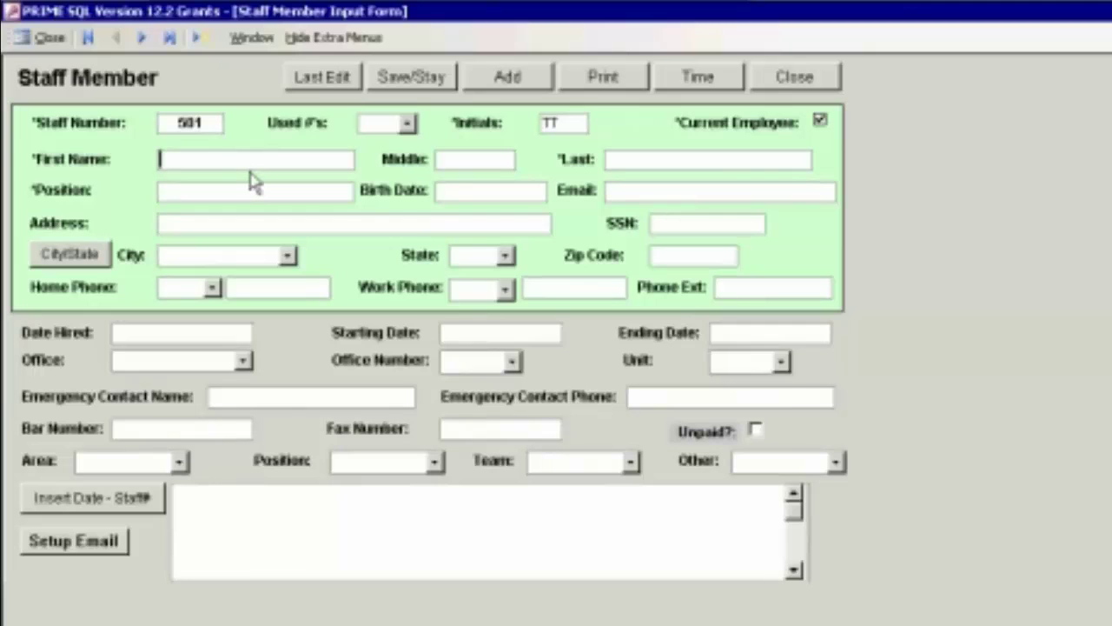
{"action": "type", "text": "test"}
{"action": "key", "text": "Tab"}
{"action": "key", "text": "Tab"}
{"action": "type", "text": "test"}
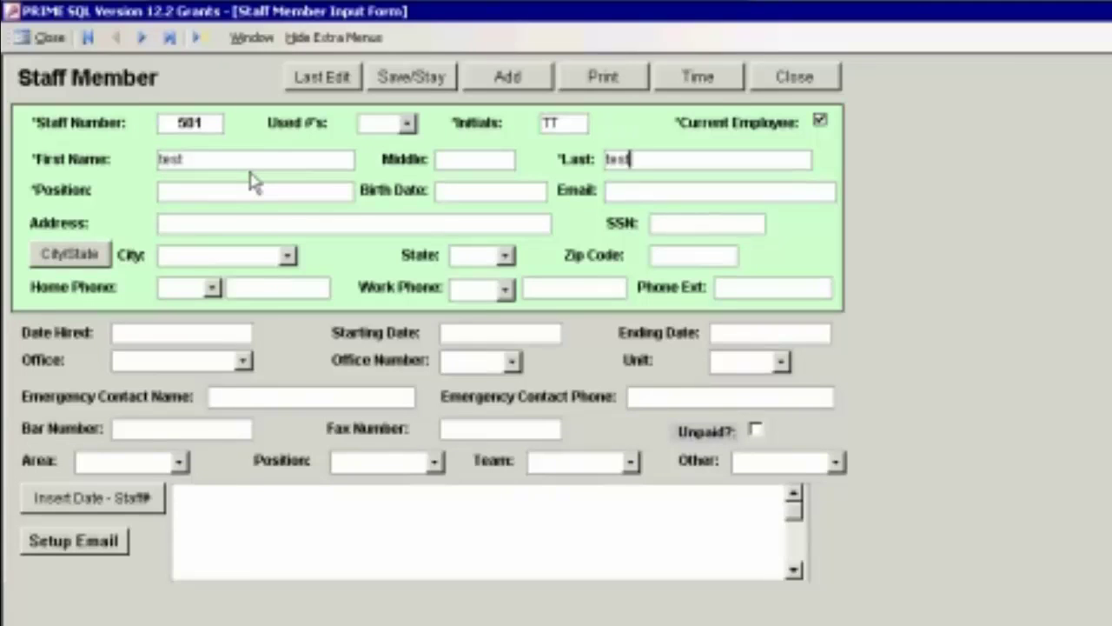
{"action": "key", "text": "Tab"}
{"action": "type", "text": "test"}
{"action": "key", "text": "BackSpace"}
{"action": "key", "text": "BackSpace"}
{"action": "key", "text": "BackSpace"}
{"action": "key", "text": "BackSpace"}
{"action": "type", "text": "staff attorney"}
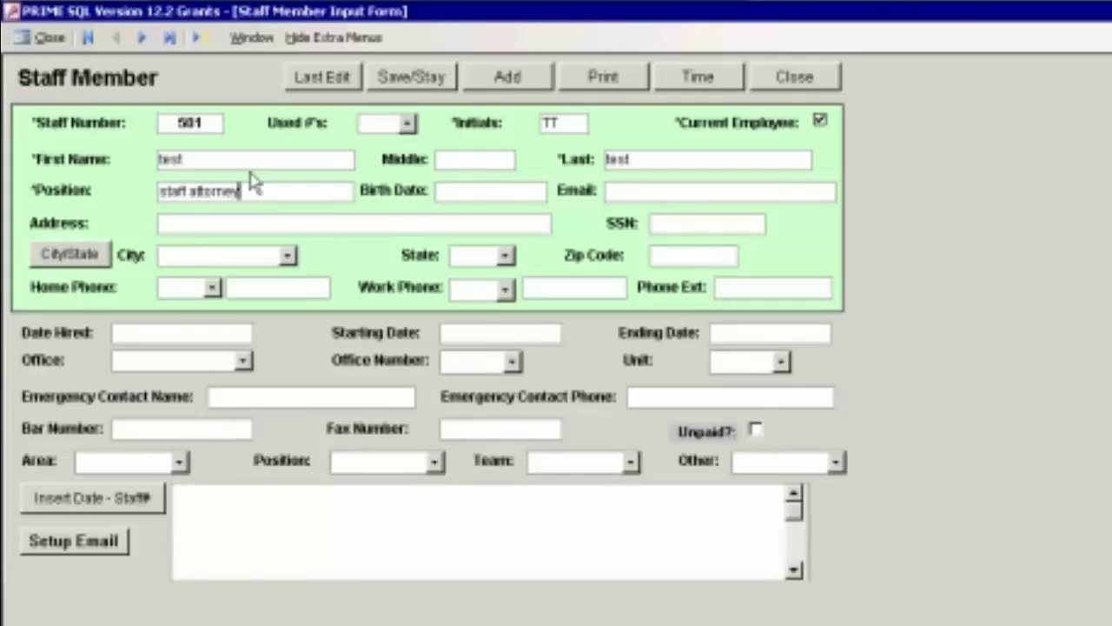
Step: Assign the staff member to the Central Support office, office number 7, and unit 6 (Support)
{"action": "left_click", "coordinate": [243, 361]}
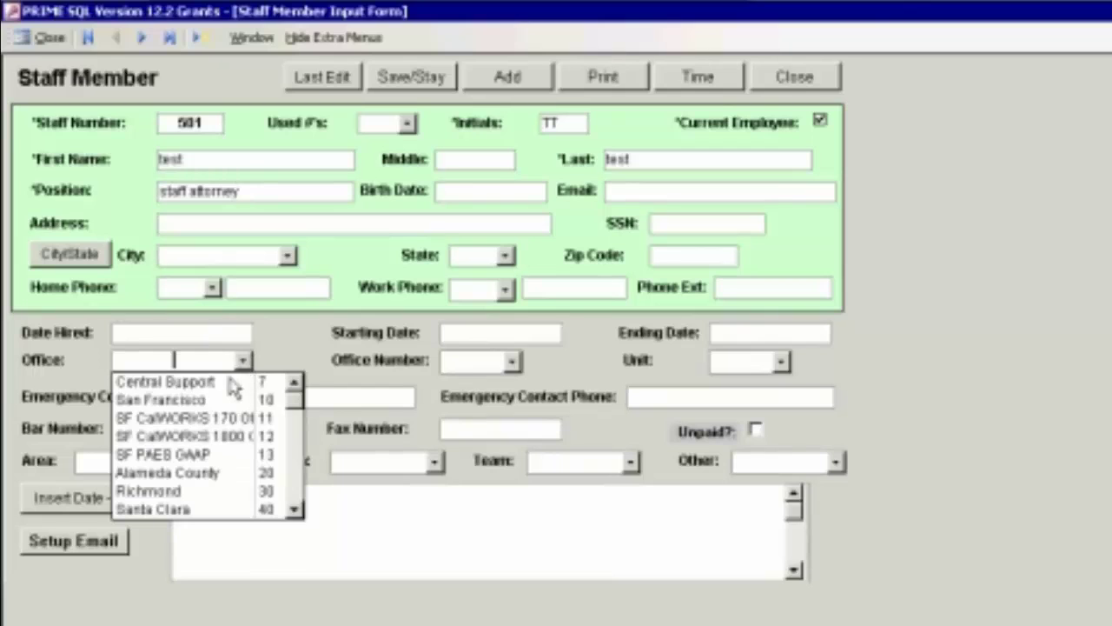
{"action": "left_click", "coordinate": [234, 382]}
{"action": "left_click", "coordinate": [512, 364]}
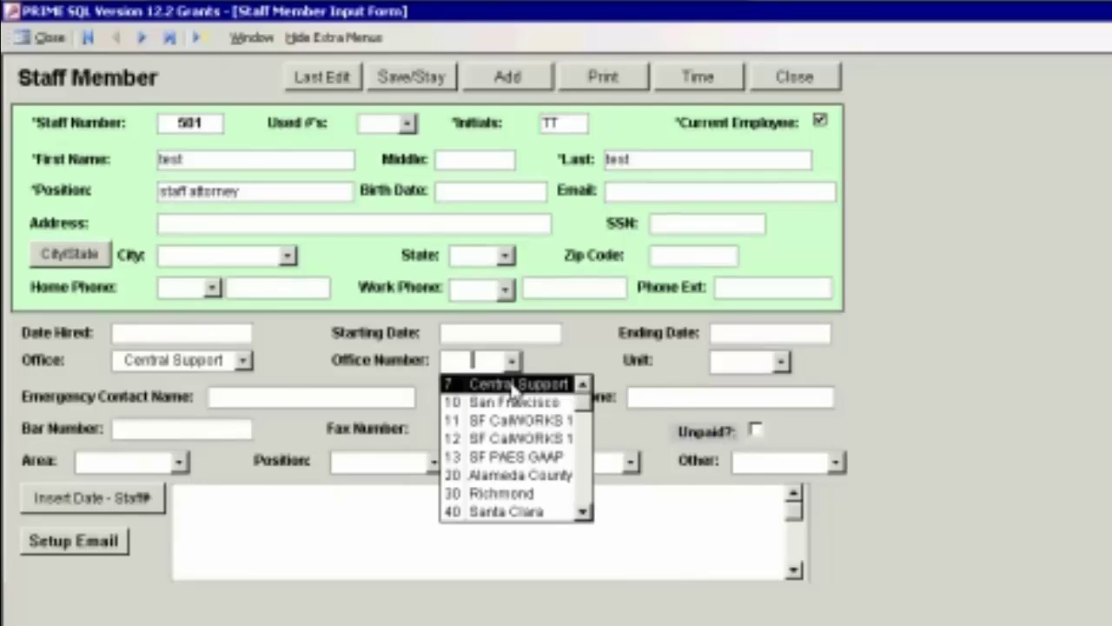
{"action": "left_click", "coordinate": [509, 385]}
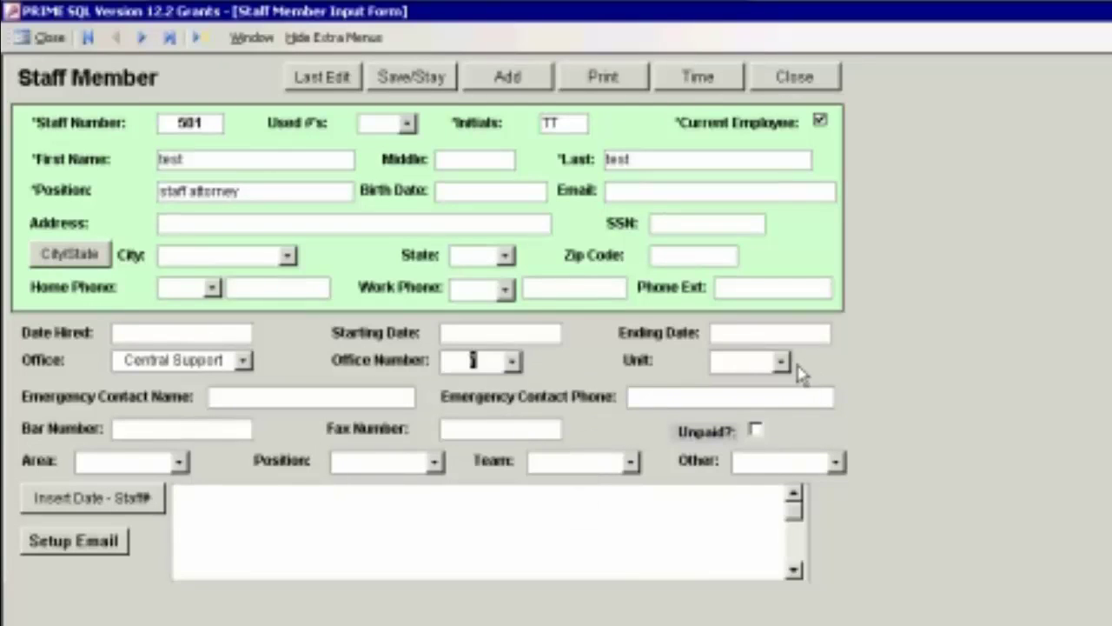
{"action": "left_click", "coordinate": [782, 361]}
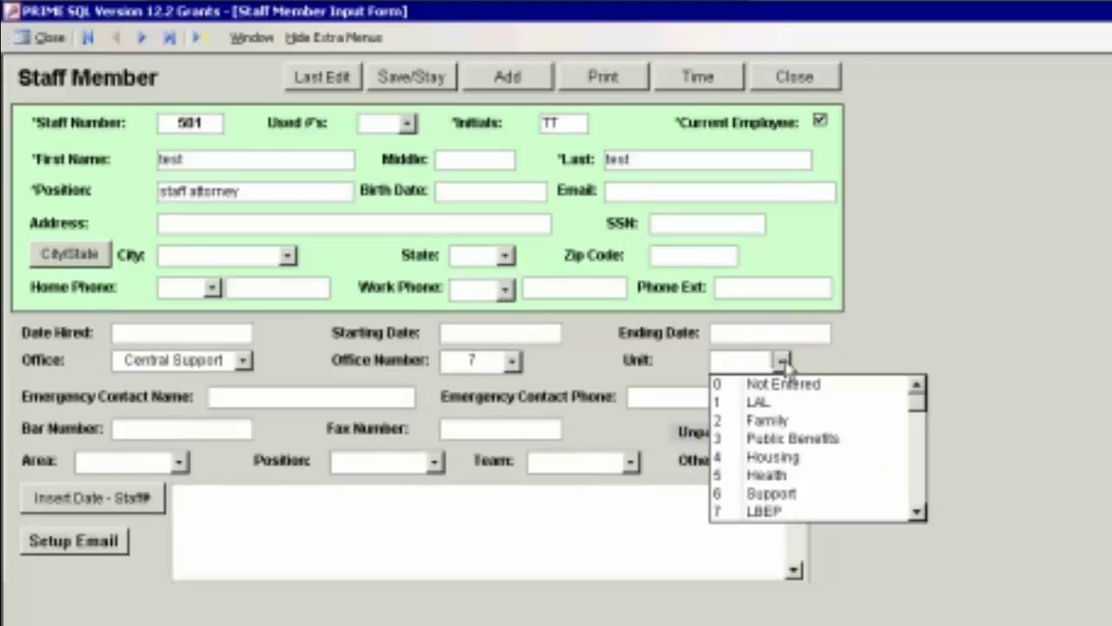
{"action": "left_click", "coordinate": [920, 497]}
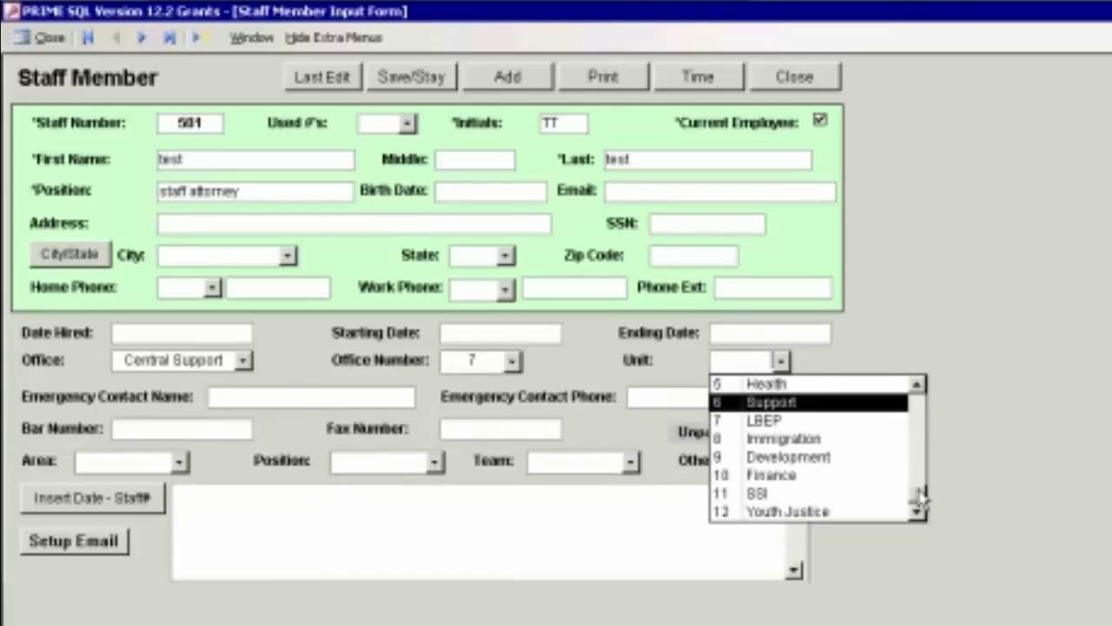
{"action": "left_click", "coordinate": [840, 407]}
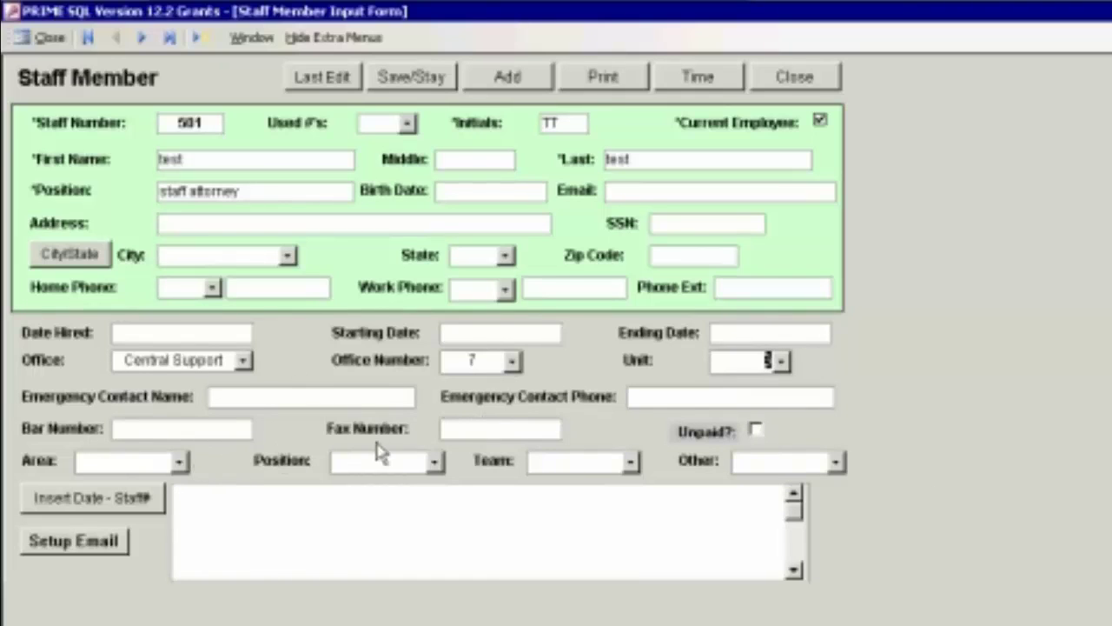
Step: Stamp the notes with the date and staff entry, mark the staff member as unpaid and close the record
{"action": "left_click", "coordinate": [85, 511]}
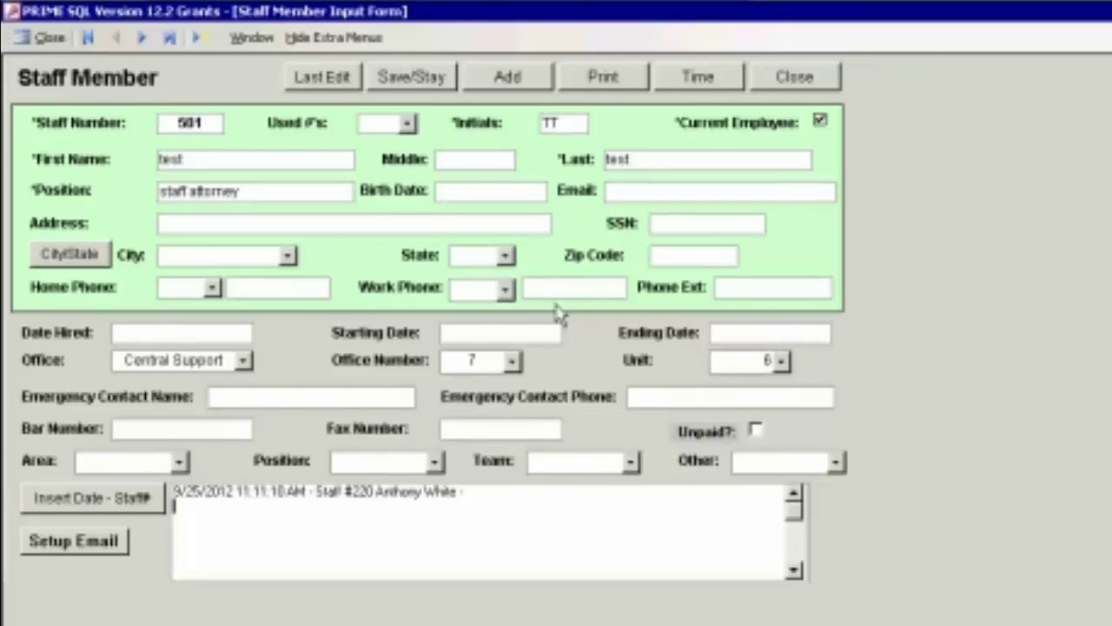
{"action": "left_click", "coordinate": [755, 432]}
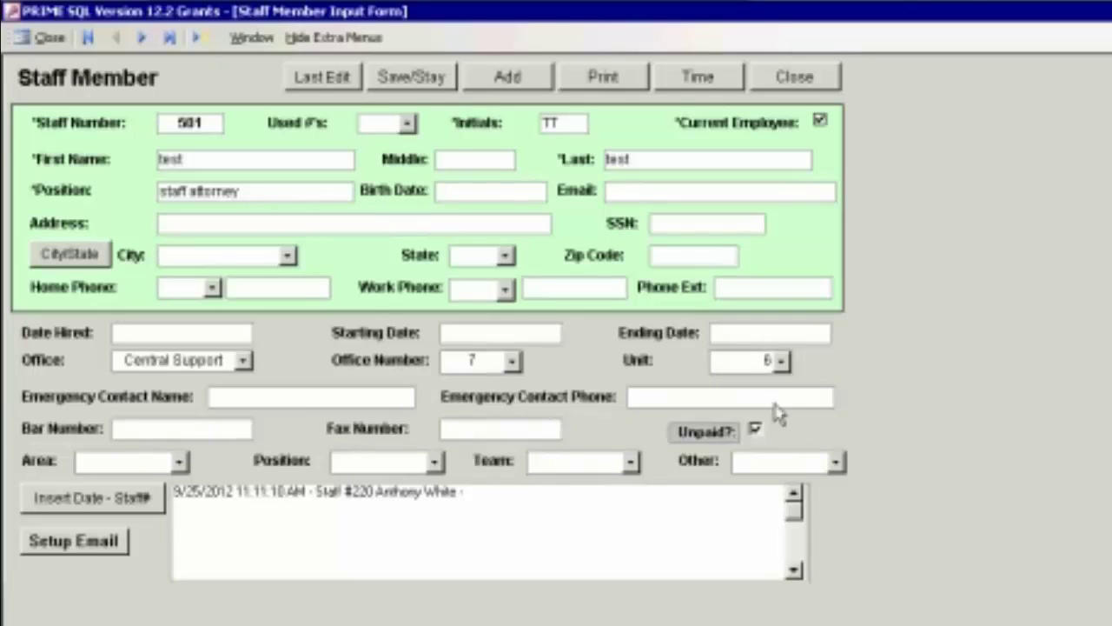
{"action": "left_click", "coordinate": [793, 80]}
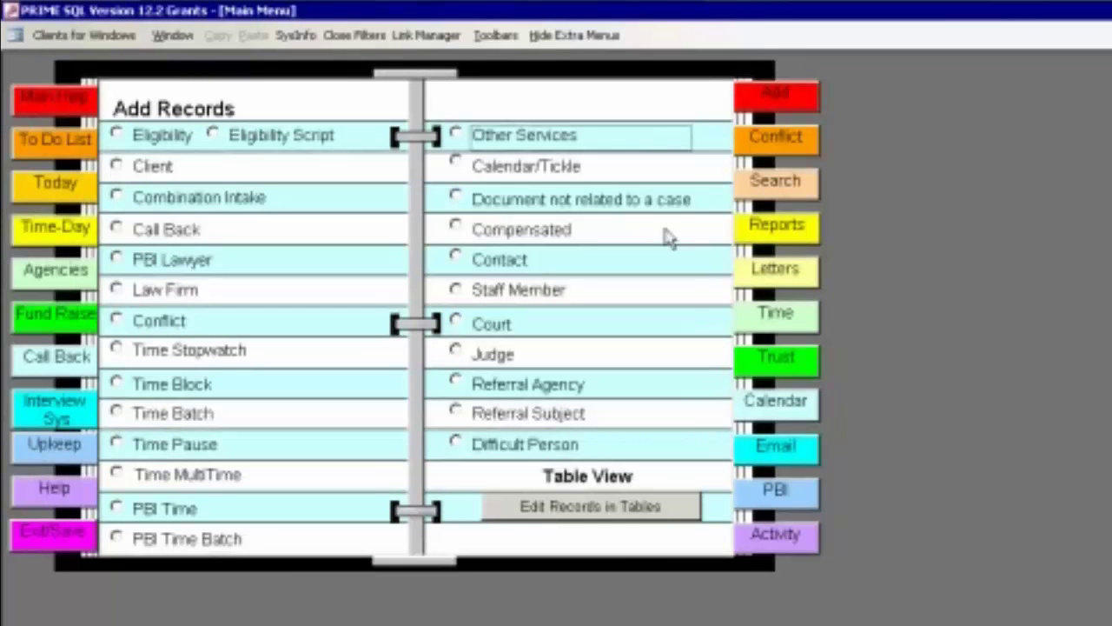
Step: Start a new difficult person record and enter test as the applicant's first and last name
{"action": "left_click", "coordinate": [485, 456]}
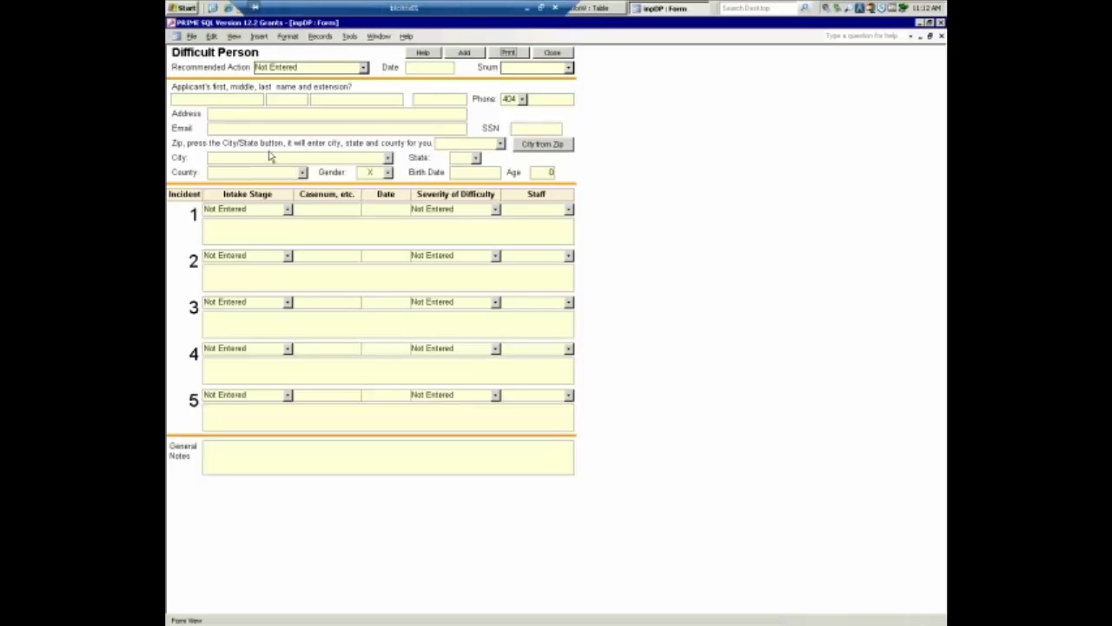
{"action": "left_click", "coordinate": [231, 98]}
{"action": "type", "text": "test"}
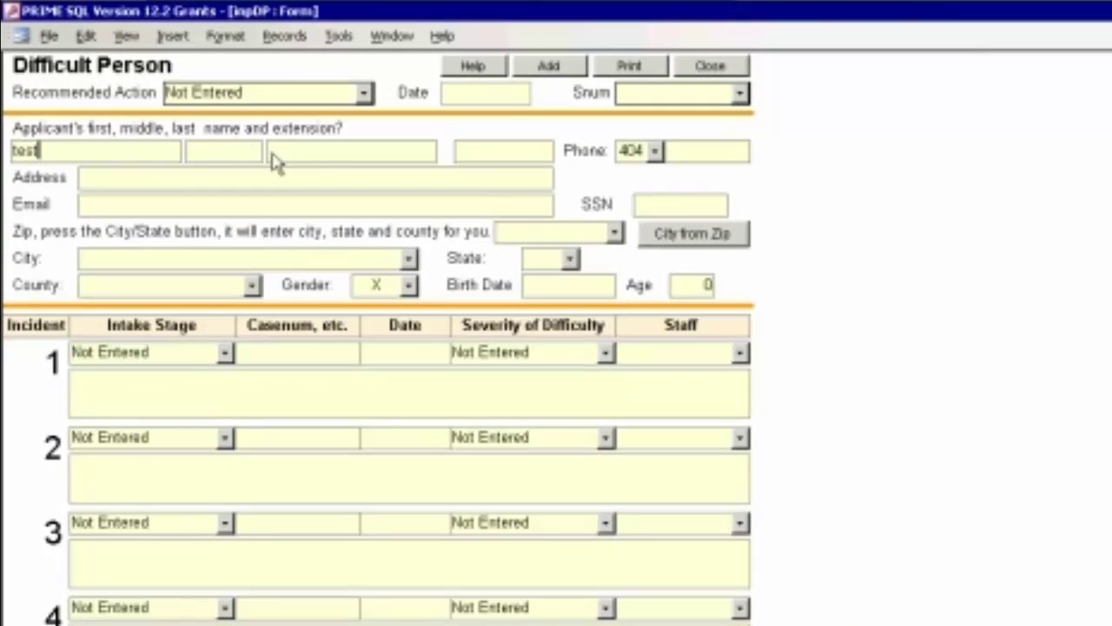
{"action": "left_click", "coordinate": [280, 143]}
{"action": "type", "text": "test"}
Step: Set the recommended action to Call the Police and the date to 9/25/2012
{"action": "left_click", "coordinate": [364, 93]}
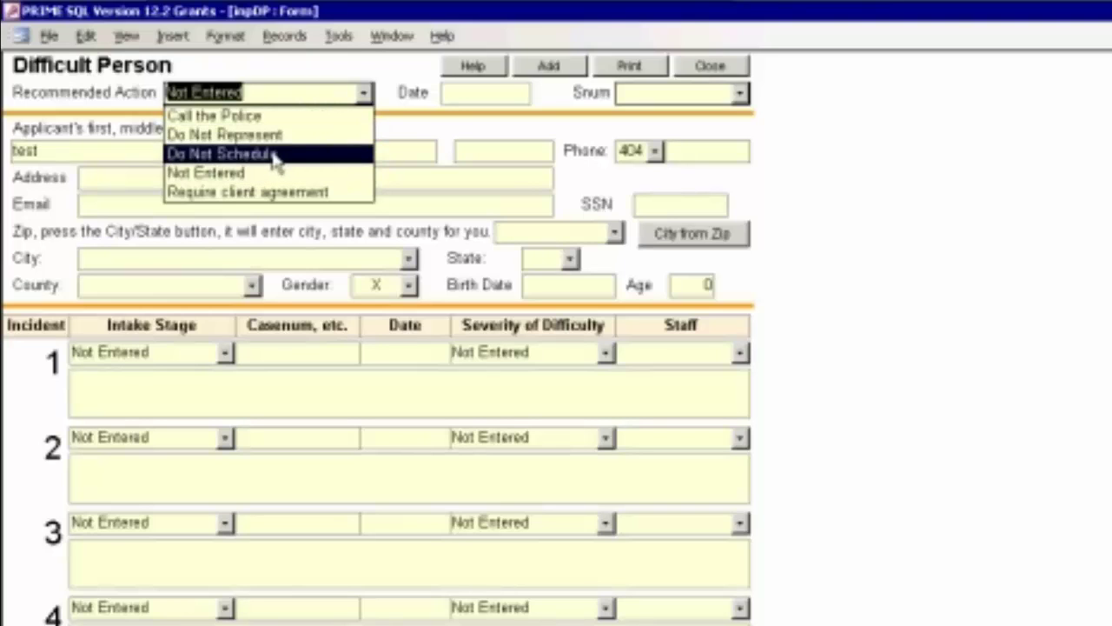
{"action": "left_click", "coordinate": [231, 117]}
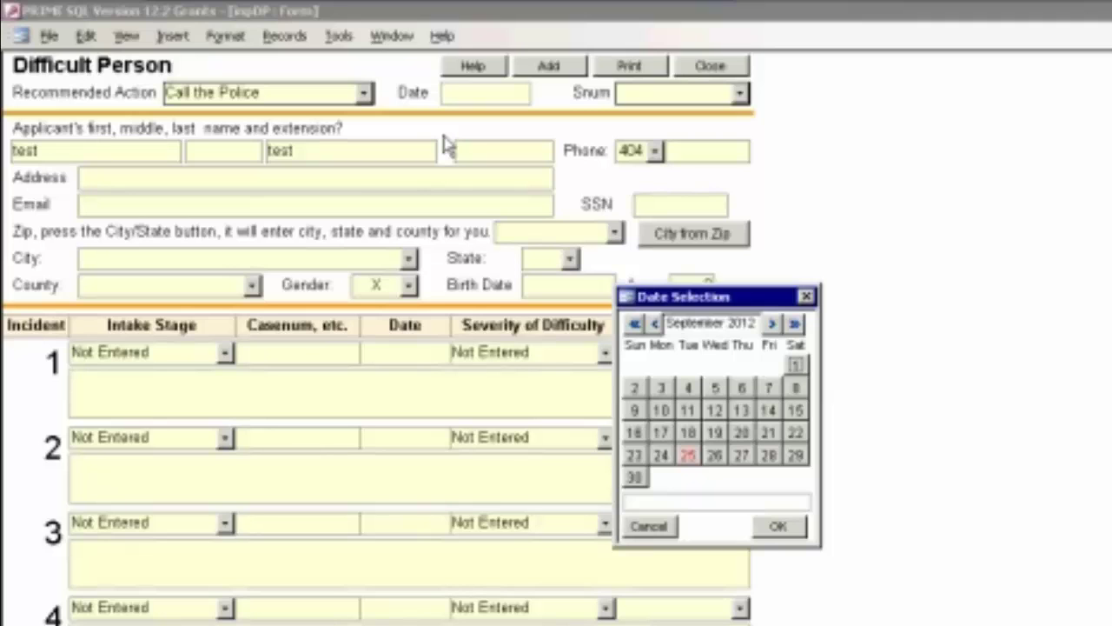
{"action": "left_click", "coordinate": [688, 455]}
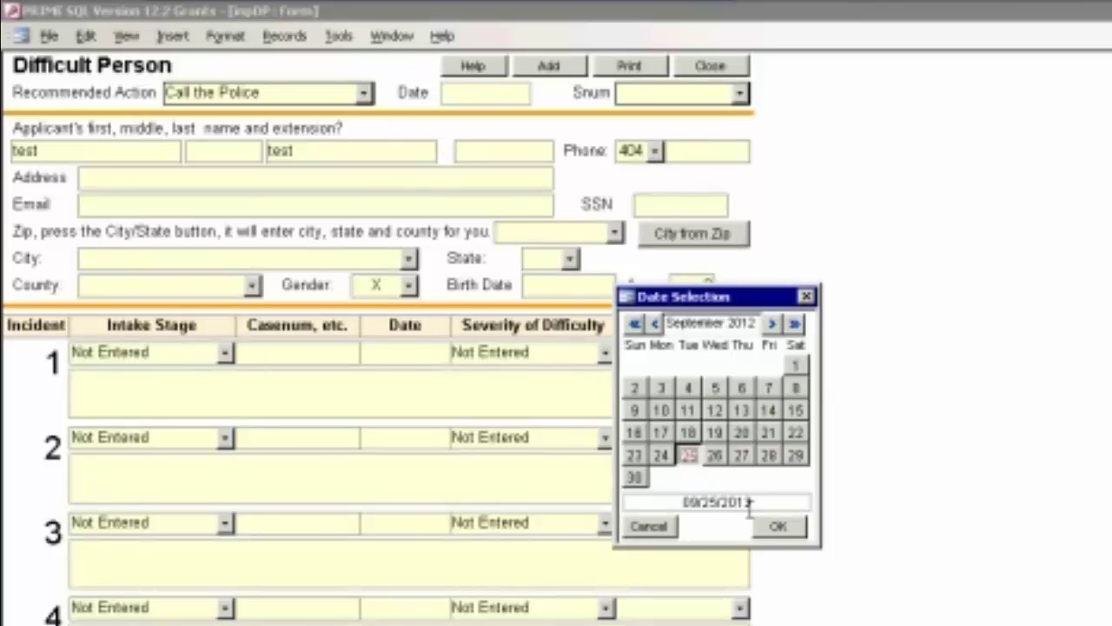
{"action": "left_click", "coordinate": [782, 526]}
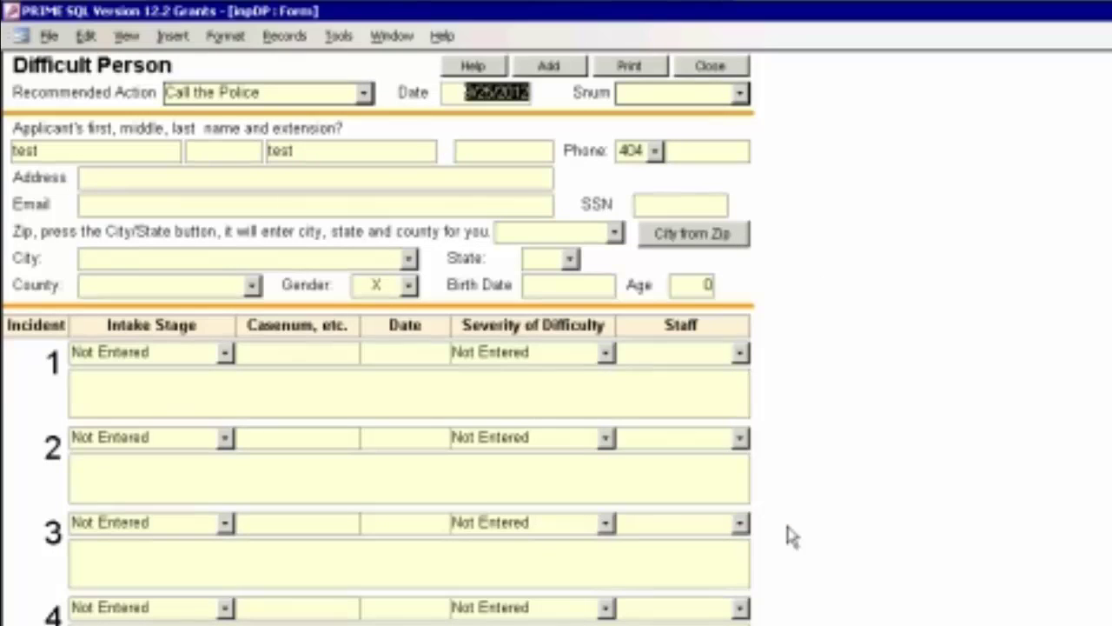
Step: Assign the Director of Law and Tech as the staff member in the difficult person record's Snum field
{"action": "left_click", "coordinate": [739, 96]}
{"action": "left_click", "coordinate": [742, 95]}
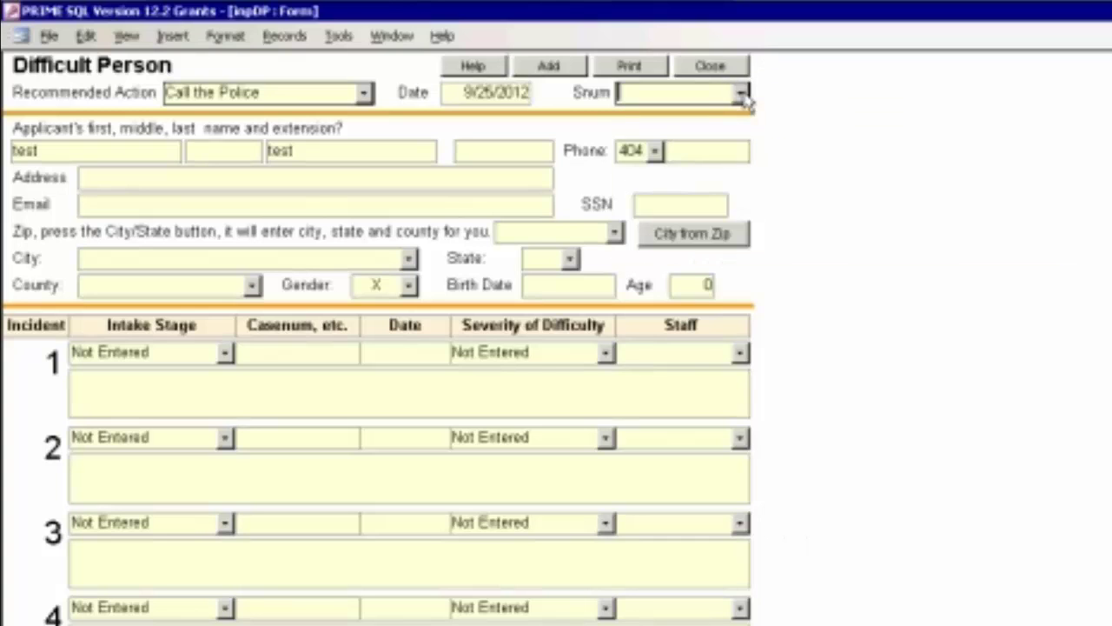
{"action": "left_click", "coordinate": [741, 94]}
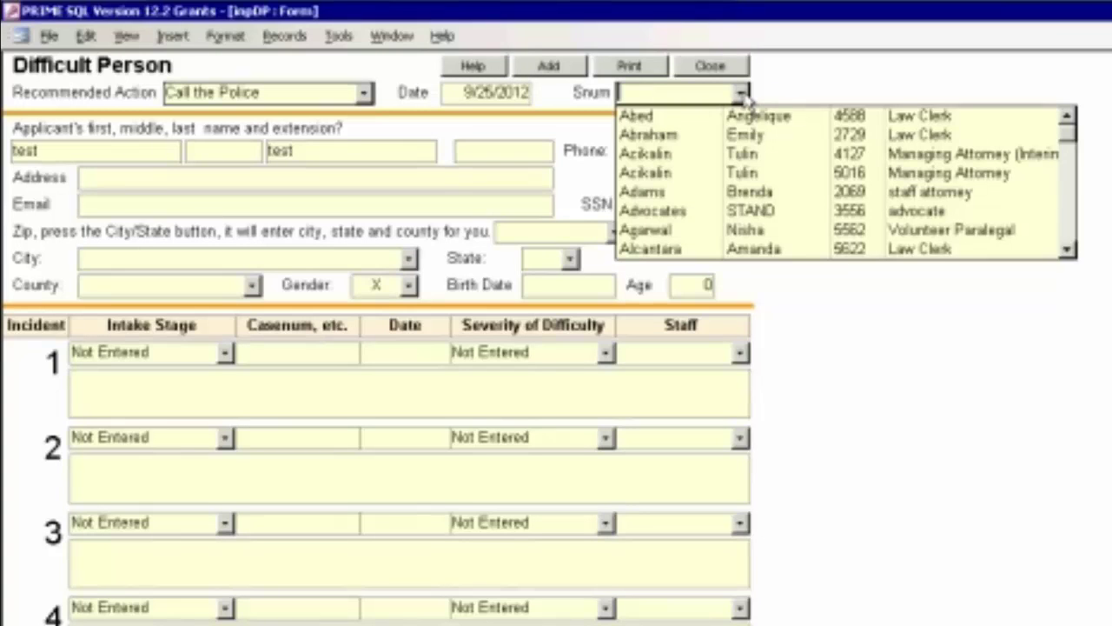
{"action": "type", "text": "an"}
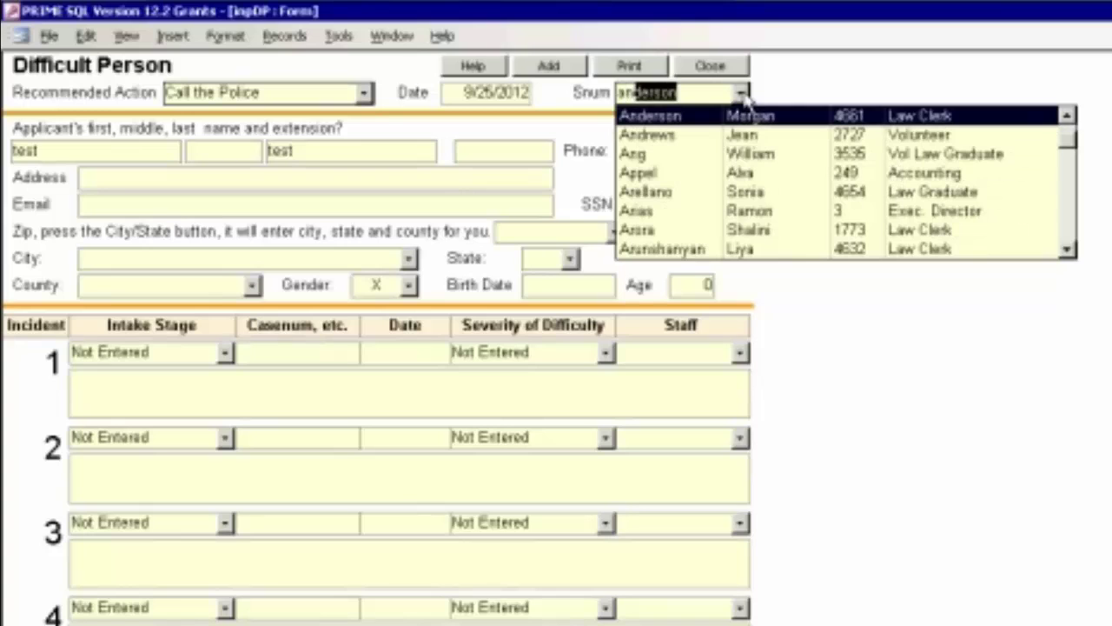
{"action": "key", "text": "BackSpace"}
{"action": "key", "text": "BackSpace"}
{"action": "key", "text": "BackSpace"}
{"action": "type", "text": "white"}
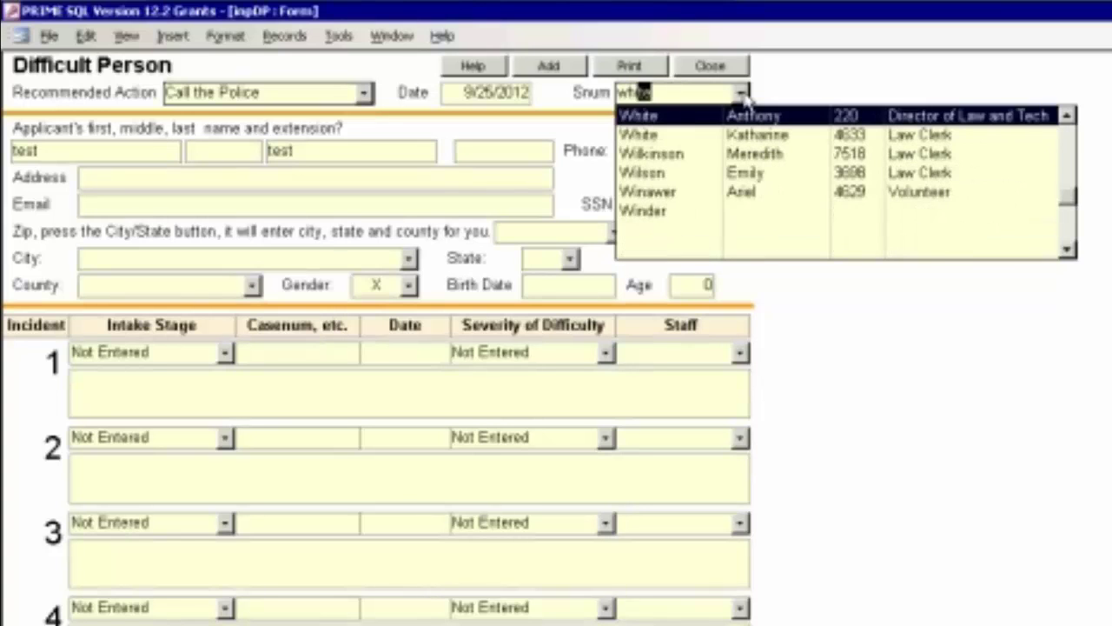
{"action": "left_click", "coordinate": [719, 118]}
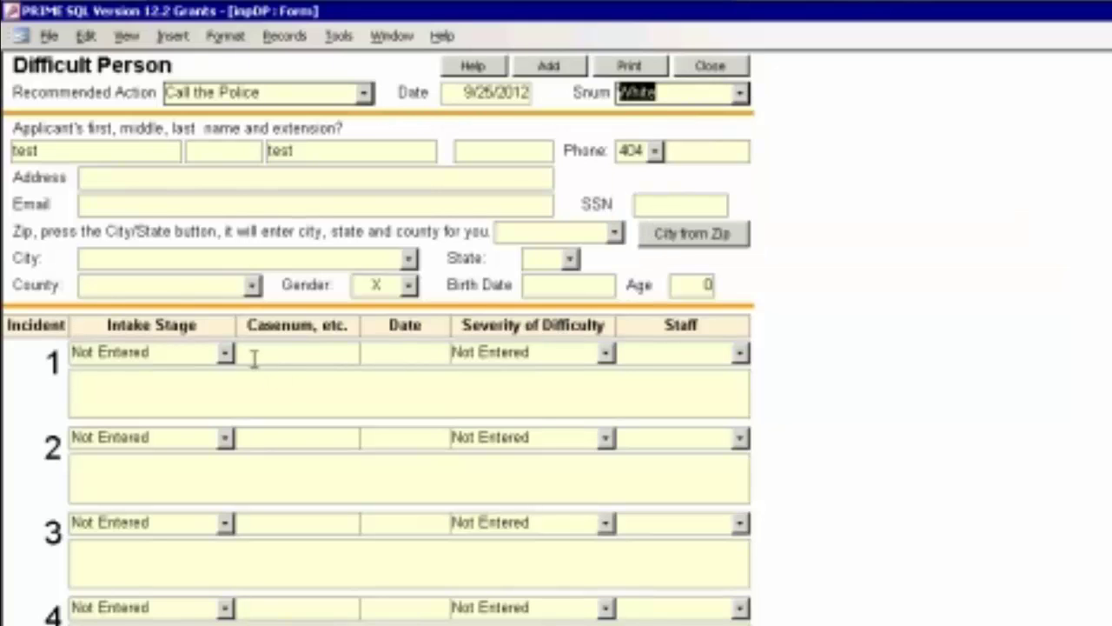
Step: Fill in incident 1 with intake stage Client Intake, severity Violent and the volunteer interpreter/paralegal as staff
{"action": "left_click", "coordinate": [225, 355]}
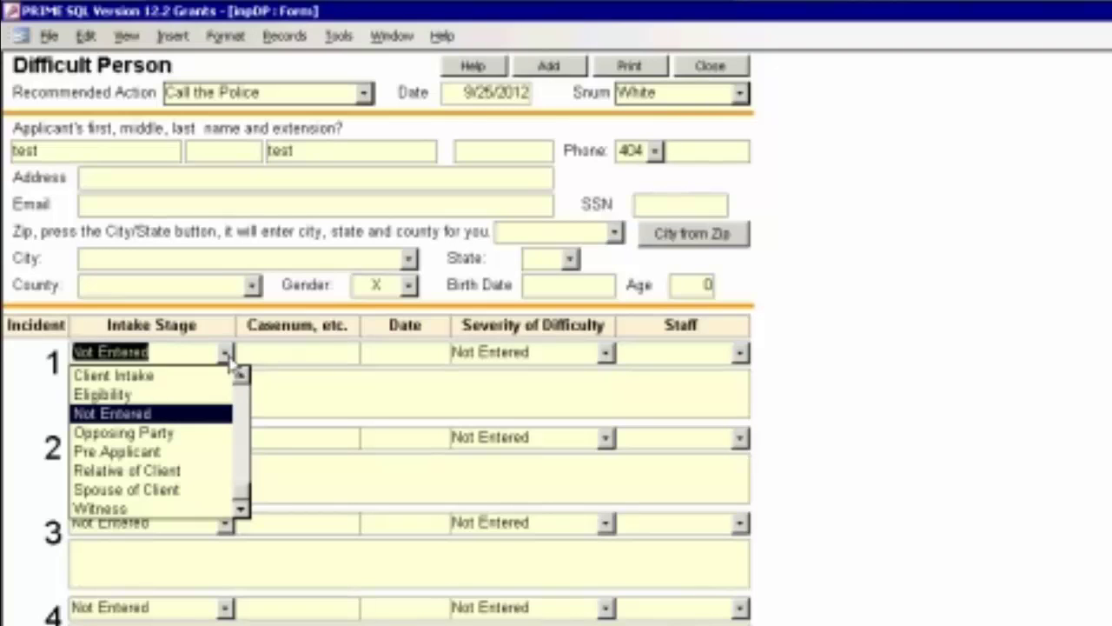
{"action": "left_click", "coordinate": [155, 377]}
{"action": "left_click", "coordinate": [605, 353]}
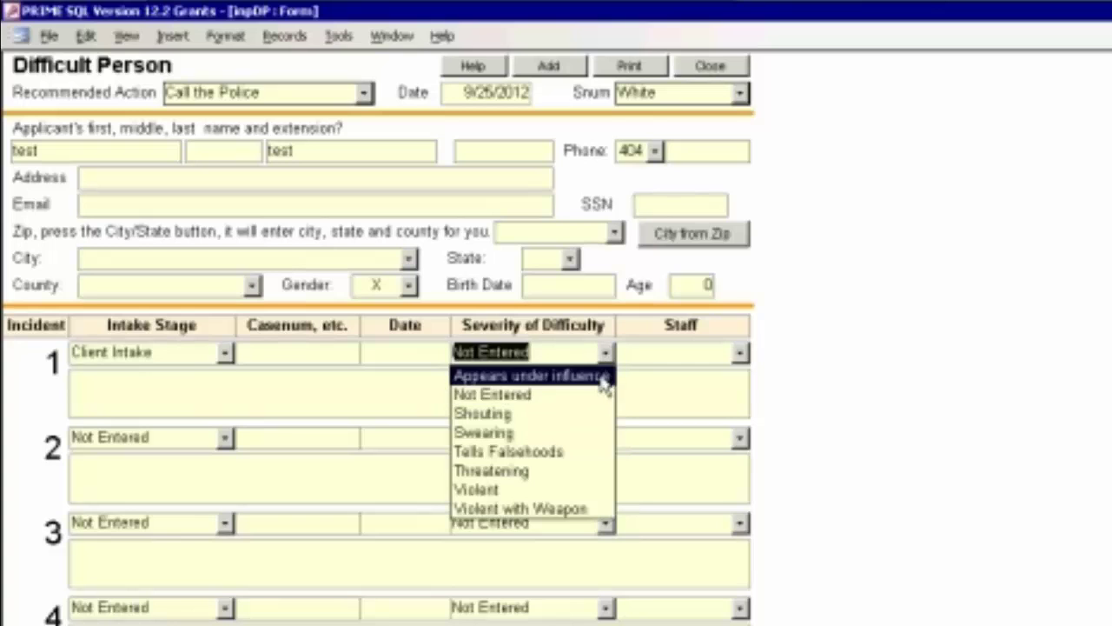
{"action": "left_click", "coordinate": [518, 492]}
{"action": "left_click", "coordinate": [740, 354]}
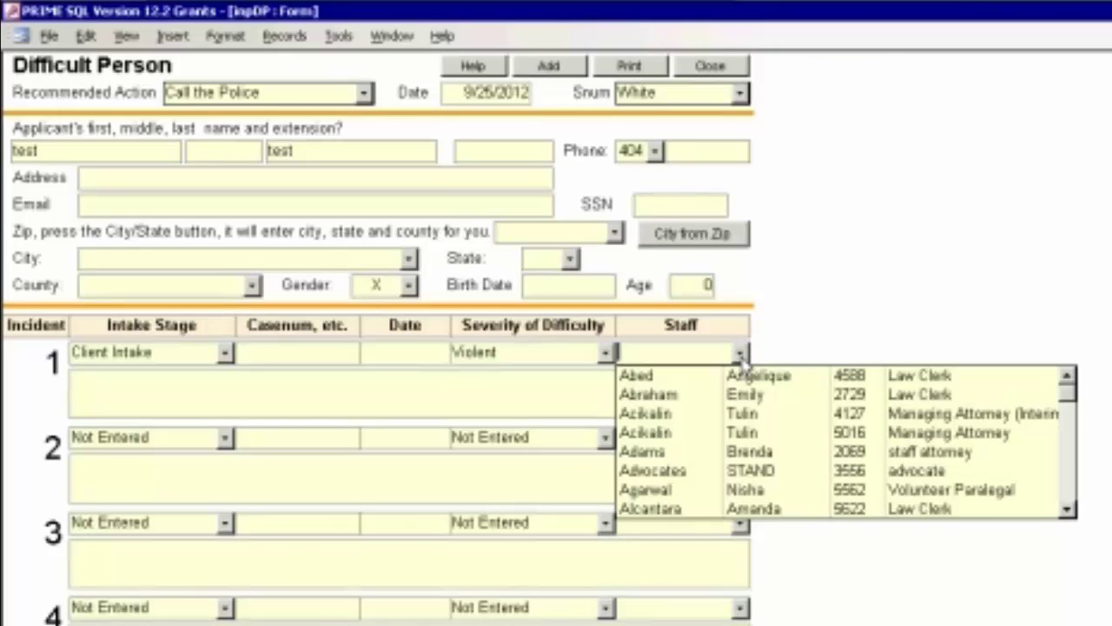
{"action": "type", "text": "ramirez"}
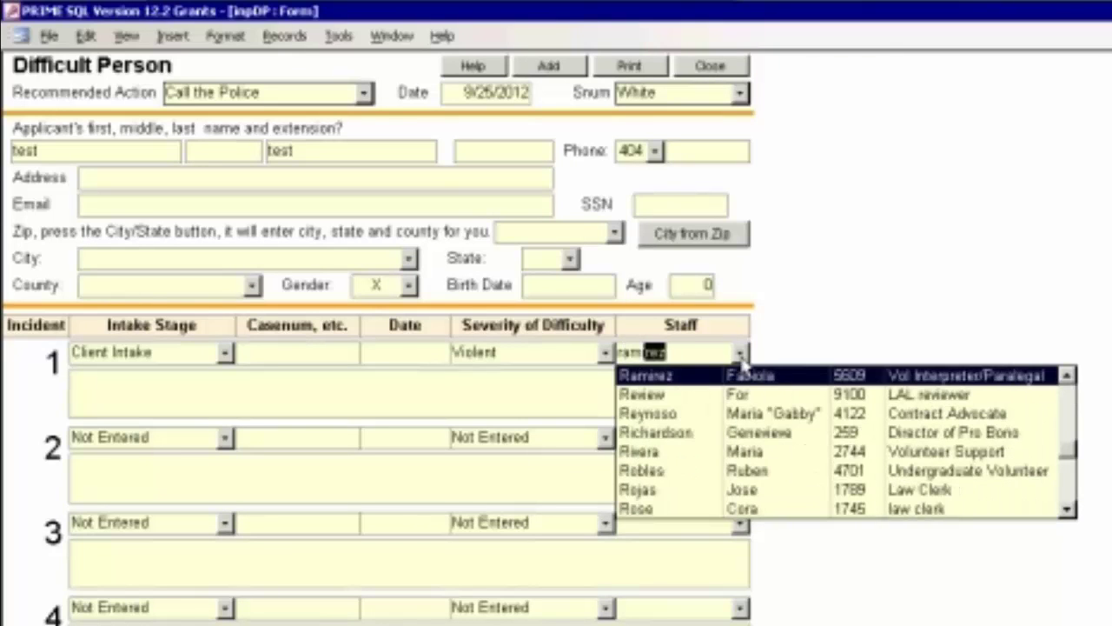
{"action": "key", "text": "Tab"}
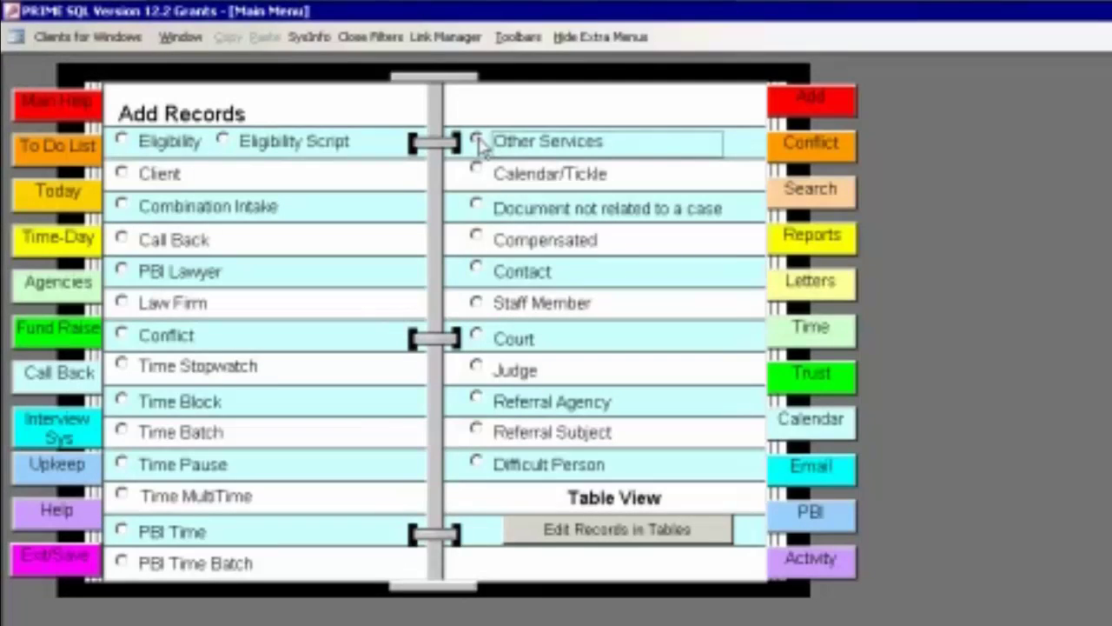
Step: Add an Other Services record with service provided 122, Referred to private bar
{"action": "left_click", "coordinate": [480, 143]}
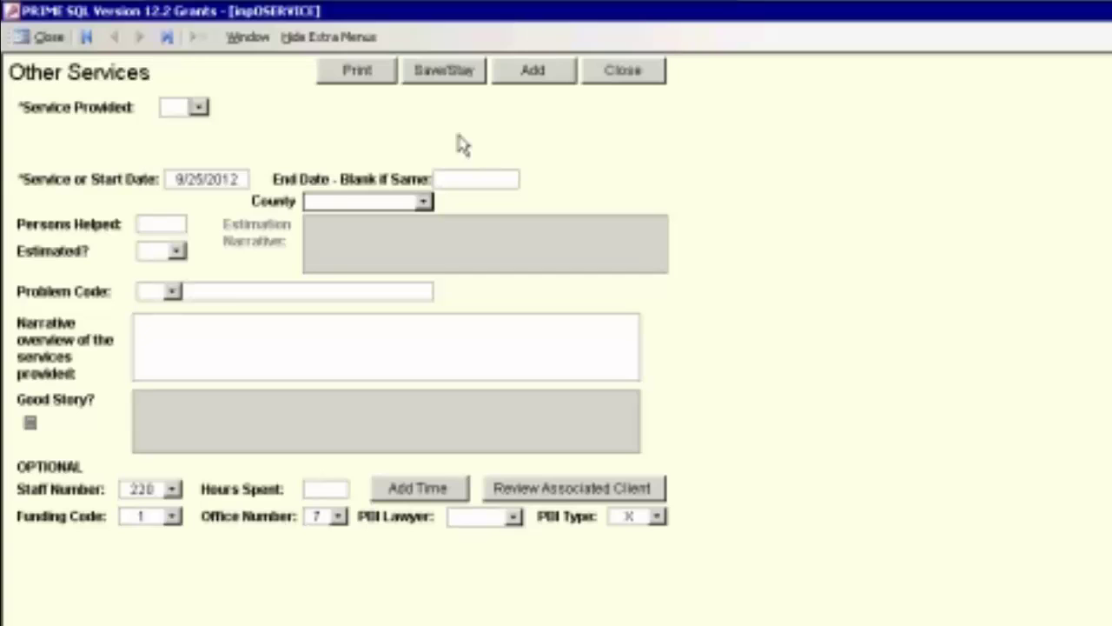
{"action": "left_click", "coordinate": [200, 106]}
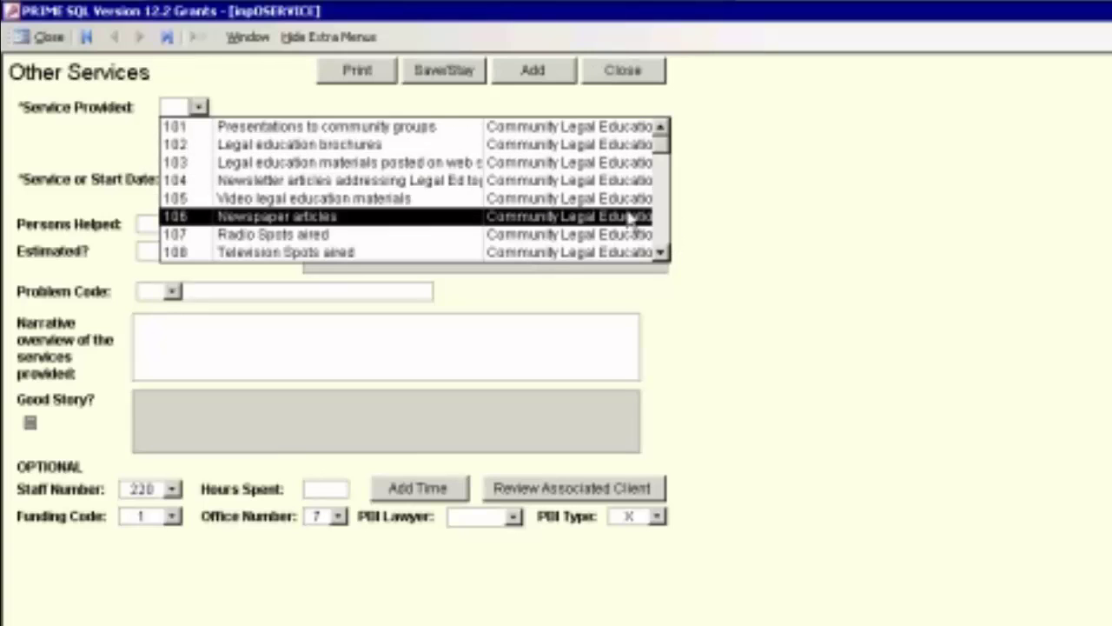
{"action": "left_click", "coordinate": [663, 228]}
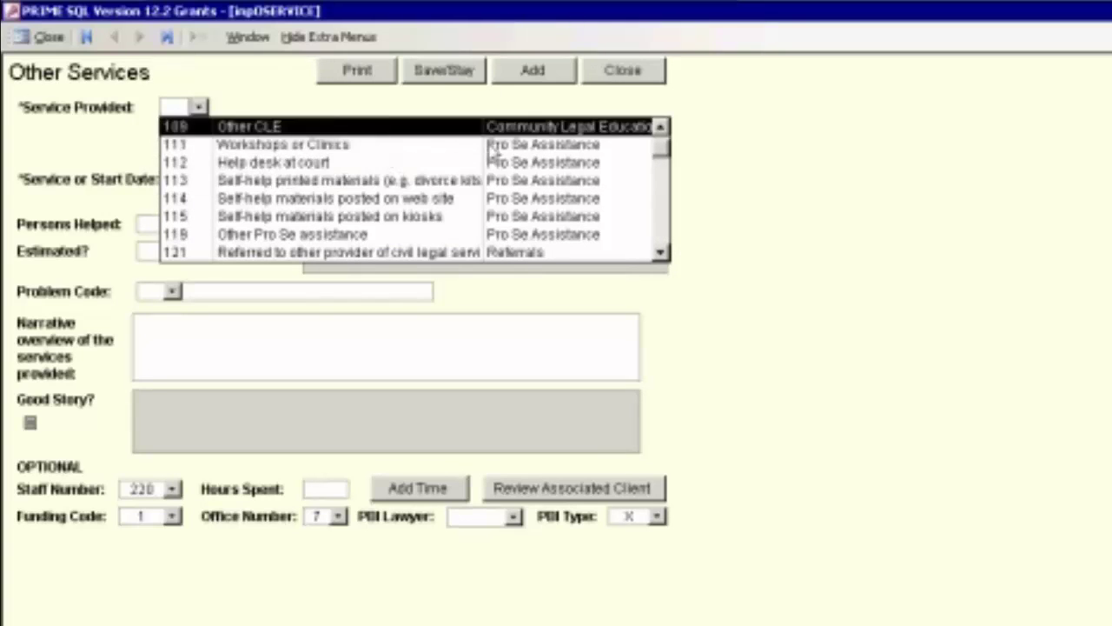
{"action": "left_click", "coordinate": [662, 239]}
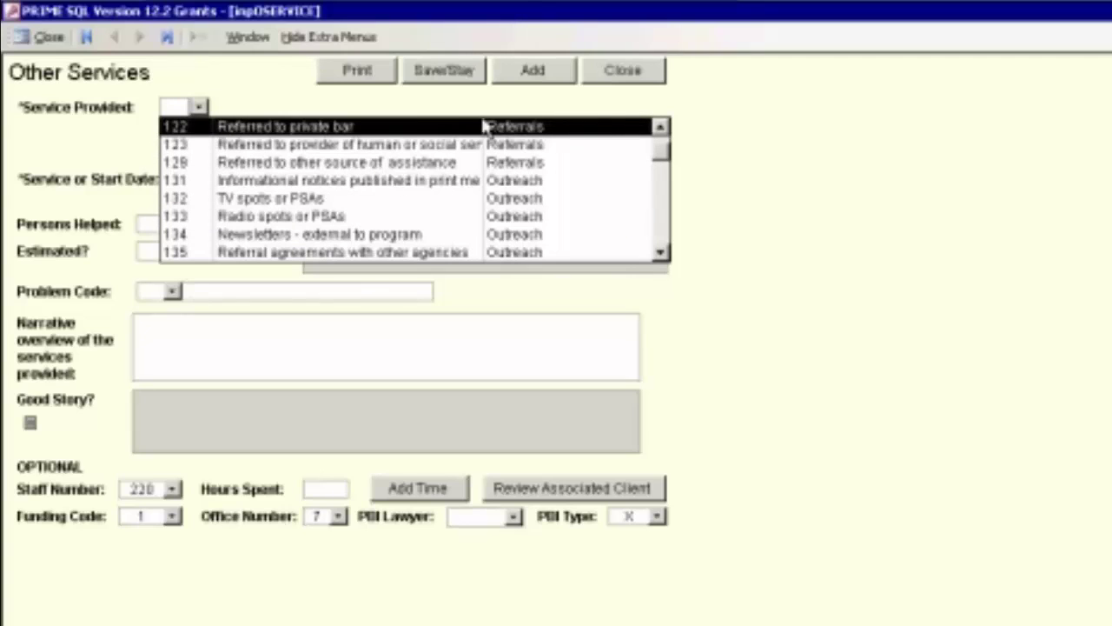
{"action": "left_click", "coordinate": [411, 129]}
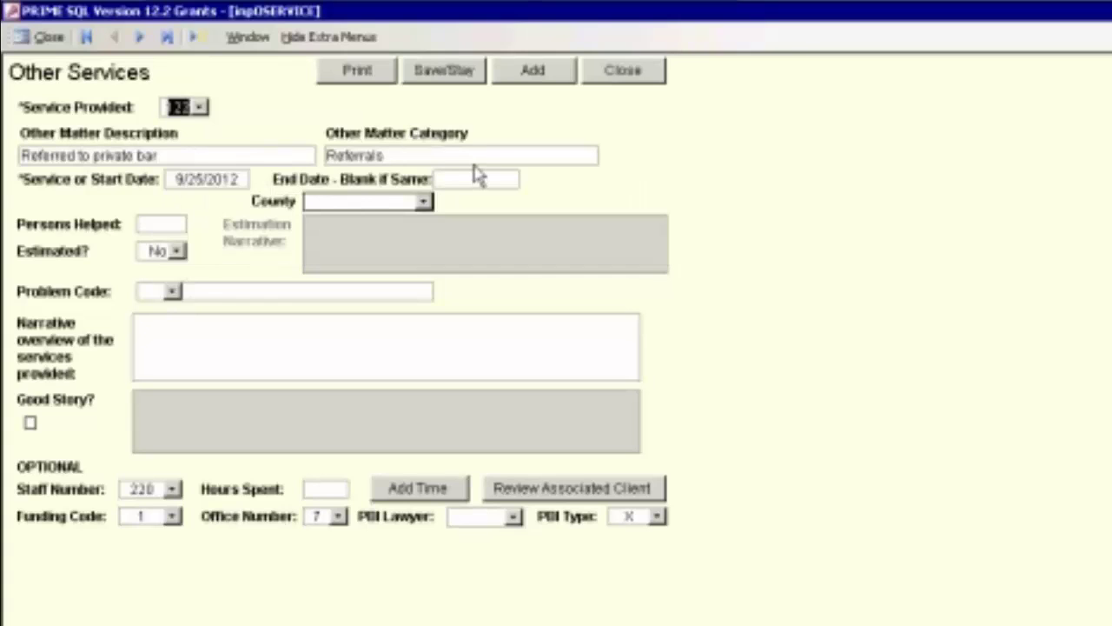
Step: Enter 1 person helped, Alameda county and problem code 1, Bankruptcy/Debtor Relief, for the service
{"action": "left_click", "coordinate": [168, 222]}
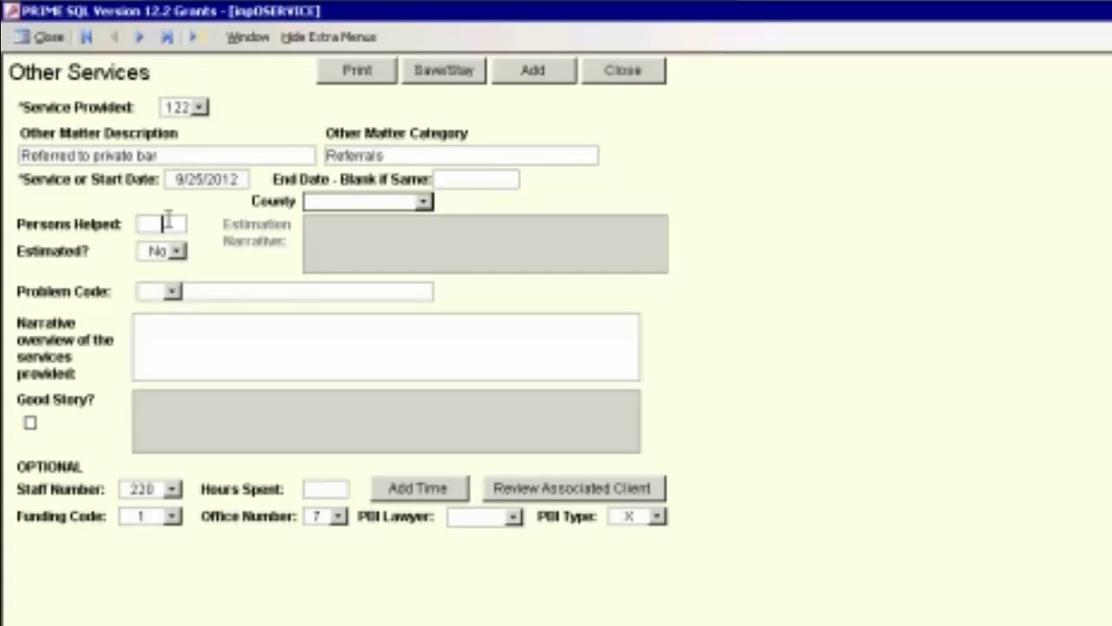
{"action": "type", "text": "1"}
{"action": "left_click", "coordinate": [423, 202]}
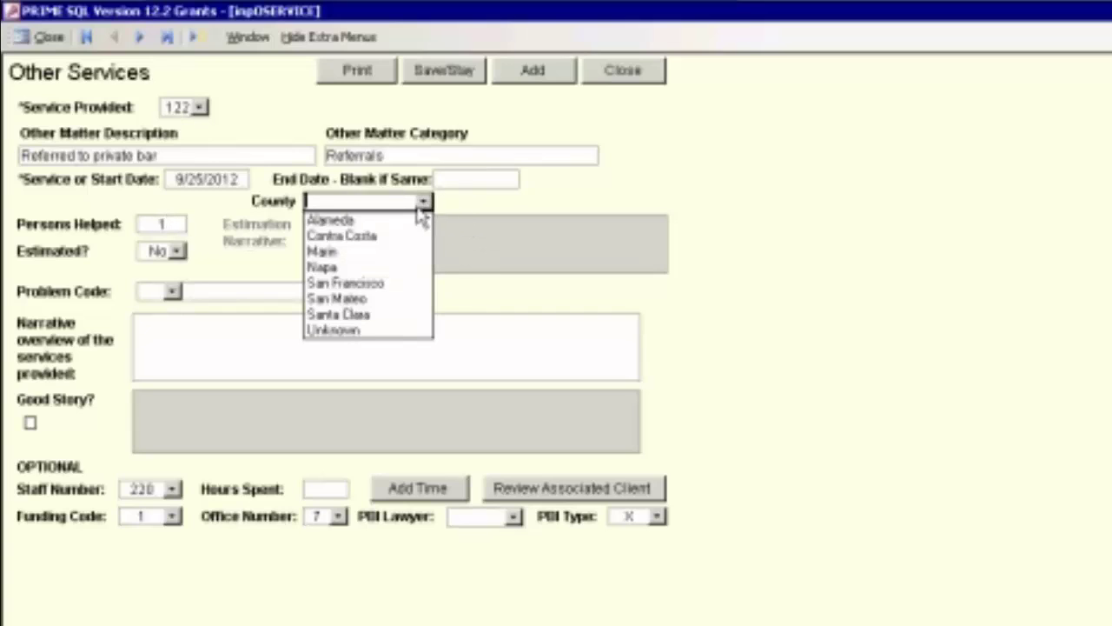
{"action": "left_click", "coordinate": [400, 220]}
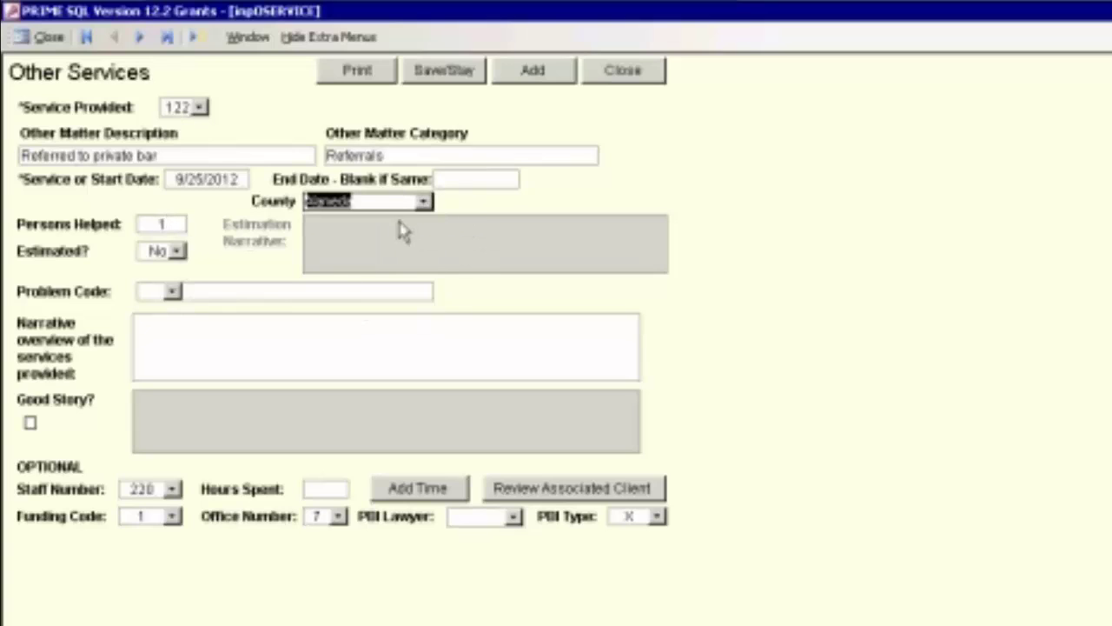
{"action": "left_click", "coordinate": [172, 291]}
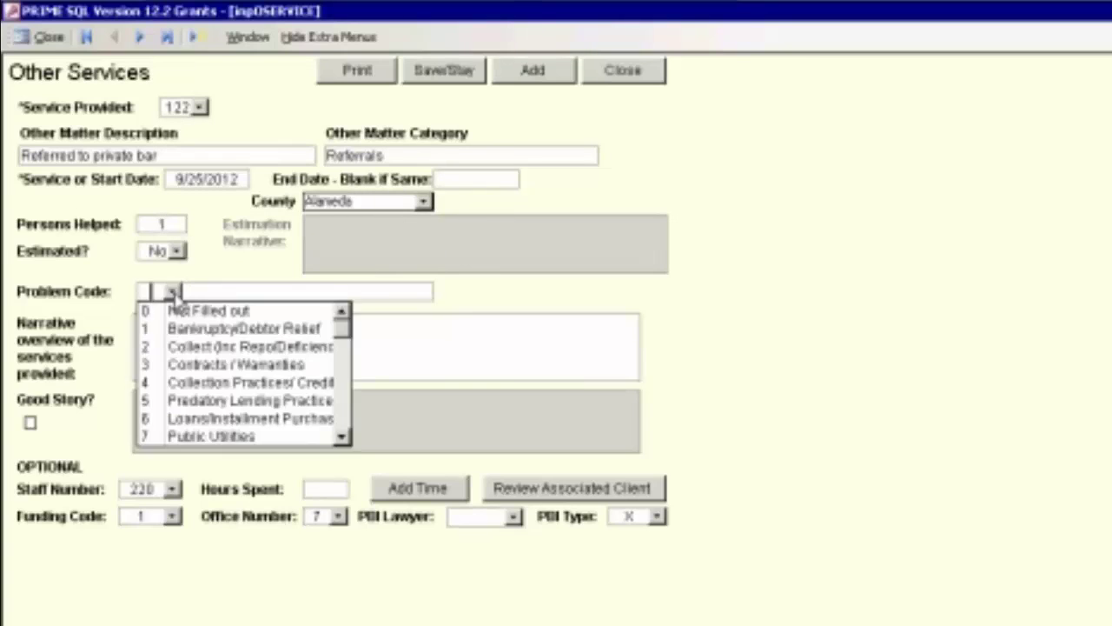
{"action": "left_click", "coordinate": [193, 328]}
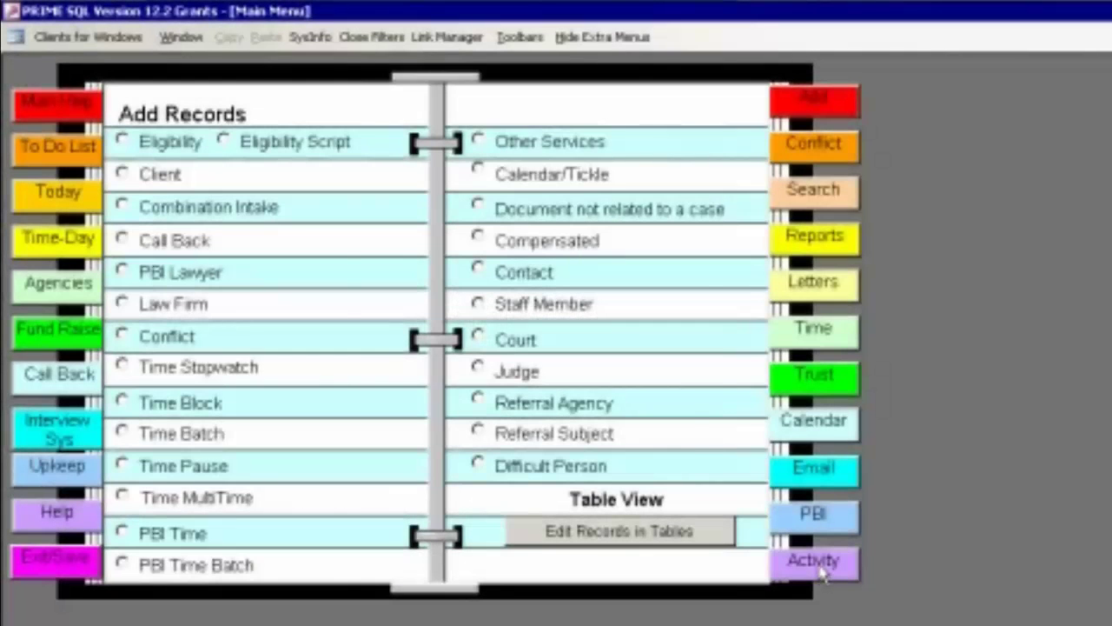
Step: Open the projects view, load the pending project AL - JoW - Juvenile Court Clinics and look through its associated cases
{"action": "left_click", "coordinate": [817, 565]}
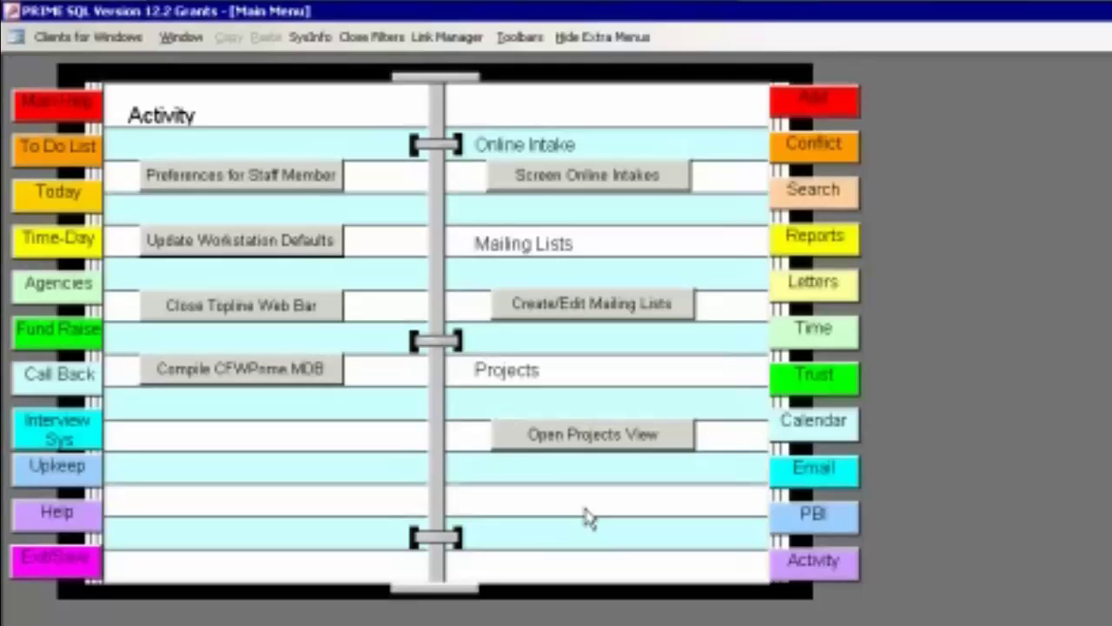
{"action": "left_click", "coordinate": [578, 439]}
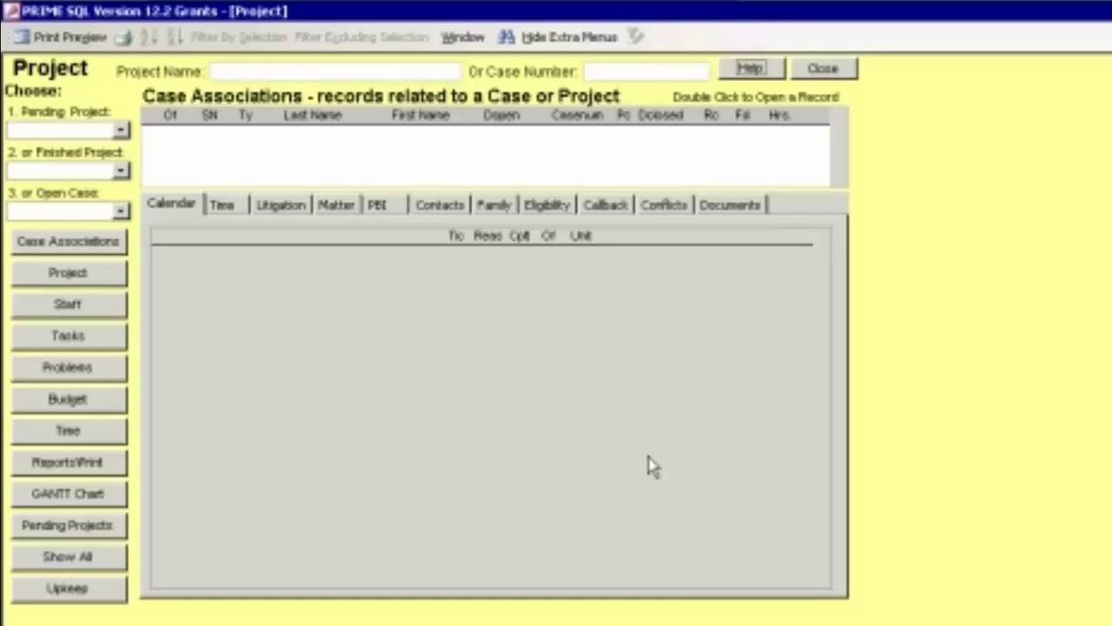
{"action": "left_click", "coordinate": [121, 129]}
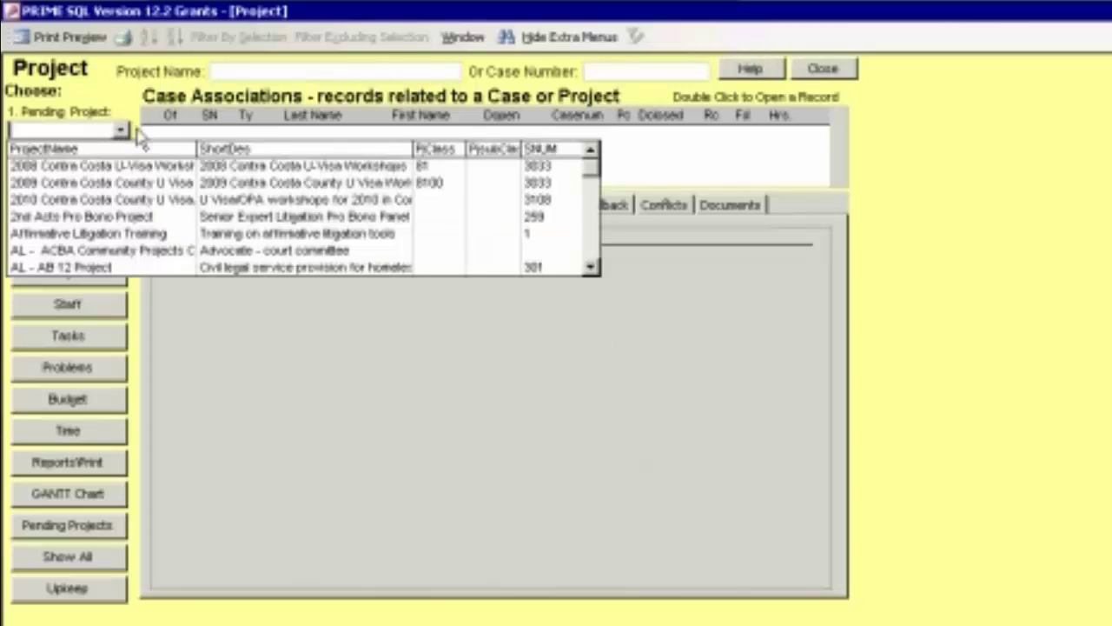
{"action": "left_click", "coordinate": [594, 258]}
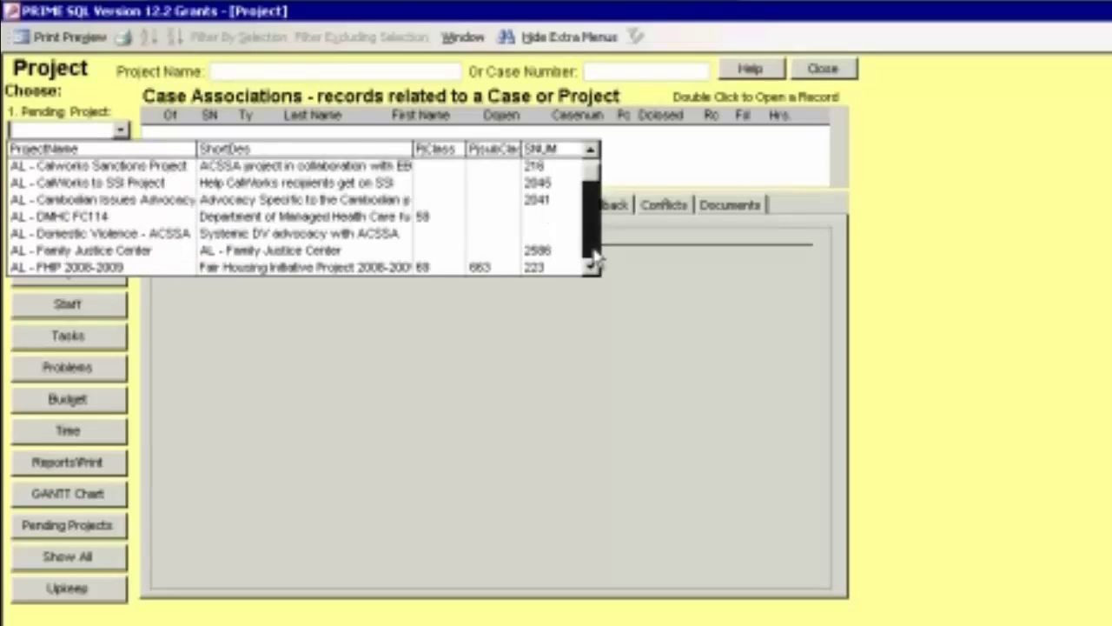
{"action": "left_click", "coordinate": [594, 260]}
{"action": "left_click", "coordinate": [594, 259]}
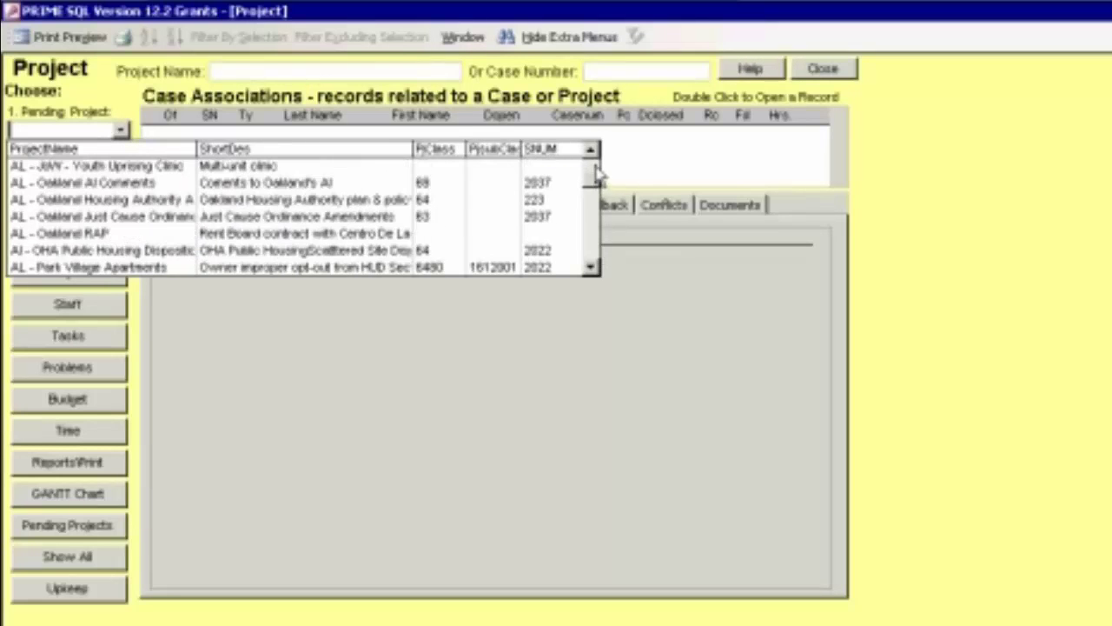
{"action": "left_click", "coordinate": [596, 173]}
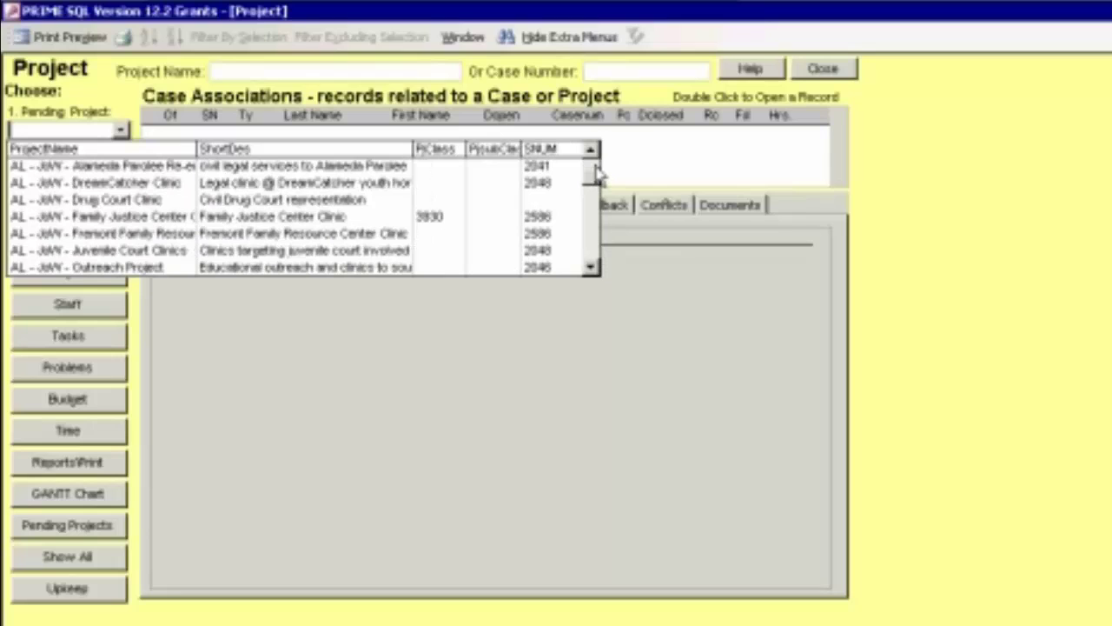
{"action": "left_click", "coordinate": [184, 251]}
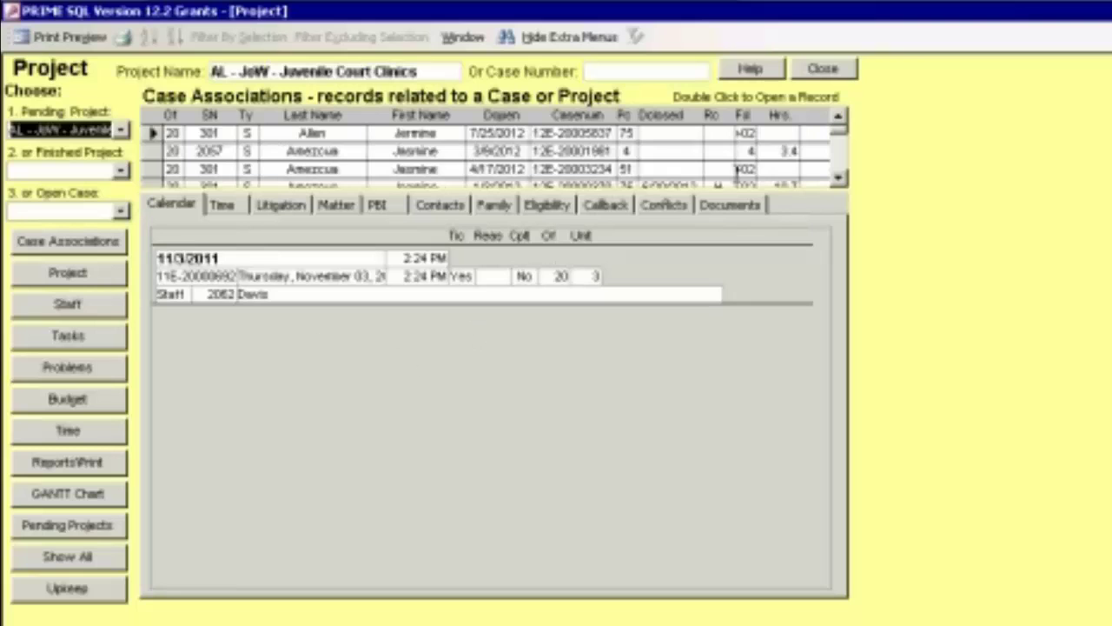
{"action": "left_click_drag", "start_coordinate": [841, 179], "coordinate": [841, 179]}
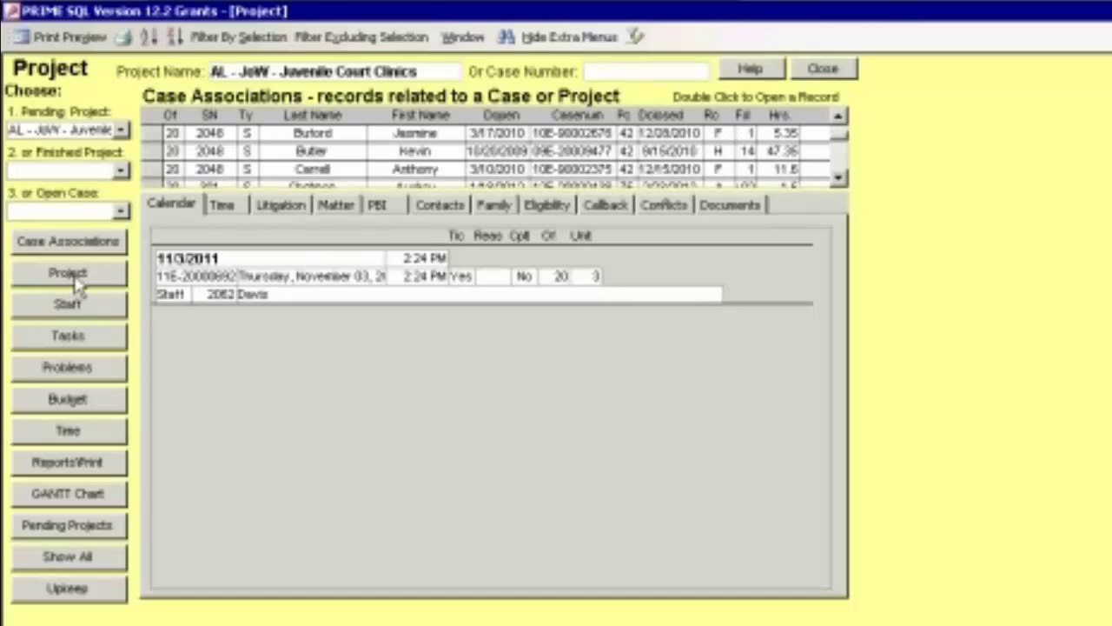